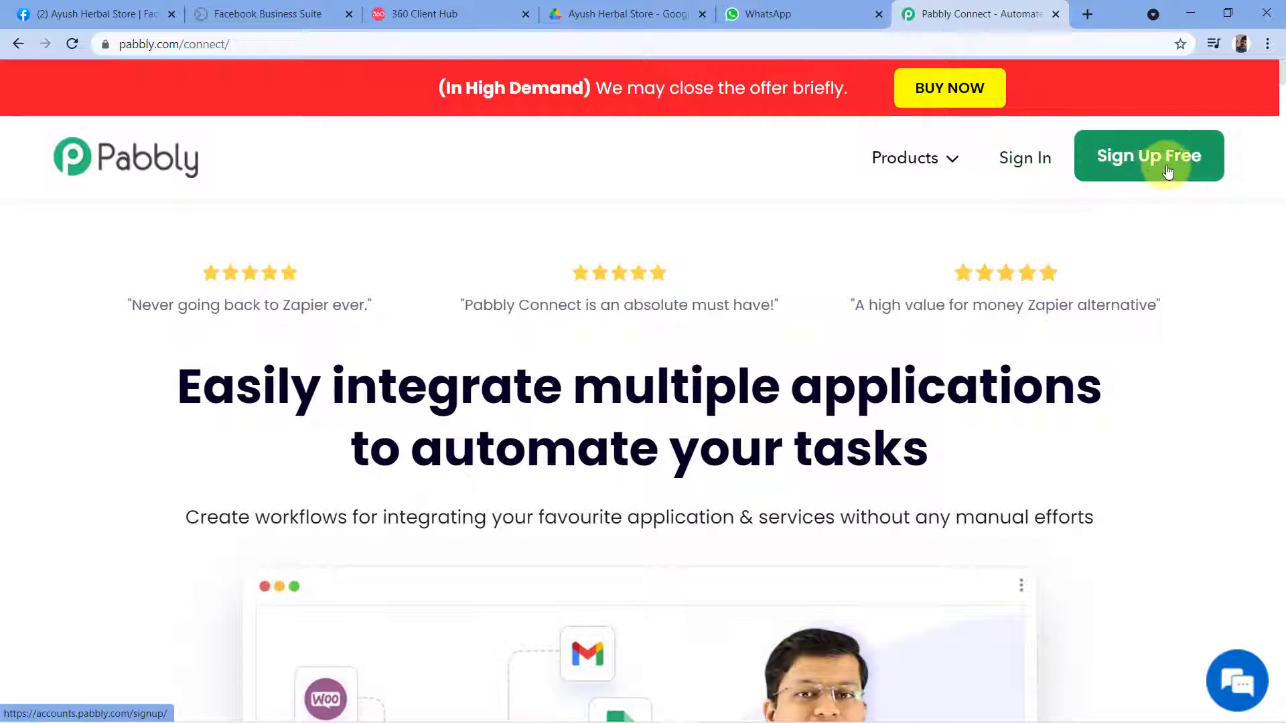
Sign in to Pabbly and access the Pabbly Connect application.
{"action": "left_click", "coordinate": [1025, 158]}
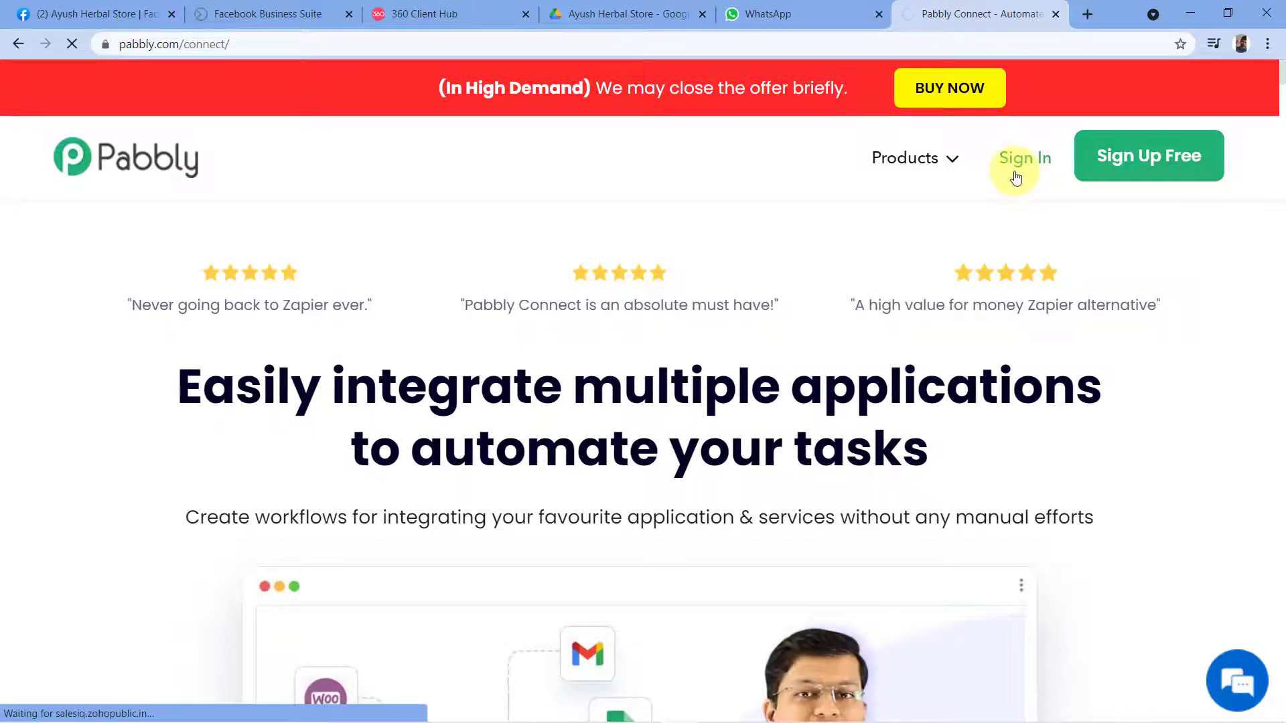
{"action": "scroll", "coordinate": [550, 233], "scroll_direction": "down", "scroll_amount": 1}
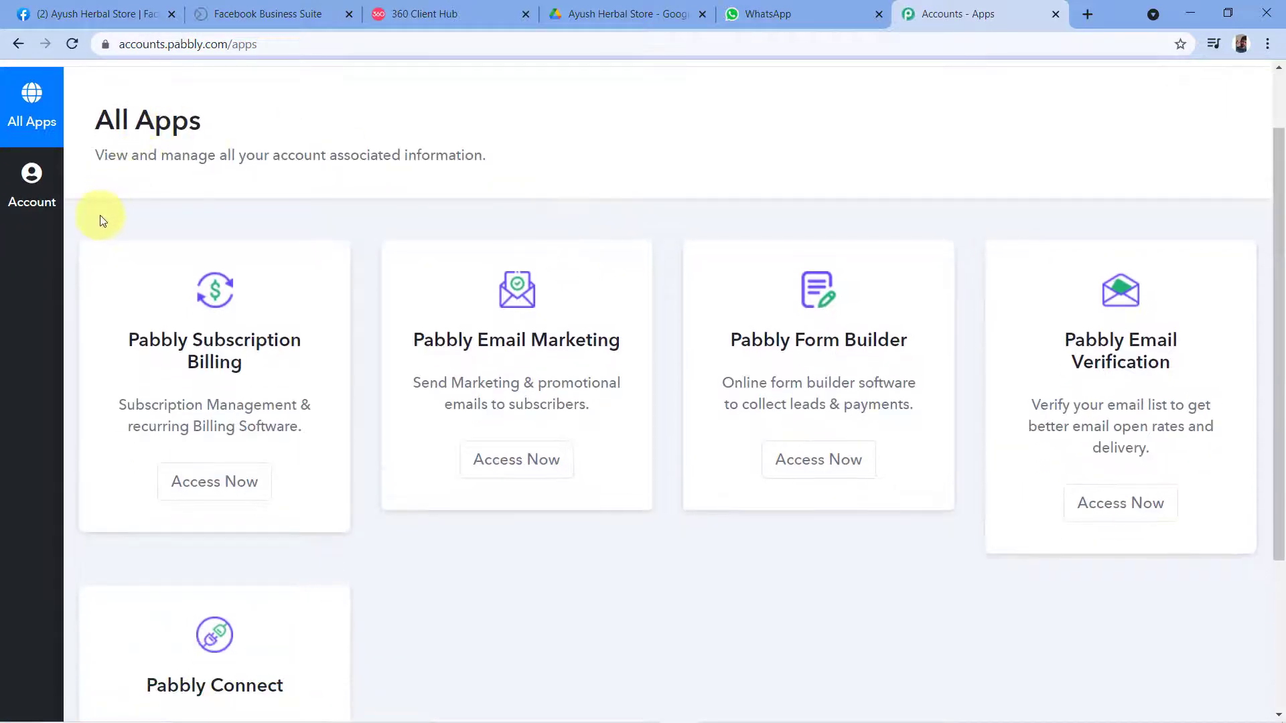
{"action": "scroll", "coordinate": [415, 482], "scroll_direction": "down", "scroll_amount": 3}
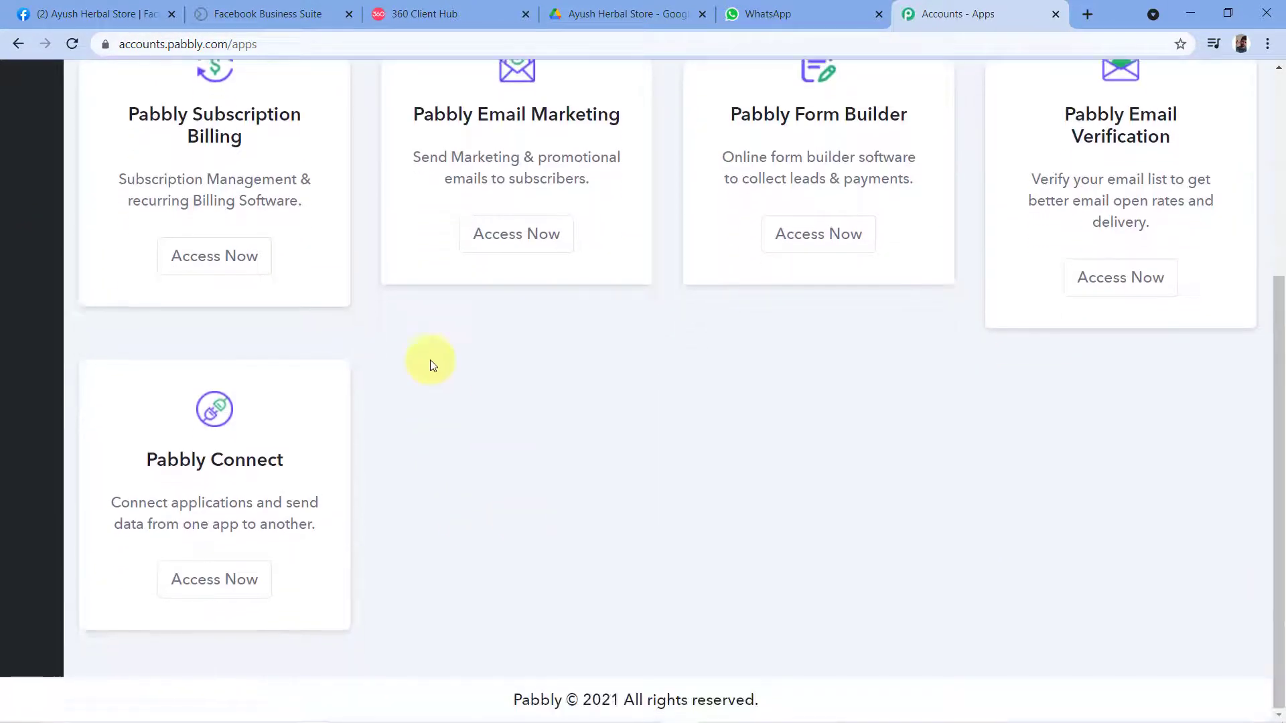
{"action": "left_click", "coordinate": [234, 582]}
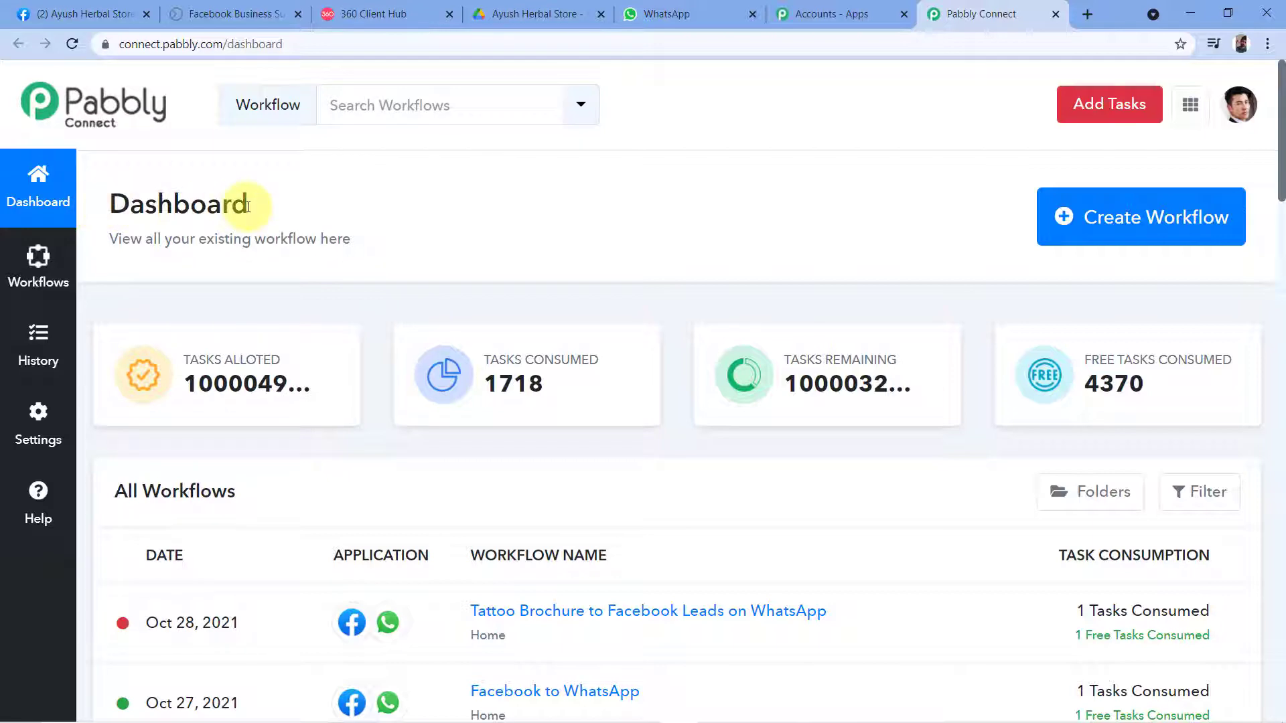
Create a new workflow named "Herbal Brochure to Facebook Leads on WhatsApp".
{"action": "left_click", "coordinate": [1070, 216]}
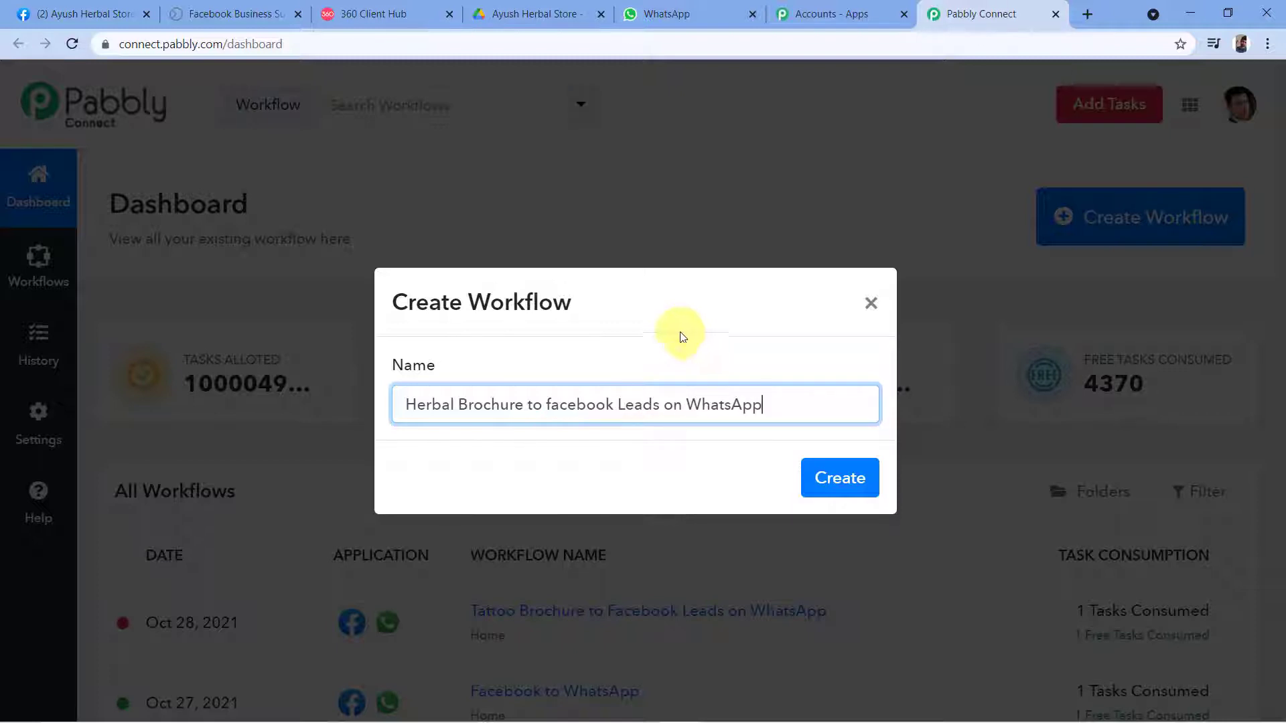
{"action": "left_click", "coordinate": [550, 402]}
{"action": "key", "text": "BackSpace"}
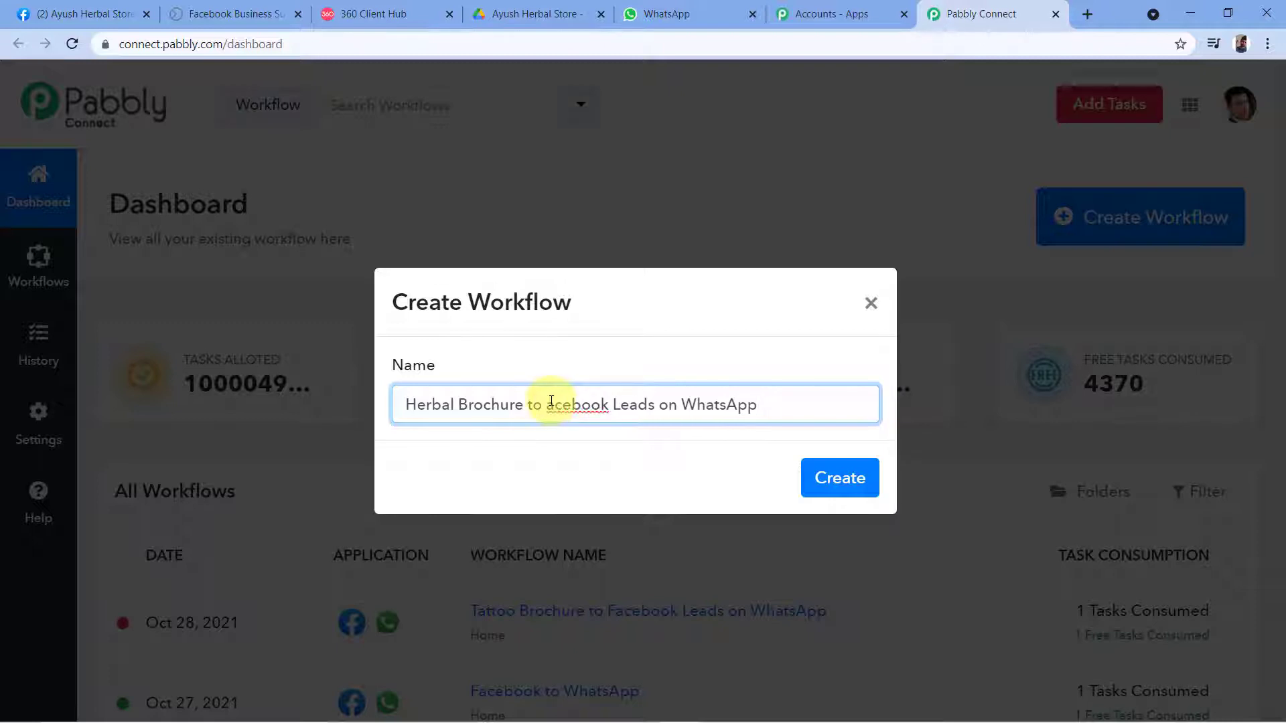
{"action": "type", "text": "F"}
{"action": "left_click", "coordinate": [650, 378]}
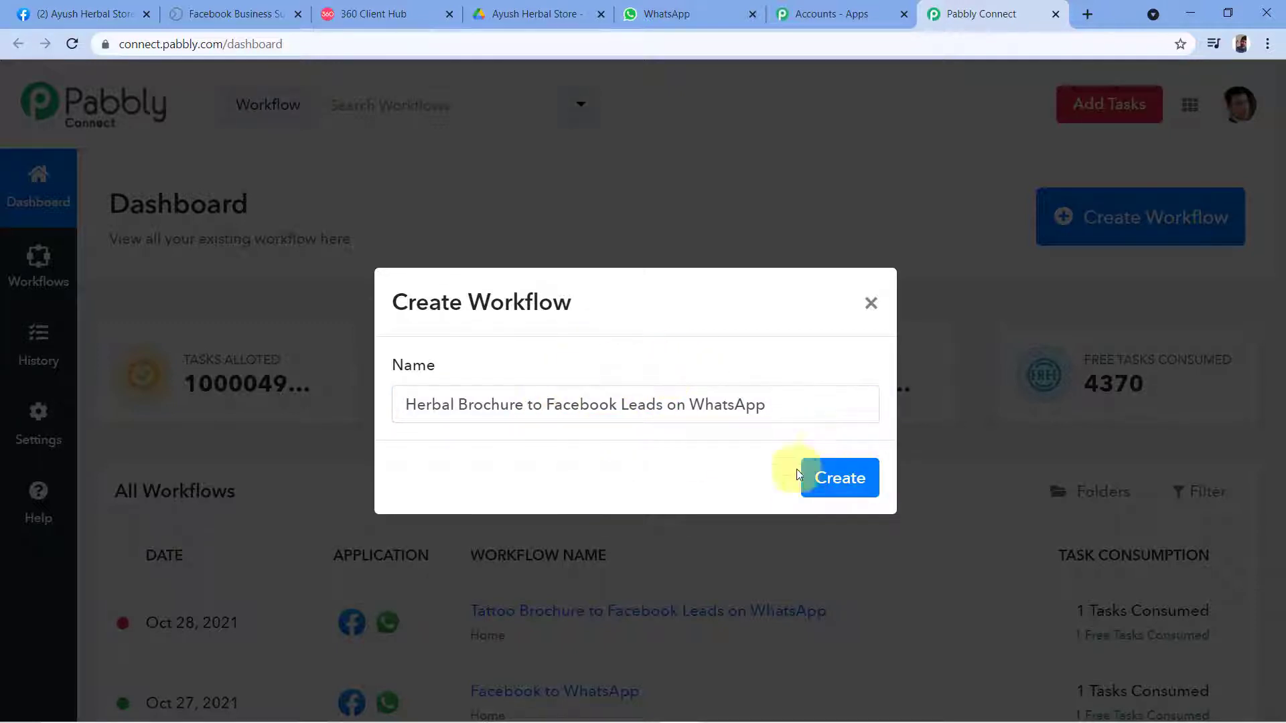
{"action": "left_click", "coordinate": [844, 492]}
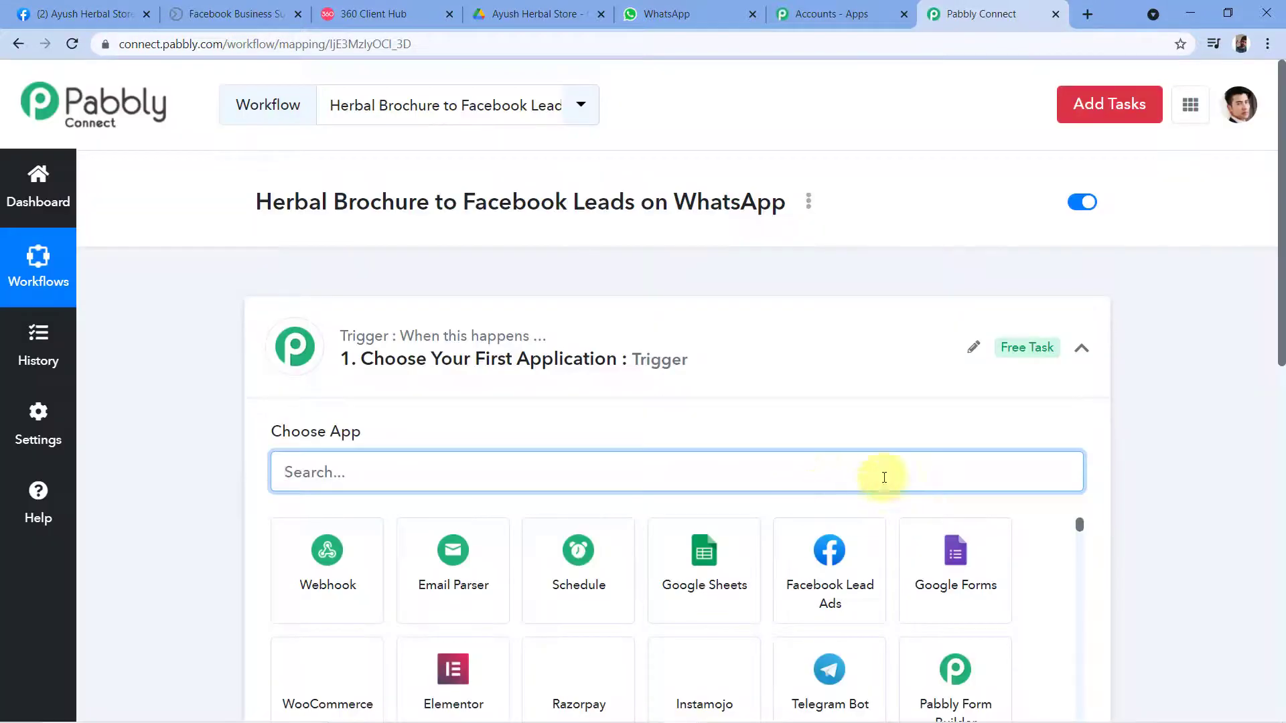
Set the workflow's trigger application to Facebook Lead Ads with New Lead as the trigger event.
{"action": "left_click", "coordinate": [643, 359]}
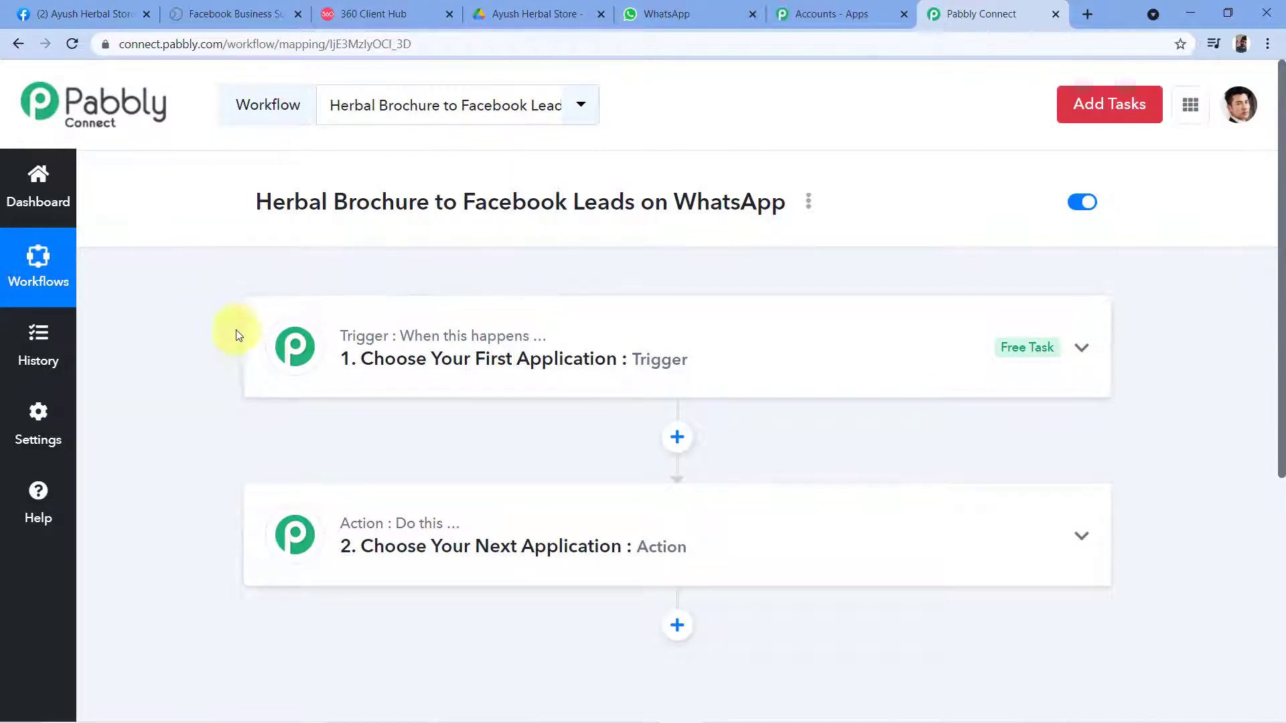
{"action": "mouse_move", "coordinate": [379, 536]}
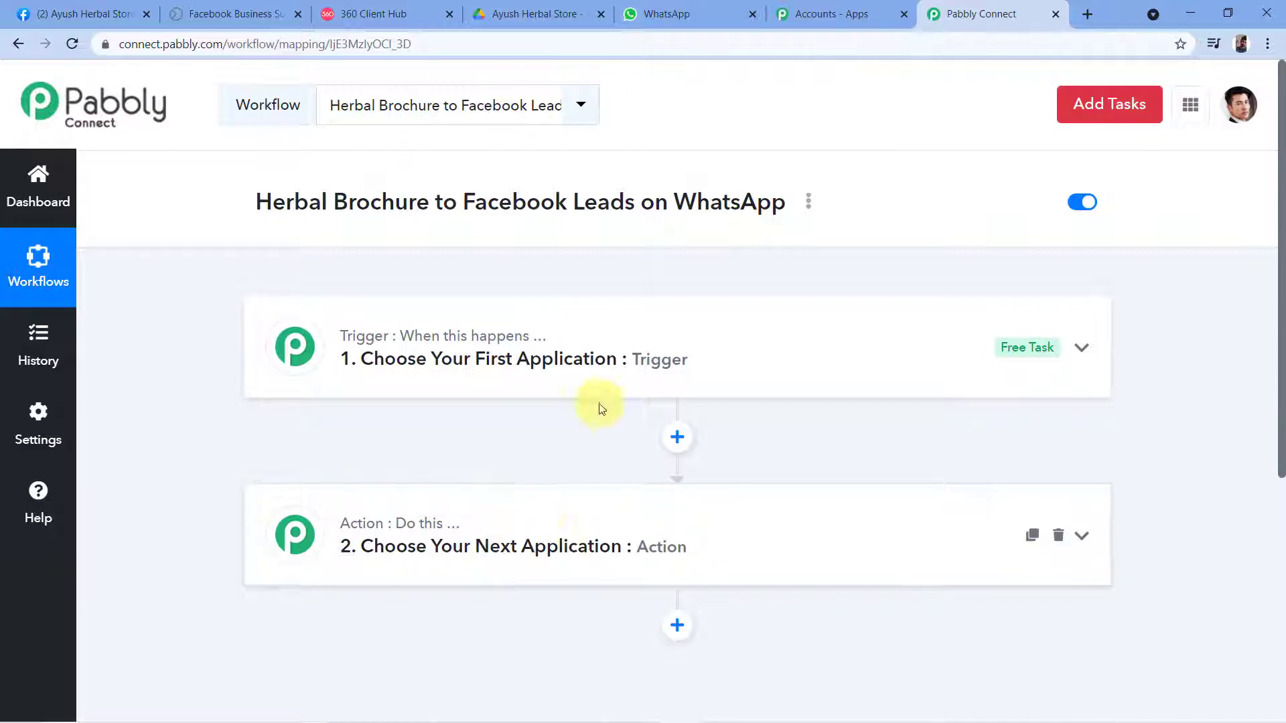
{"action": "left_click", "coordinate": [405, 368]}
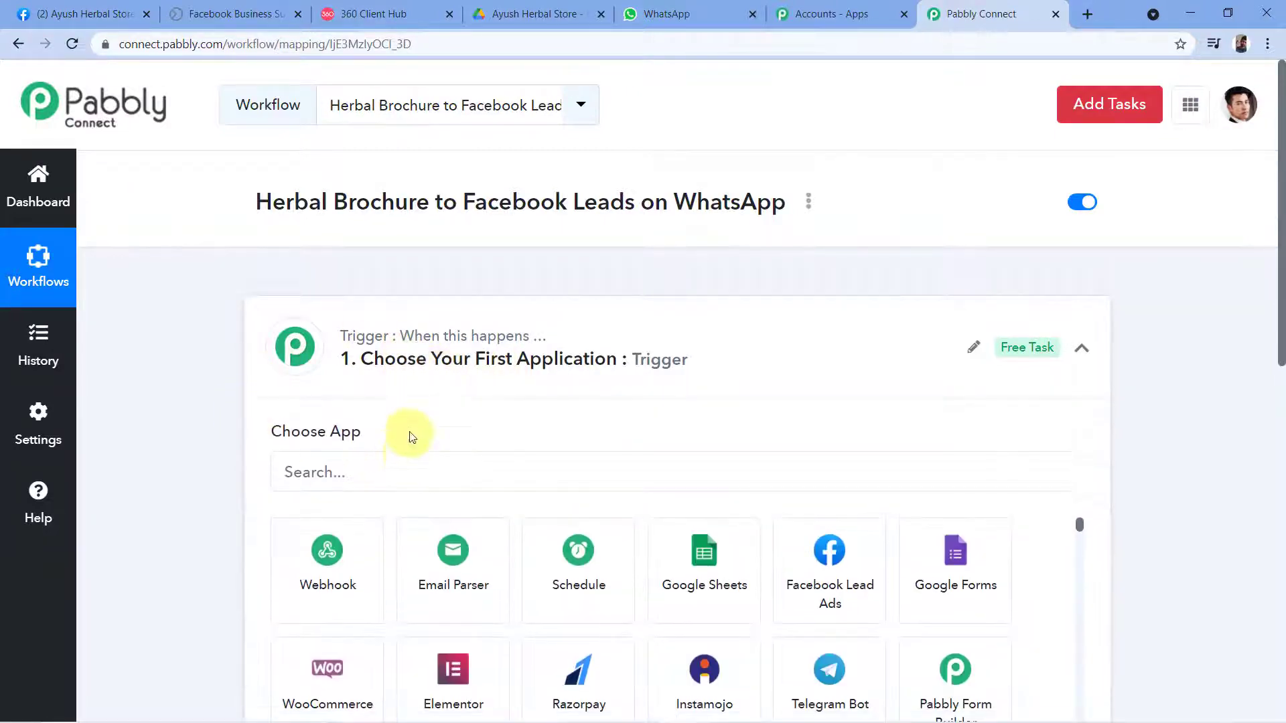
{"action": "left_click", "coordinate": [351, 465]}
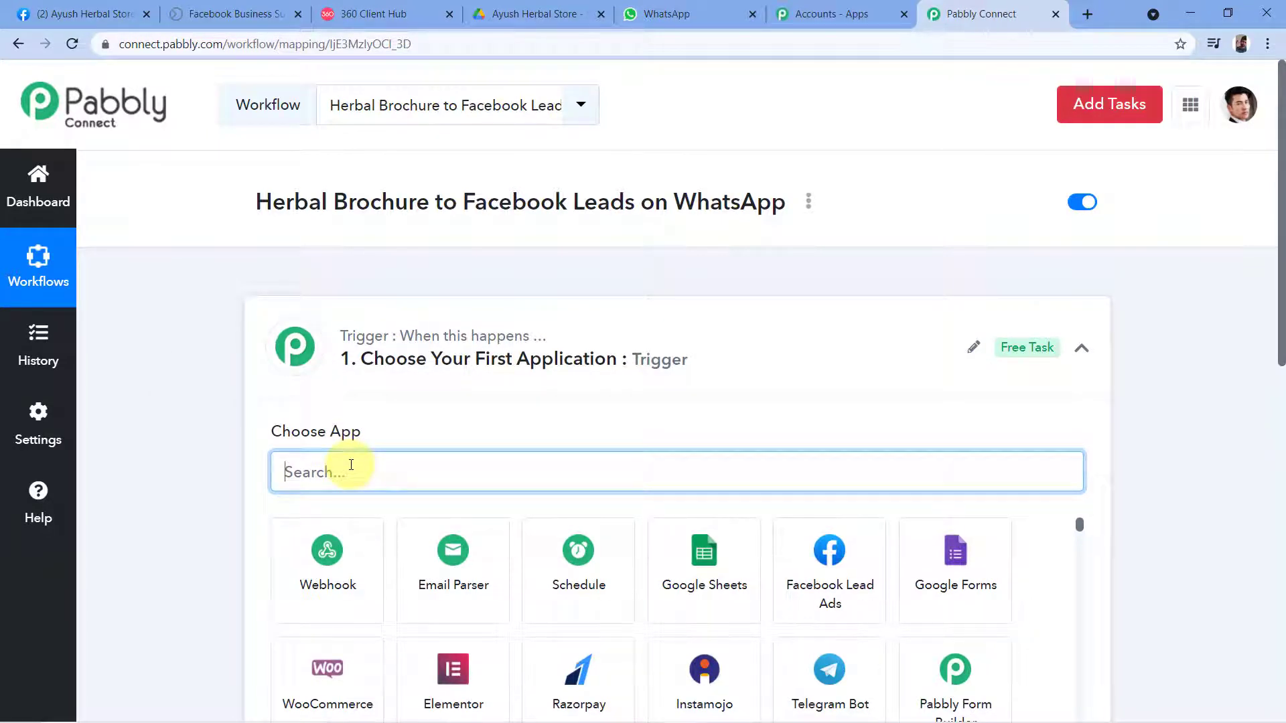
{"action": "type", "text": "Facebook"}
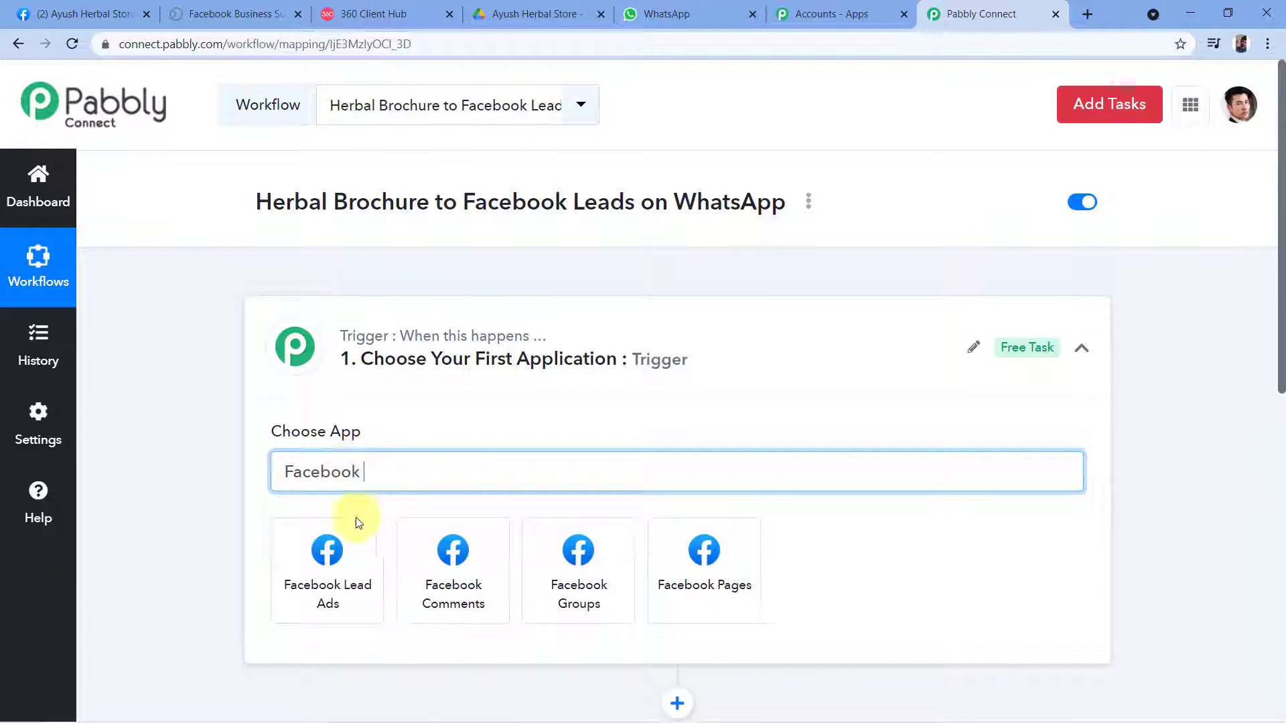
{"action": "left_click", "coordinate": [331, 547]}
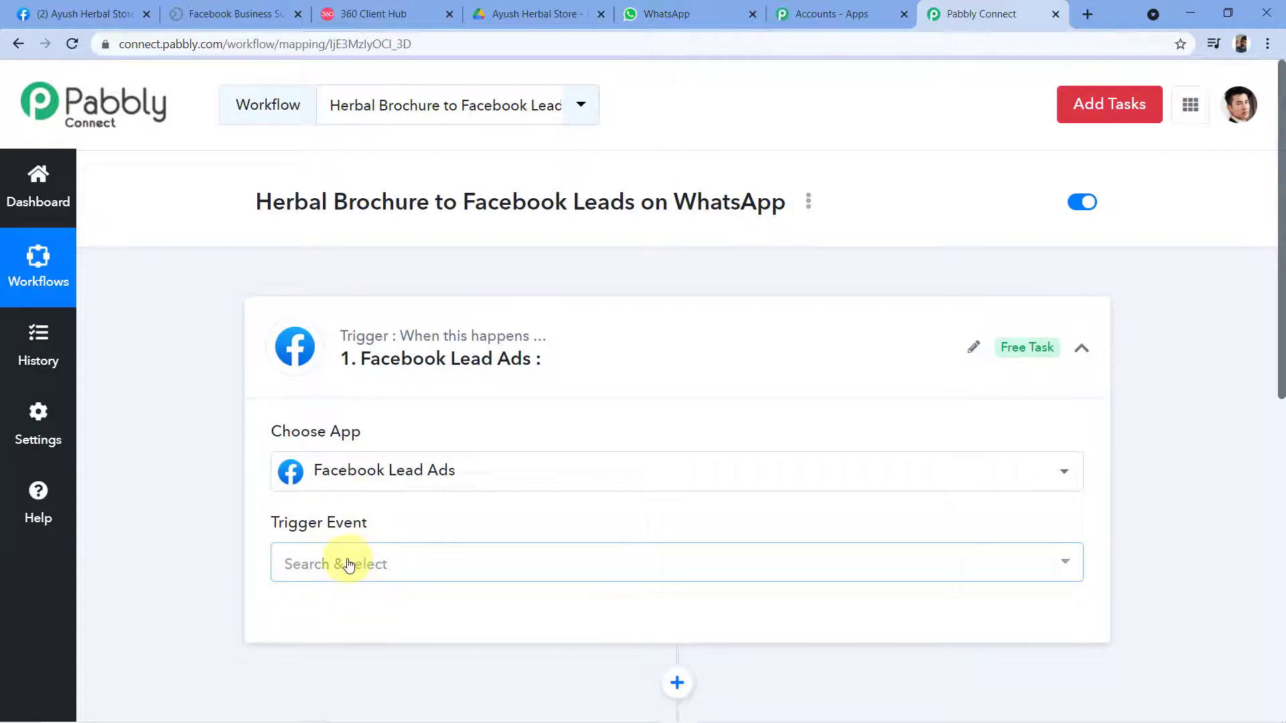
{"action": "left_click", "coordinate": [349, 566]}
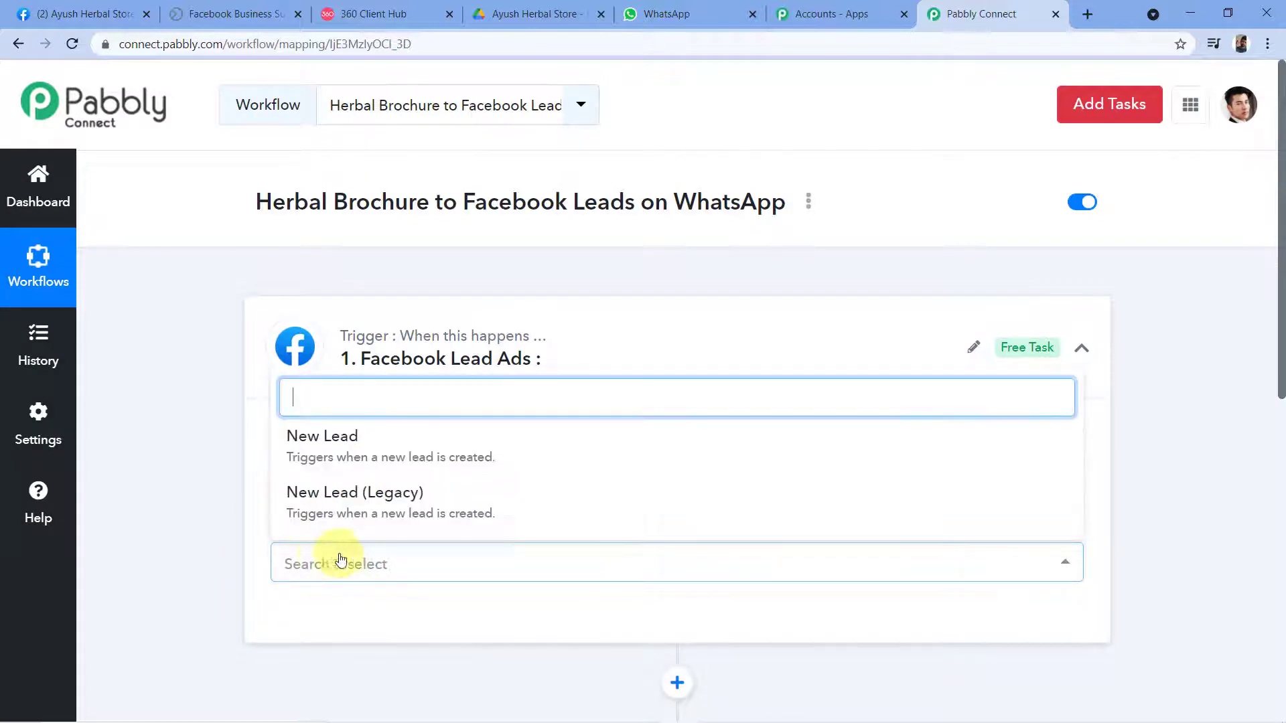
{"action": "left_click", "coordinate": [332, 447]}
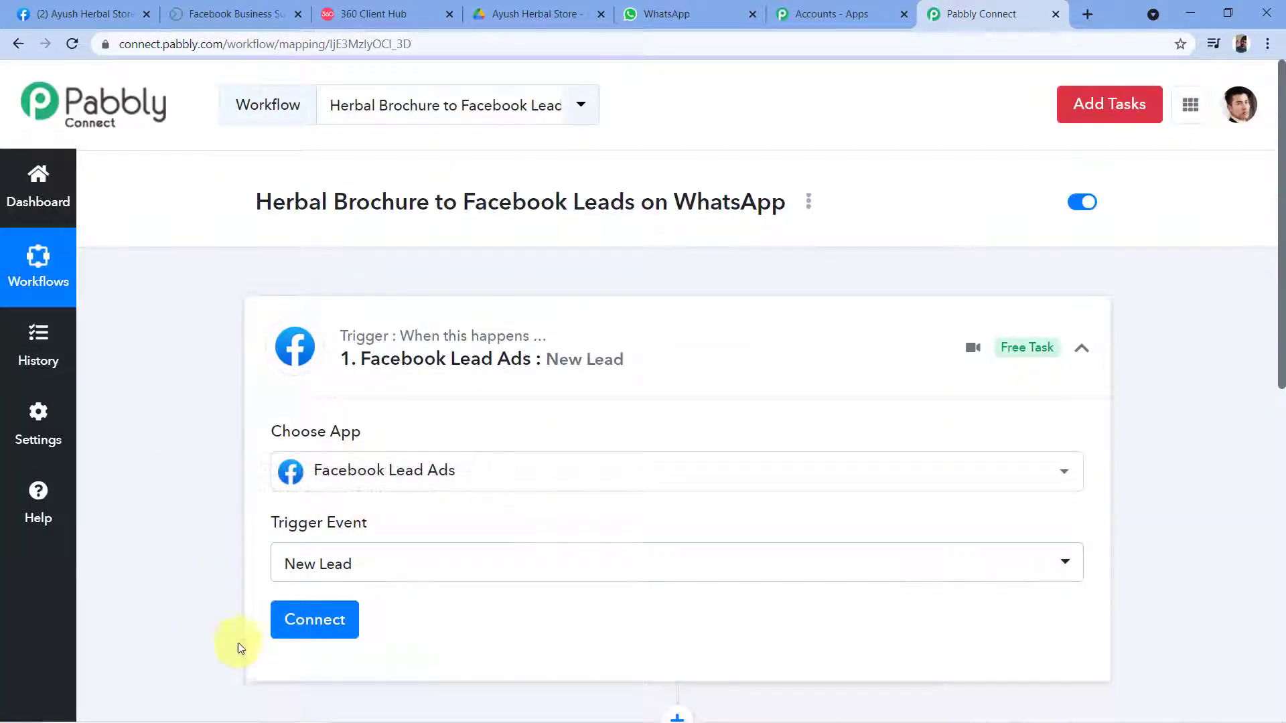
Add a new Facebook Lead Ads connection to the trigger and authenticate it.
{"action": "left_click", "coordinate": [276, 630]}
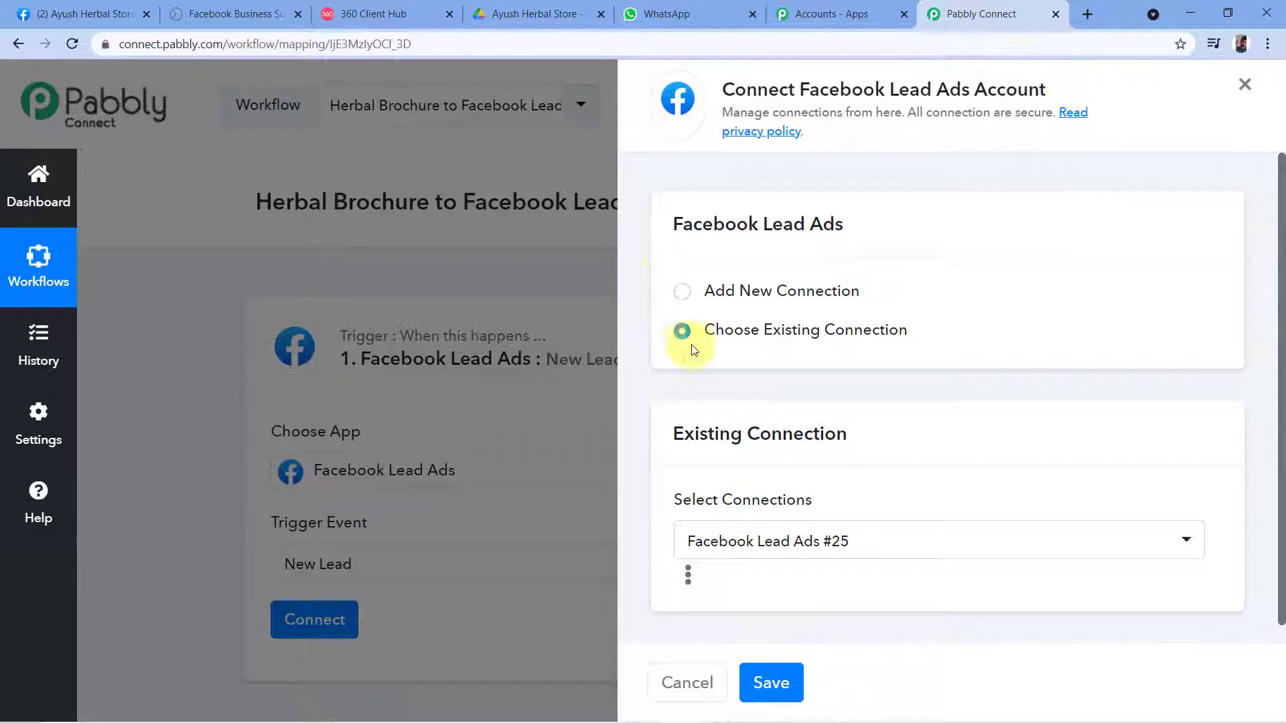
{"action": "left_click", "coordinate": [683, 293]}
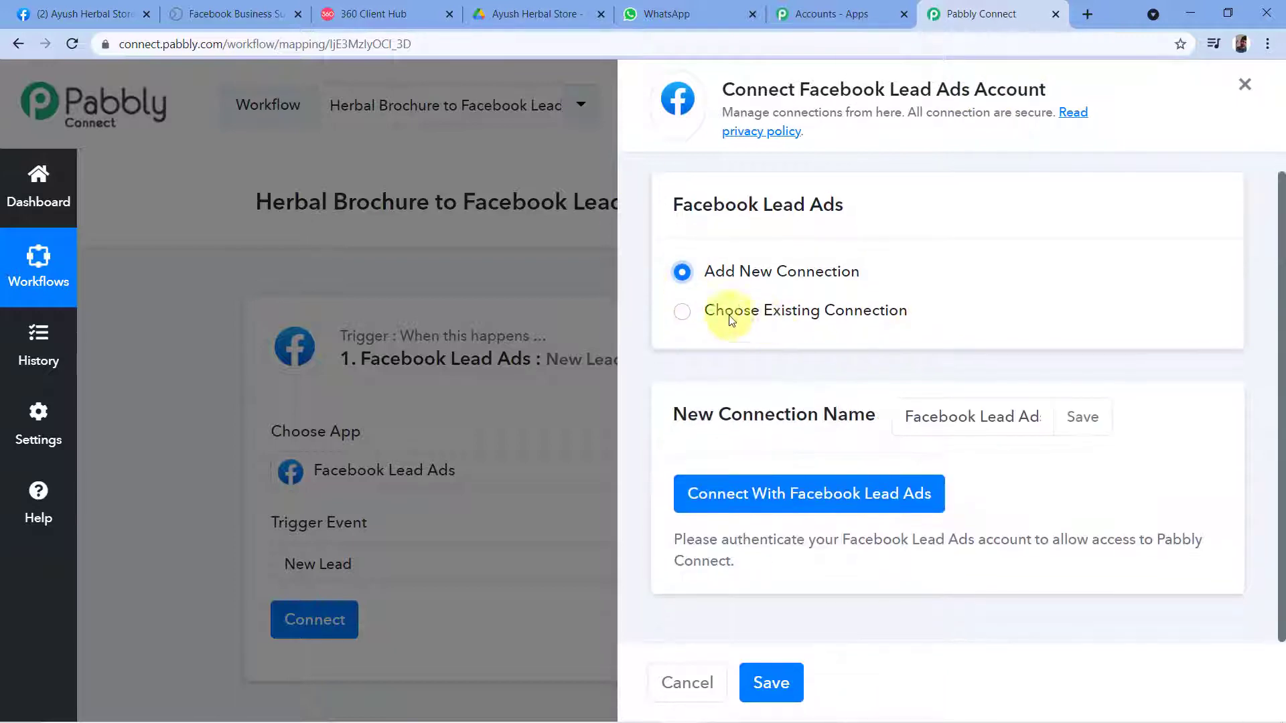
{"action": "left_click", "coordinate": [779, 502]}
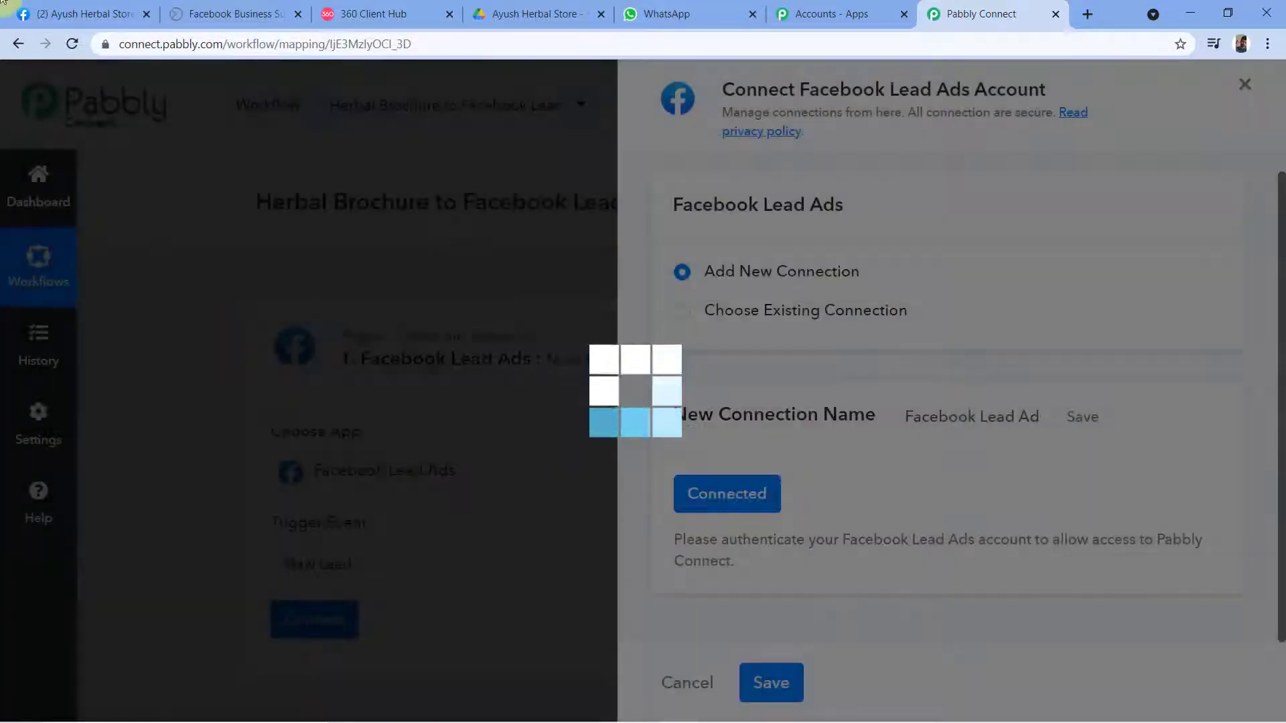
{"action": "left_click", "coordinate": [80, 13]}
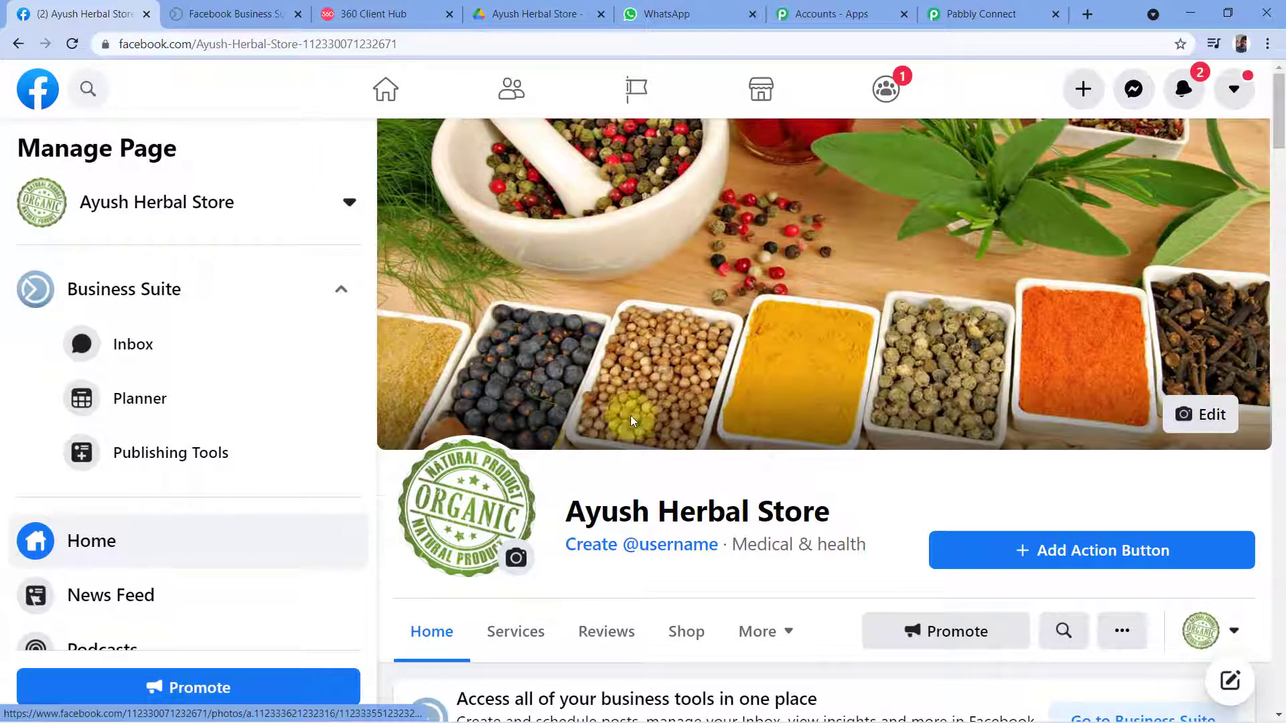
{"action": "left_click", "coordinate": [978, 13]}
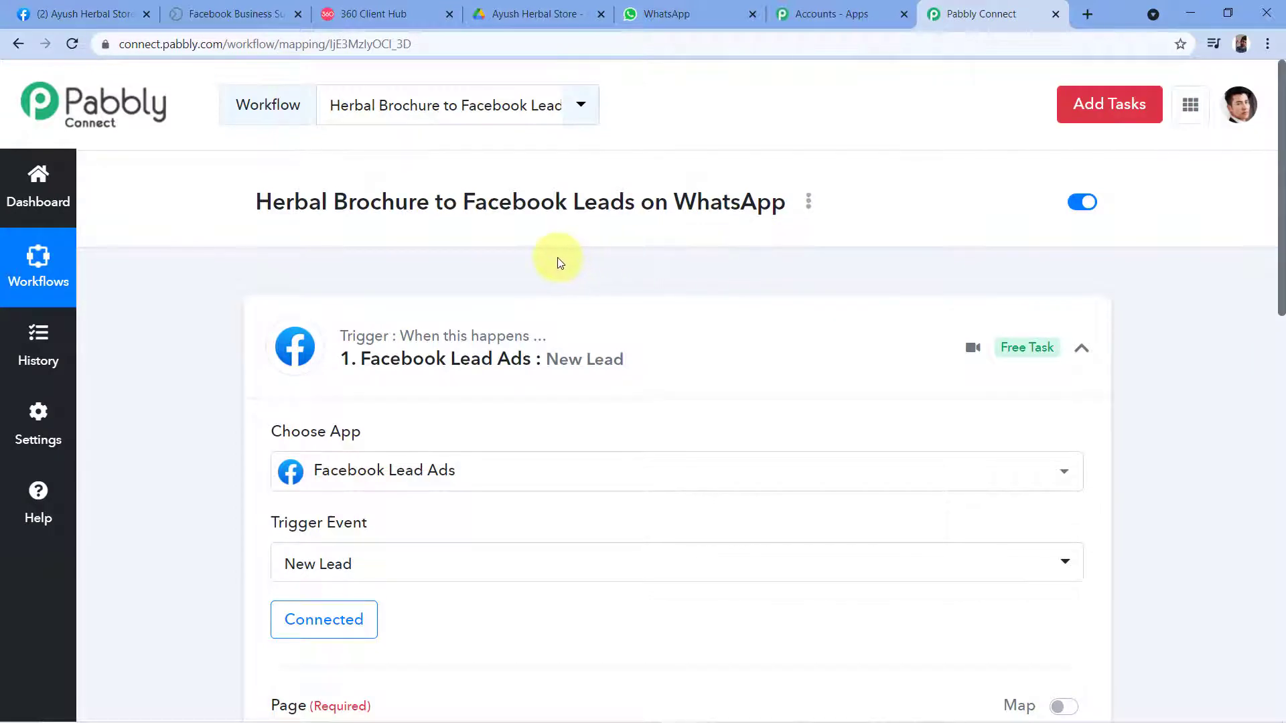
Look through the Facebook pages offered for the trigger's required Page setting.
{"action": "scroll", "coordinate": [560, 261], "scroll_direction": "down", "scroll_amount": 2}
{"action": "scroll", "coordinate": [482, 163], "scroll_direction": "down", "scroll_amount": 3}
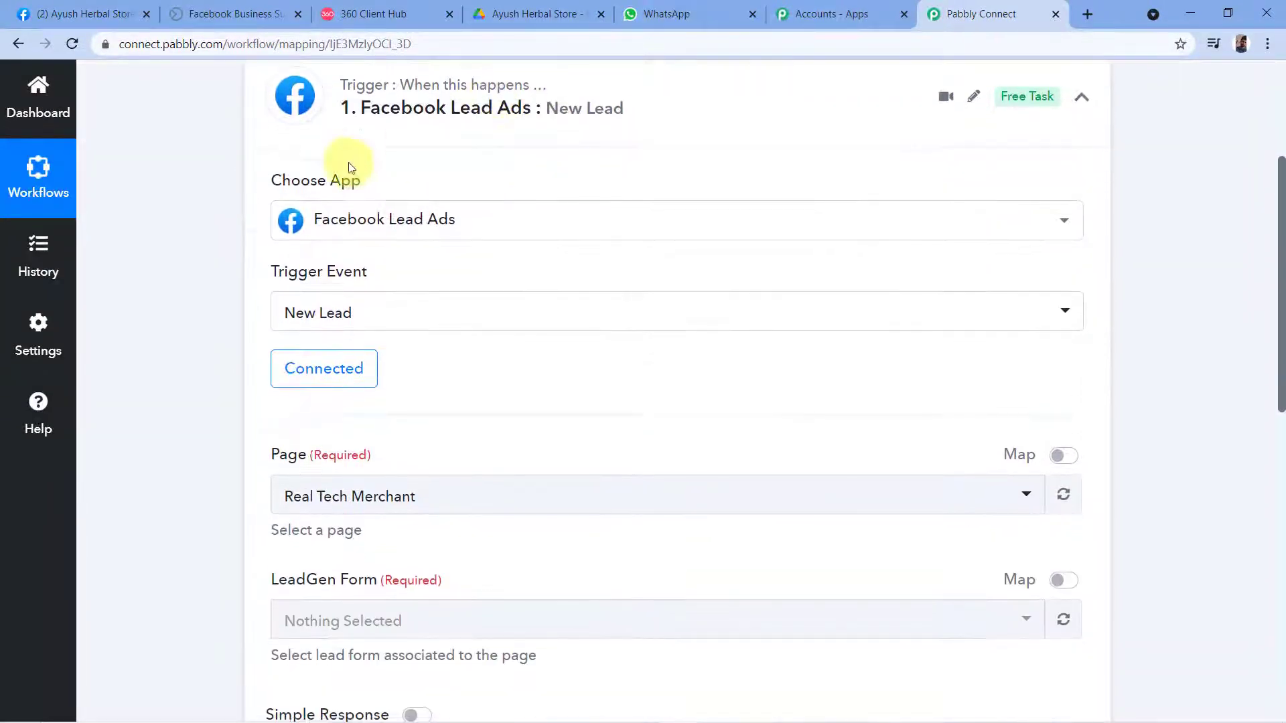
{"action": "scroll", "coordinate": [339, 401], "scroll_direction": "down", "scroll_amount": 1}
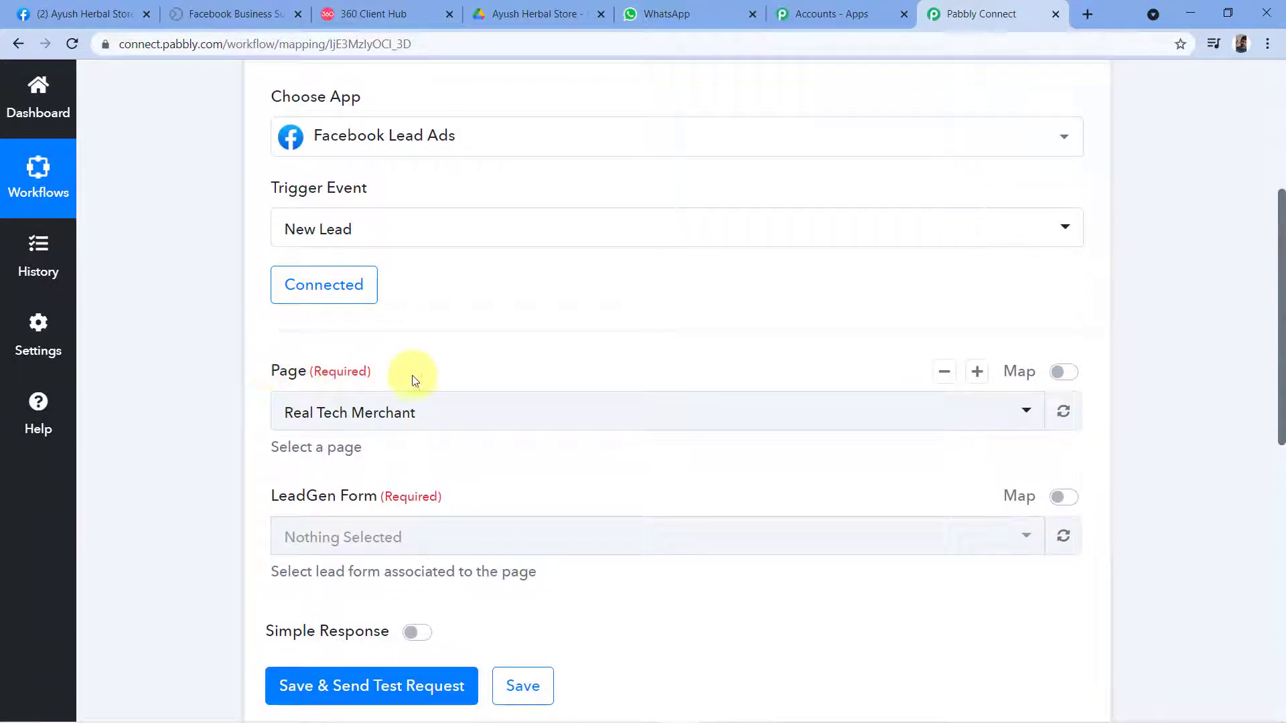
{"action": "scroll", "coordinate": [414, 381], "scroll_direction": "down", "scroll_amount": 1}
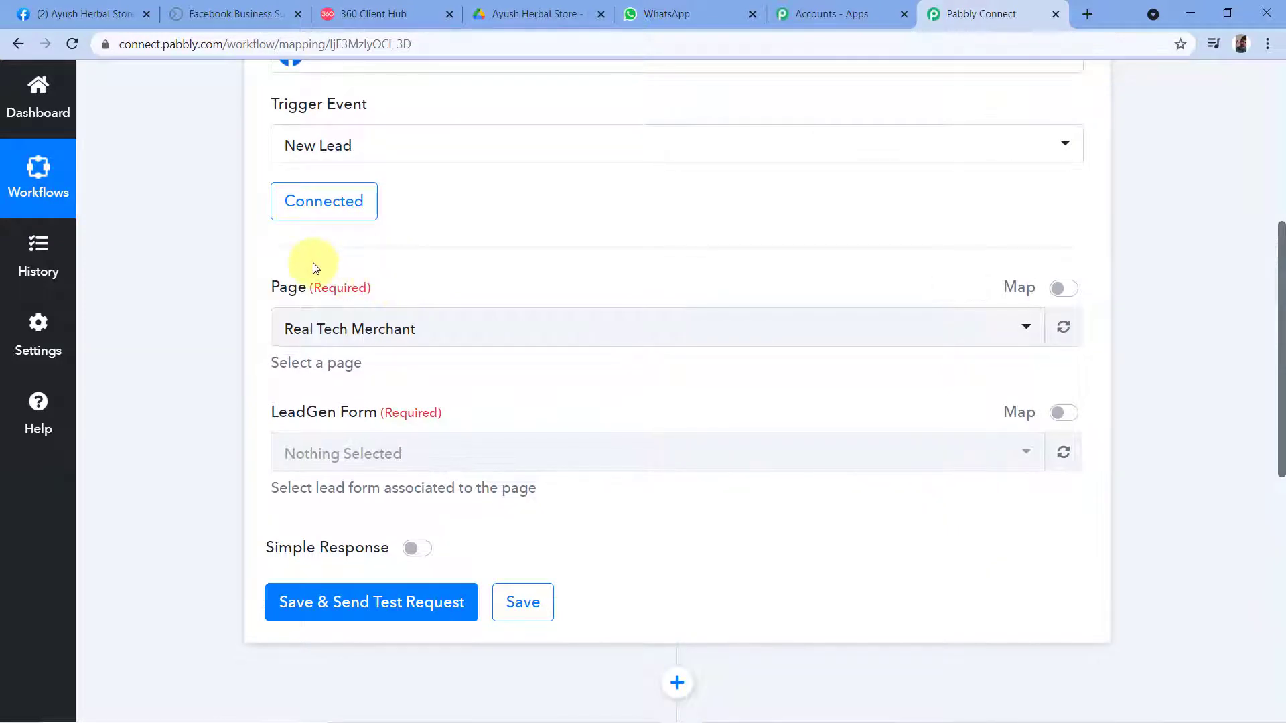
{"action": "left_click", "coordinate": [585, 342]}
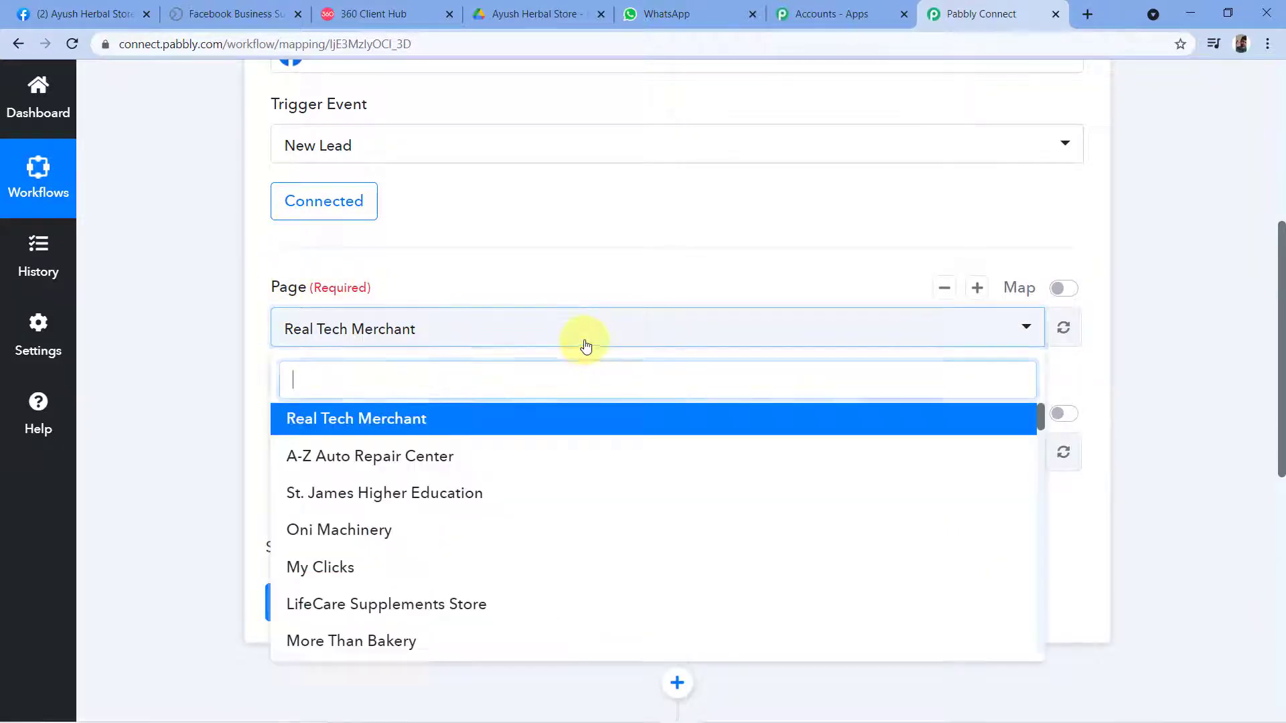
{"action": "scroll", "coordinate": [507, 424], "scroll_direction": "down", "scroll_amount": 6}
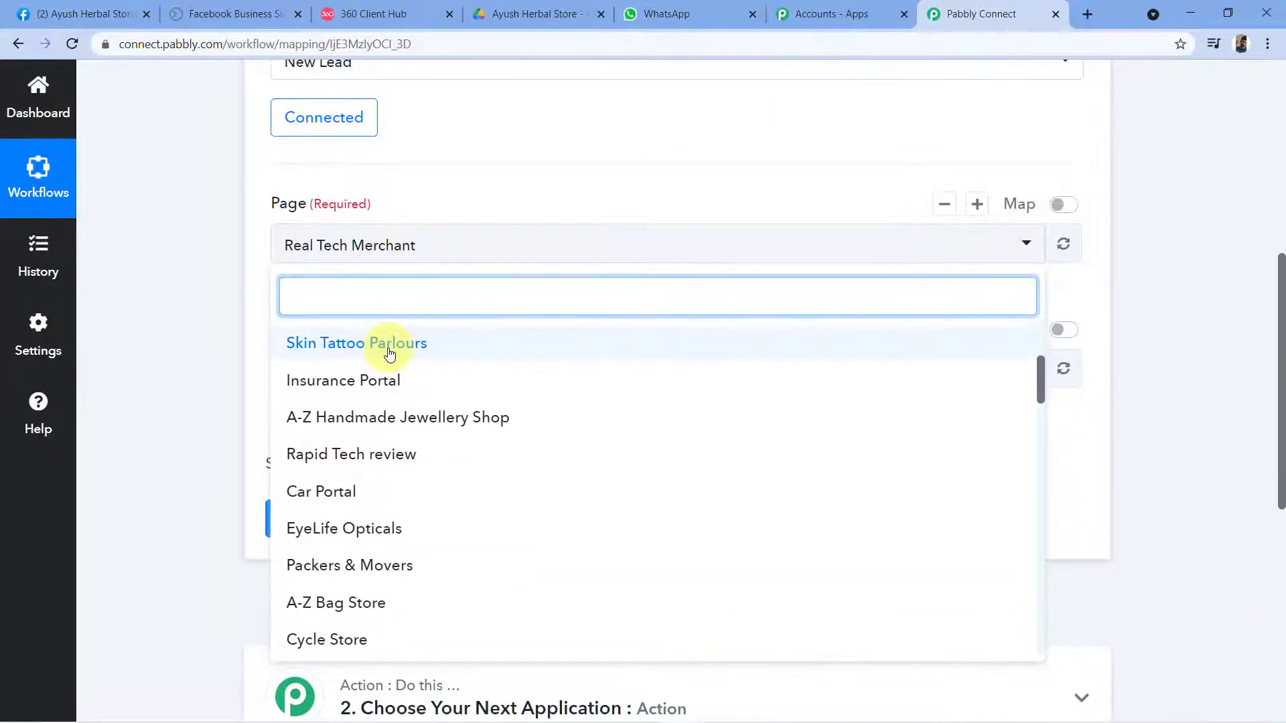
{"action": "scroll", "coordinate": [305, 465], "scroll_direction": "down", "scroll_amount": 3}
{"action": "scroll", "coordinate": [410, 465], "scroll_direction": "up", "scroll_amount": 7}
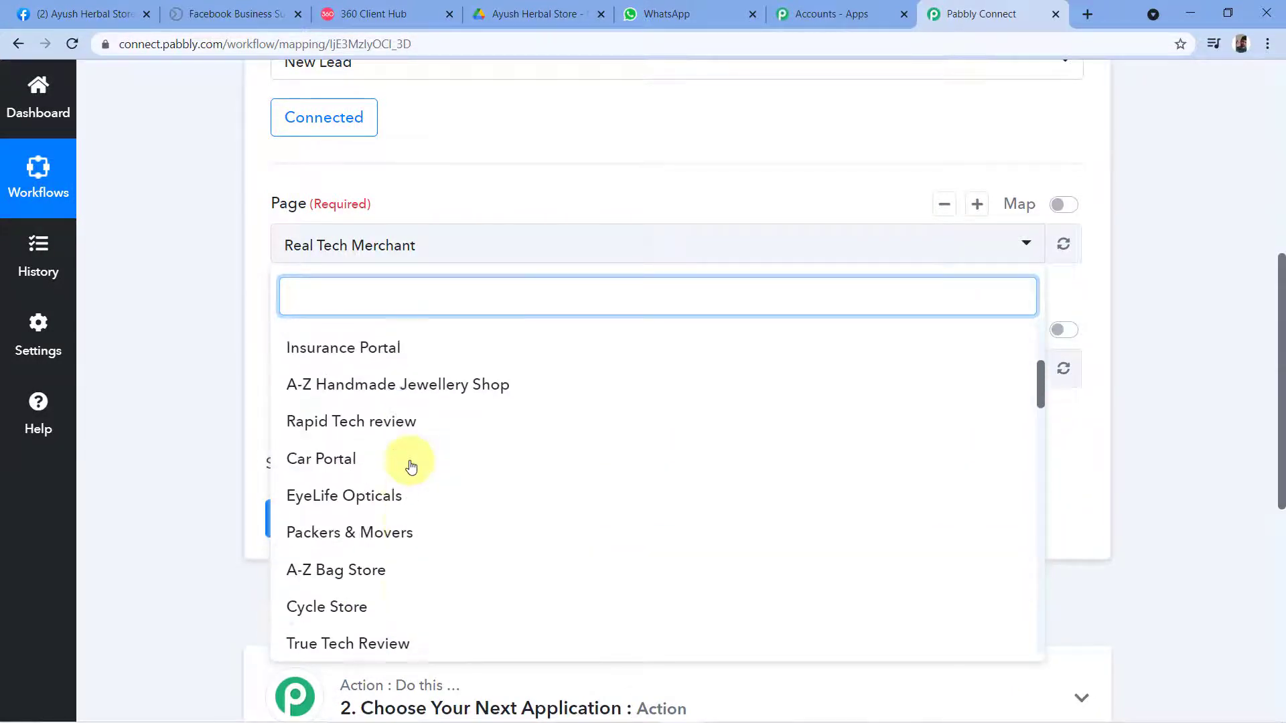
{"action": "scroll", "coordinate": [410, 465], "scroll_direction": "up", "scroll_amount": 3}
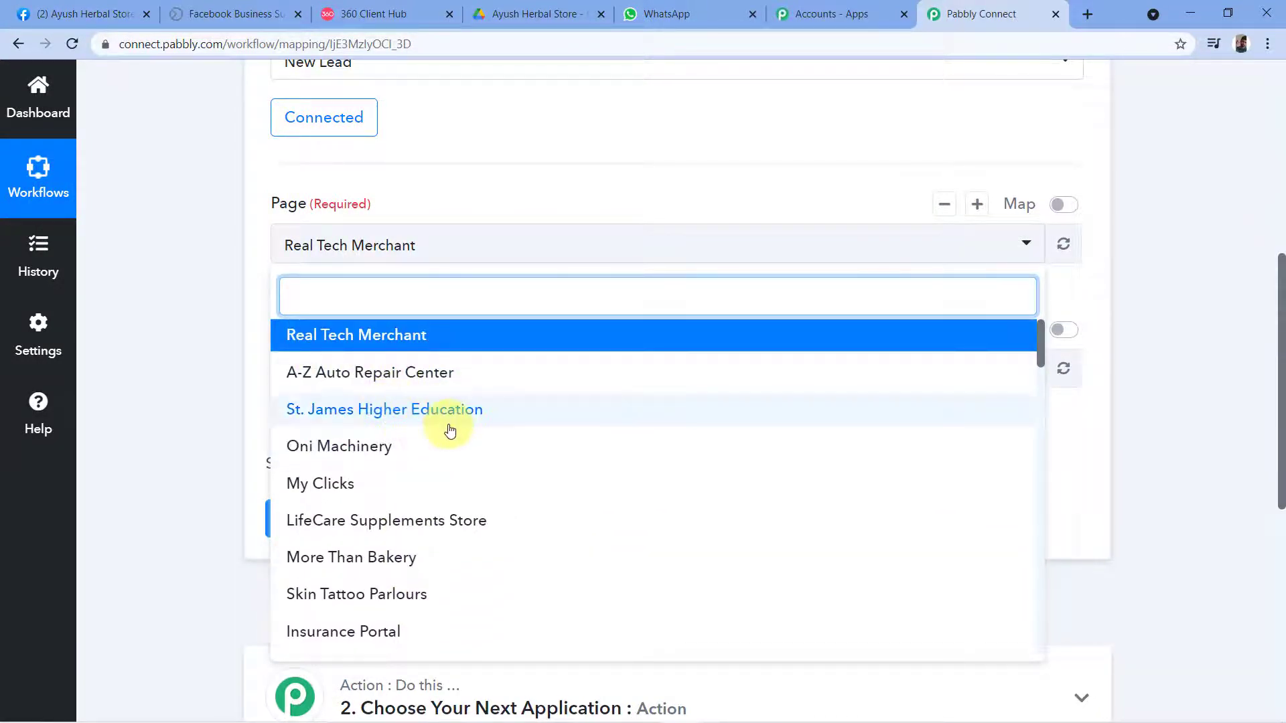
Switch to Facebook and review the list of managed pages and the Ayush Herbal Store page.
{"action": "left_click", "coordinate": [101, 13]}
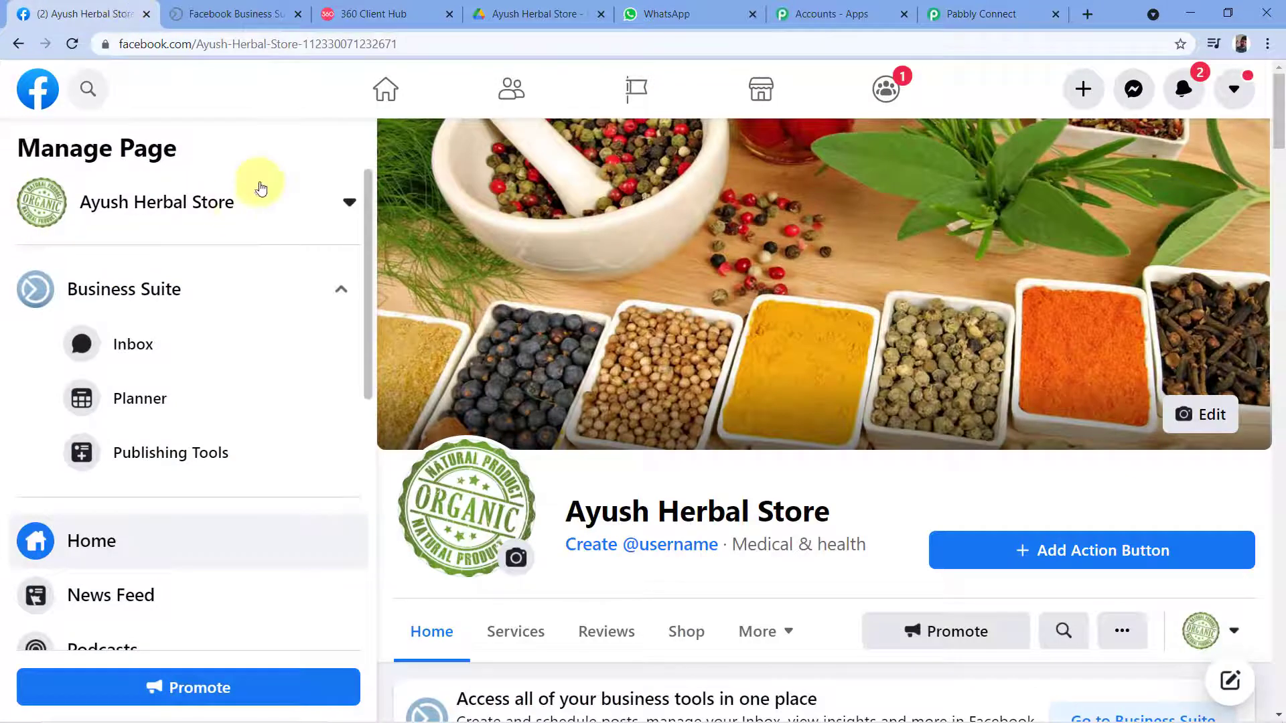
{"action": "left_click", "coordinate": [242, 203]}
{"action": "scroll", "coordinate": [144, 328], "scroll_direction": "down", "scroll_amount": 4}
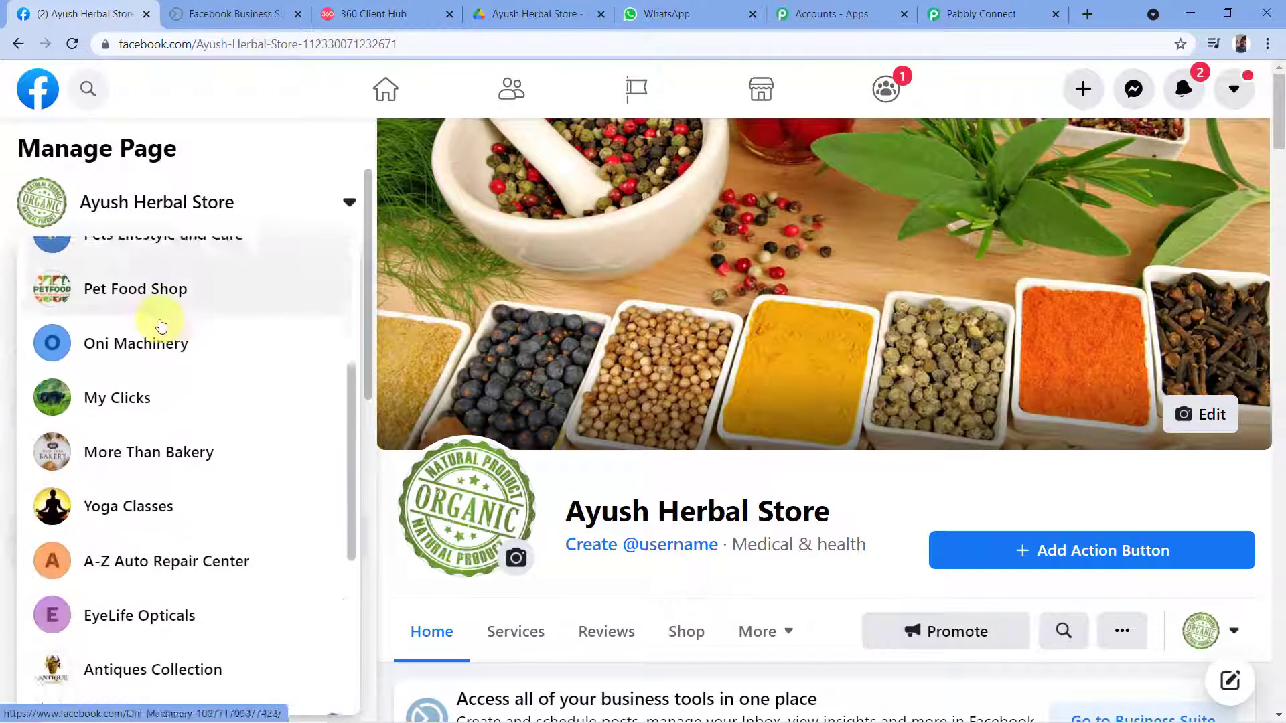
{"action": "scroll", "coordinate": [162, 326], "scroll_direction": "down", "scroll_amount": 6}
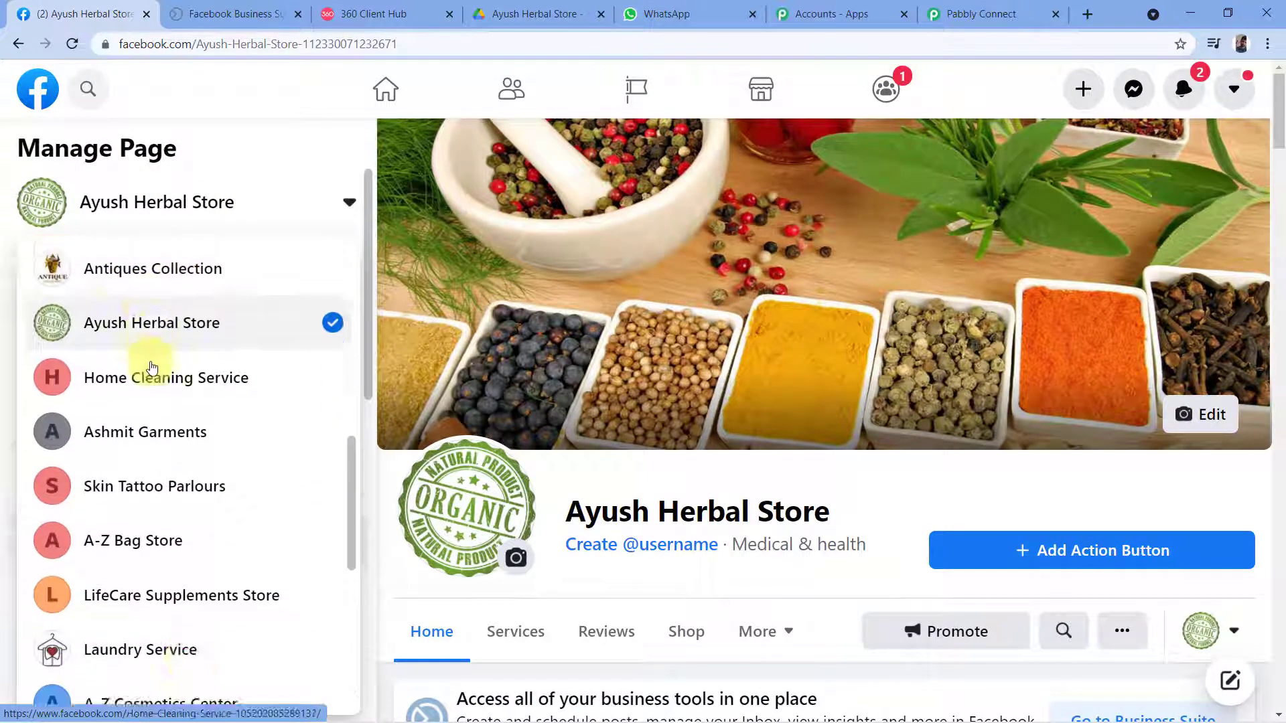
{"action": "left_click", "coordinate": [382, 474]}
{"action": "scroll", "coordinate": [398, 467], "scroll_direction": "down", "scroll_amount": 2}
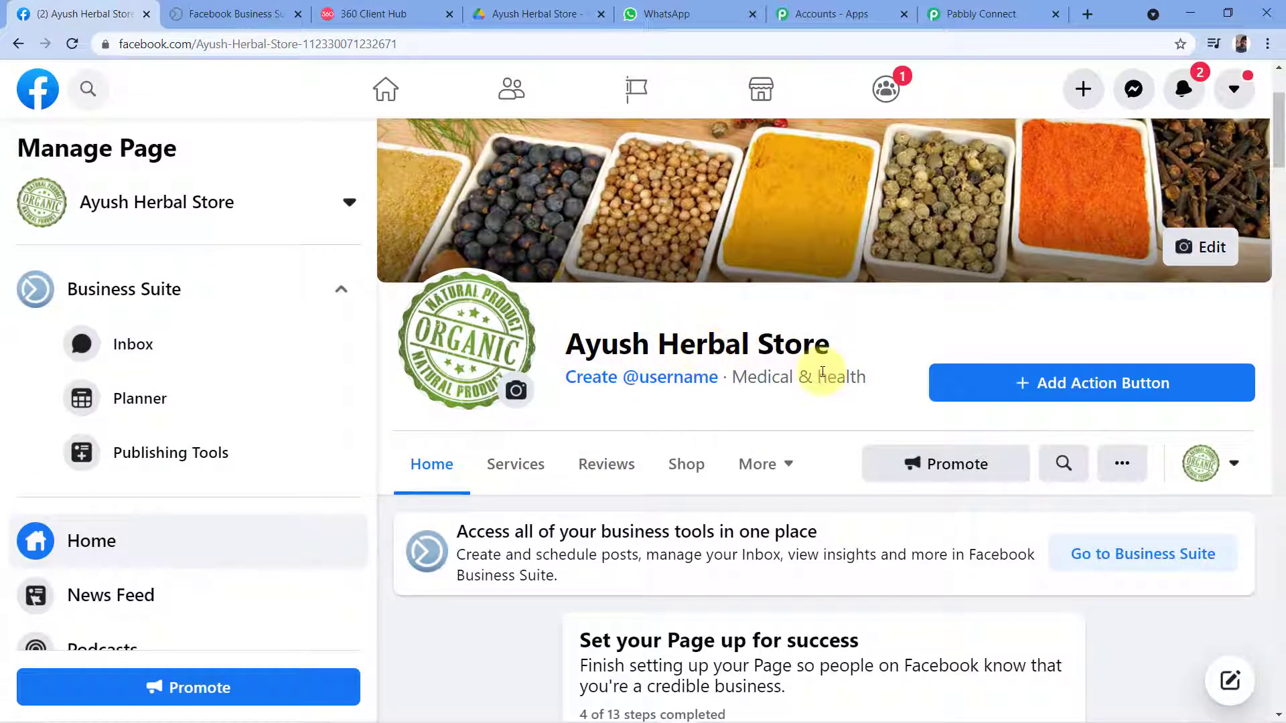
Return to Pabbly Connect, search the pages for "ayu" and set the trigger's page to Ayush Herbal Store.
{"action": "left_click", "coordinate": [982, 13]}
{"action": "scroll", "coordinate": [428, 402], "scroll_direction": "up", "scroll_amount": 2}
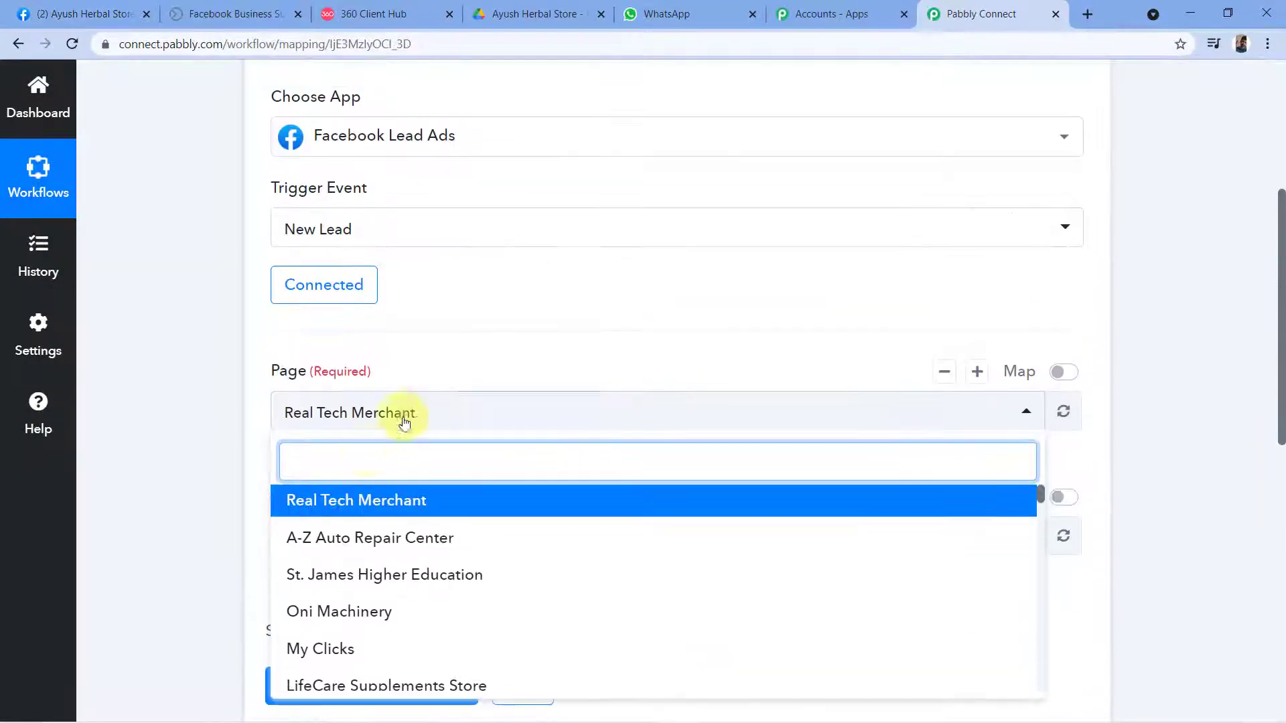
{"action": "type", "text": "ayu"}
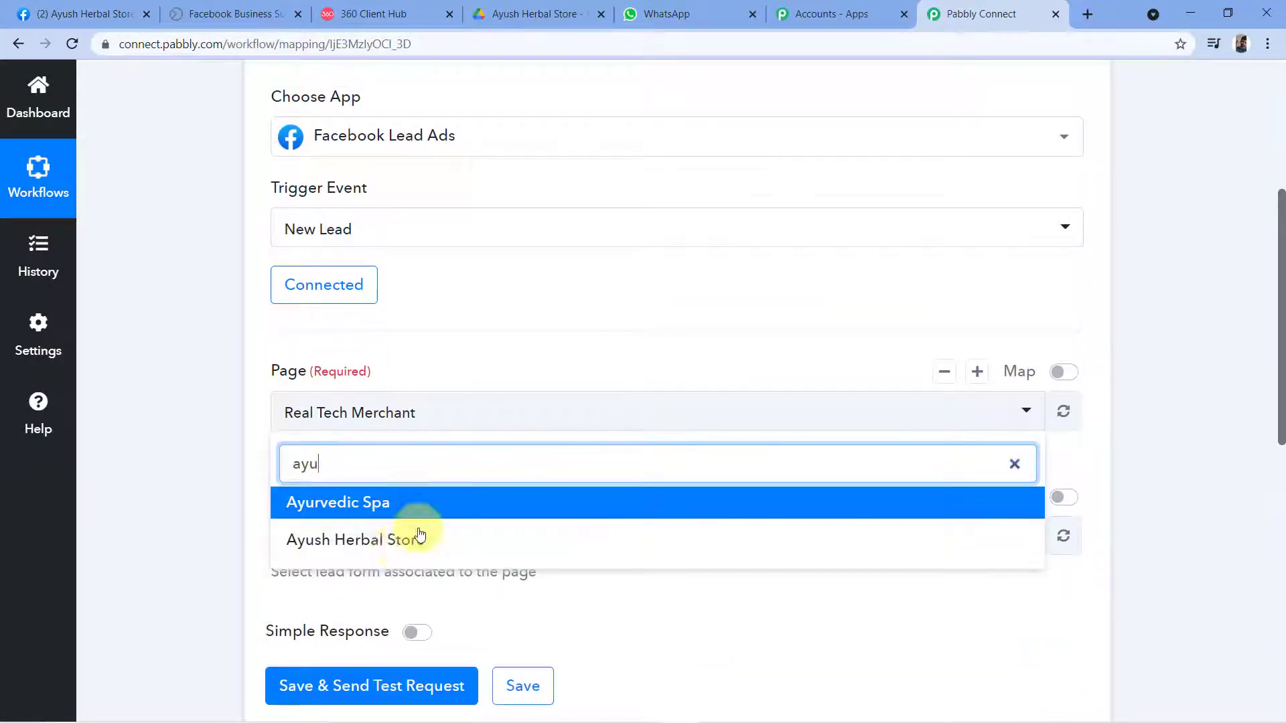
{"action": "left_click", "coordinate": [408, 542]}
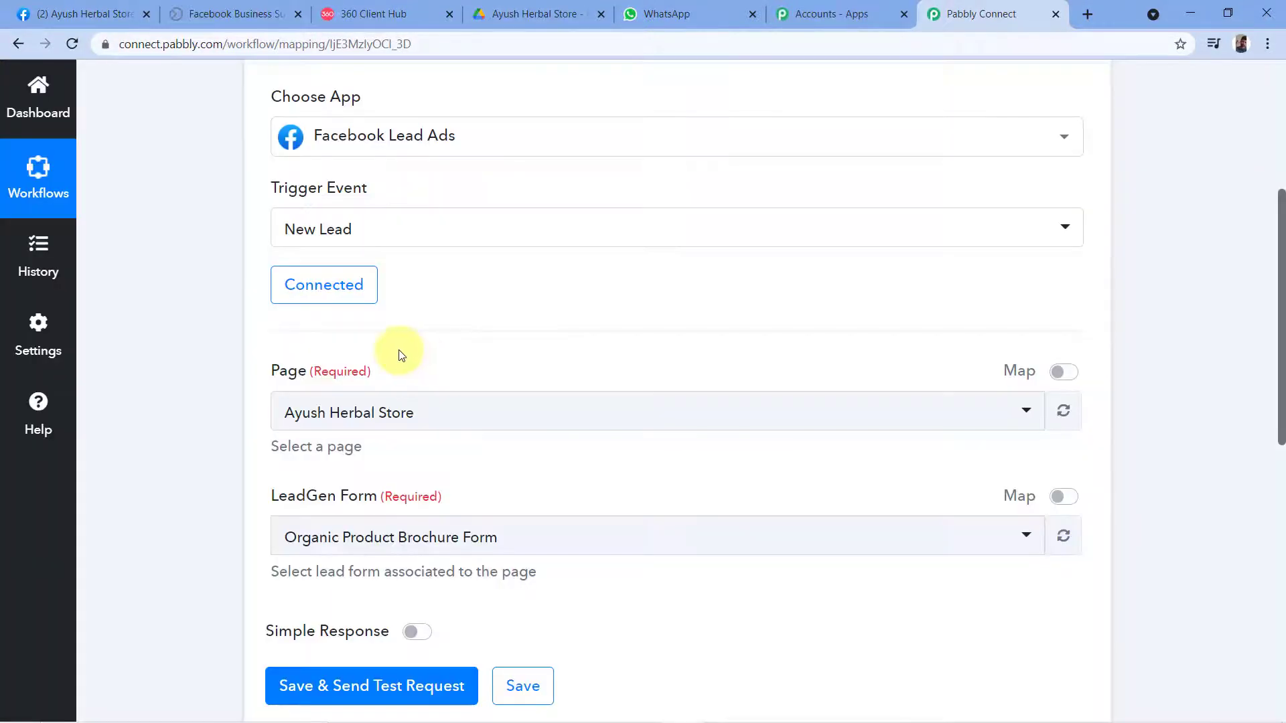
Set the Facebook Lead Ads trigger's LeadGen form to Herbal Product Brochure Form.
{"action": "scroll", "coordinate": [295, 315], "scroll_direction": "down", "scroll_amount": 1}
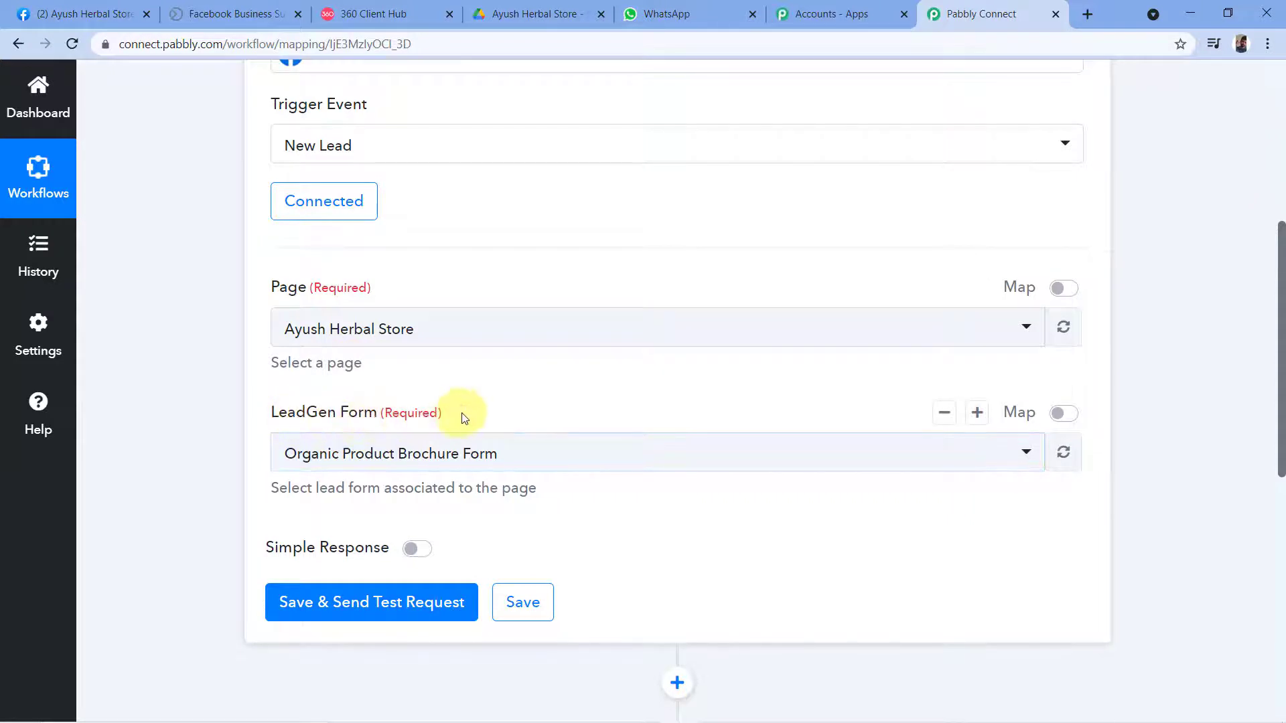
{"action": "left_click", "coordinate": [509, 453]}
{"action": "scroll", "coordinate": [338, 431], "scroll_direction": "down", "scroll_amount": 1}
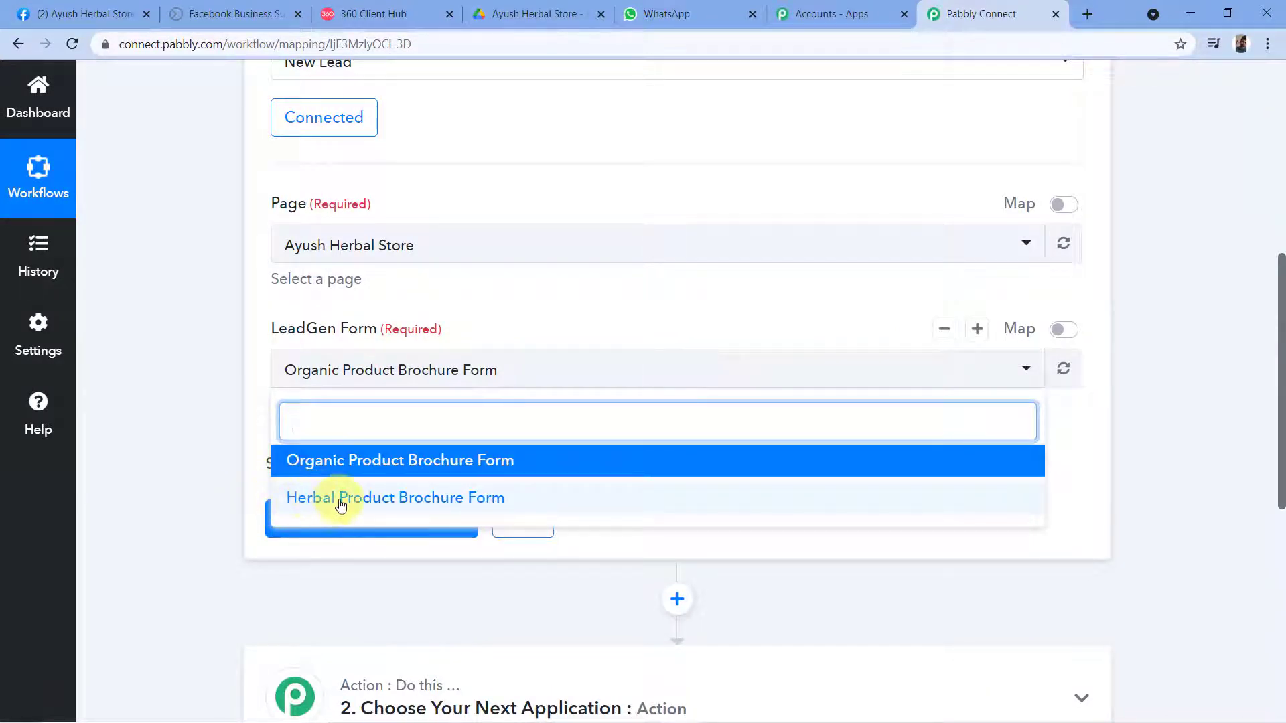
{"action": "left_click", "coordinate": [414, 507]}
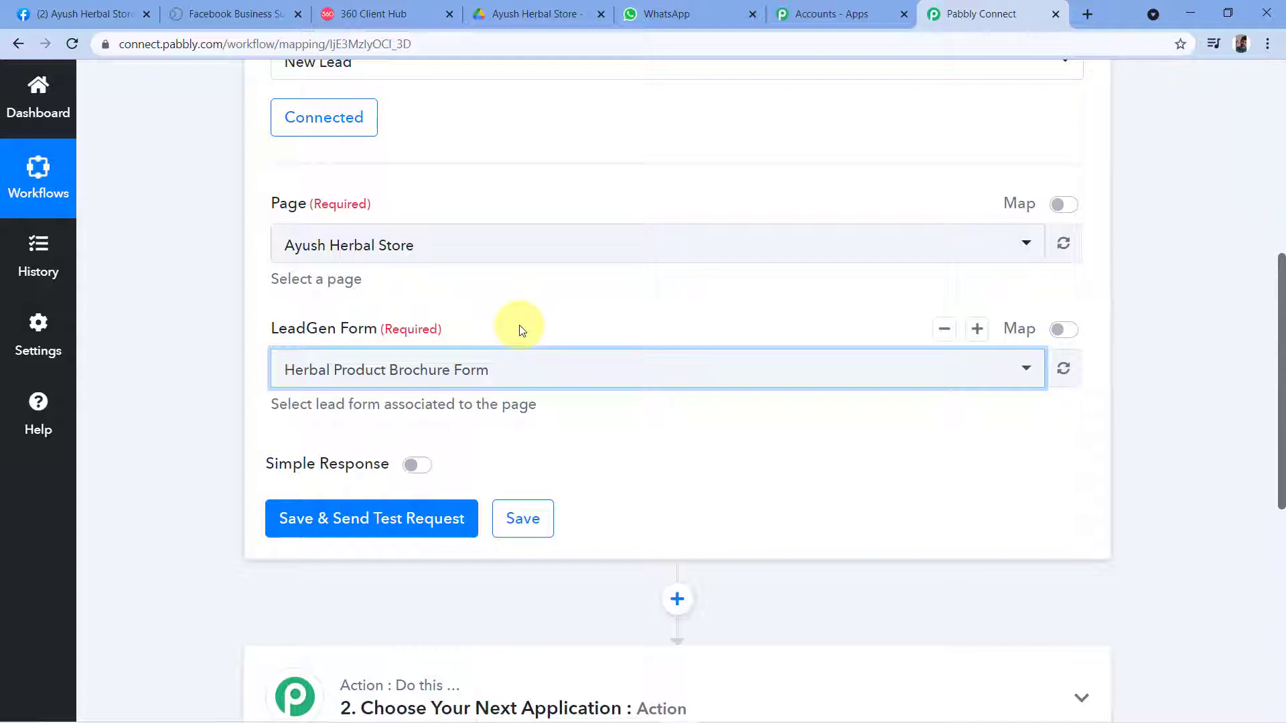
Switch to Facebook Business Suite, select Herbal Product Brochure Form in the lead ads forms and open its test form.
{"action": "left_click", "coordinate": [239, 8]}
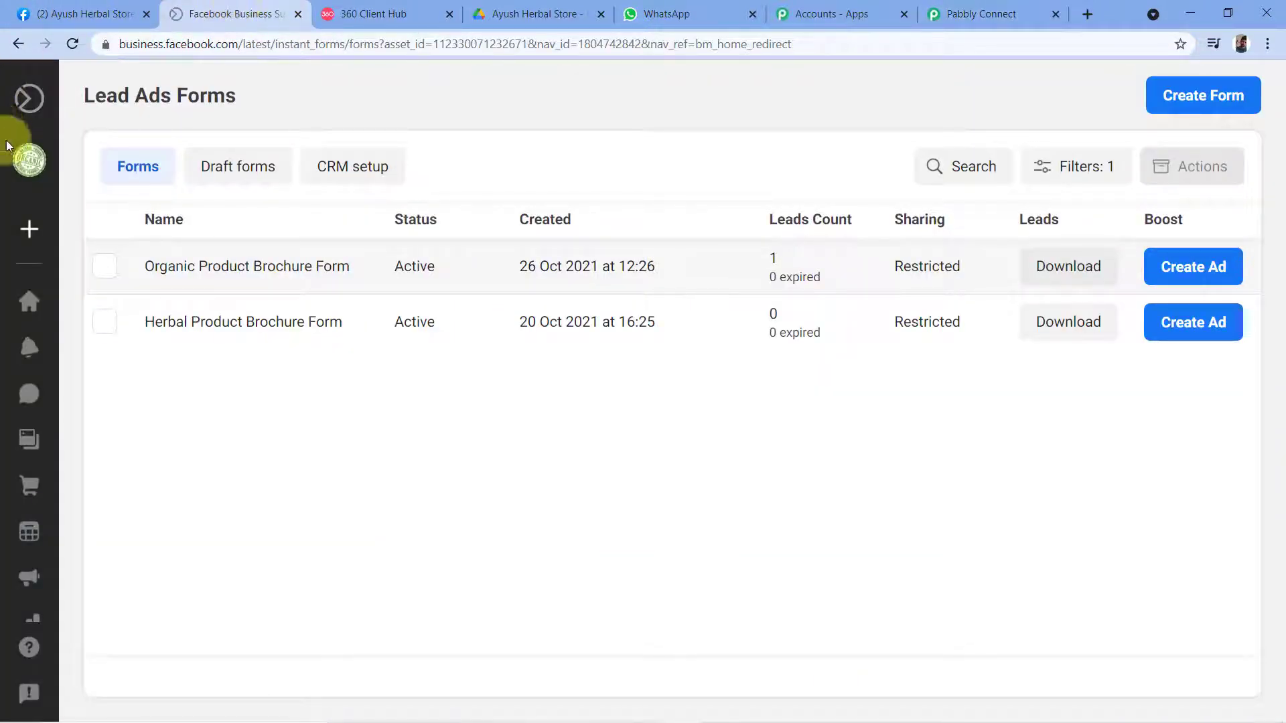
{"action": "mouse_move", "coordinate": [52, 129]}
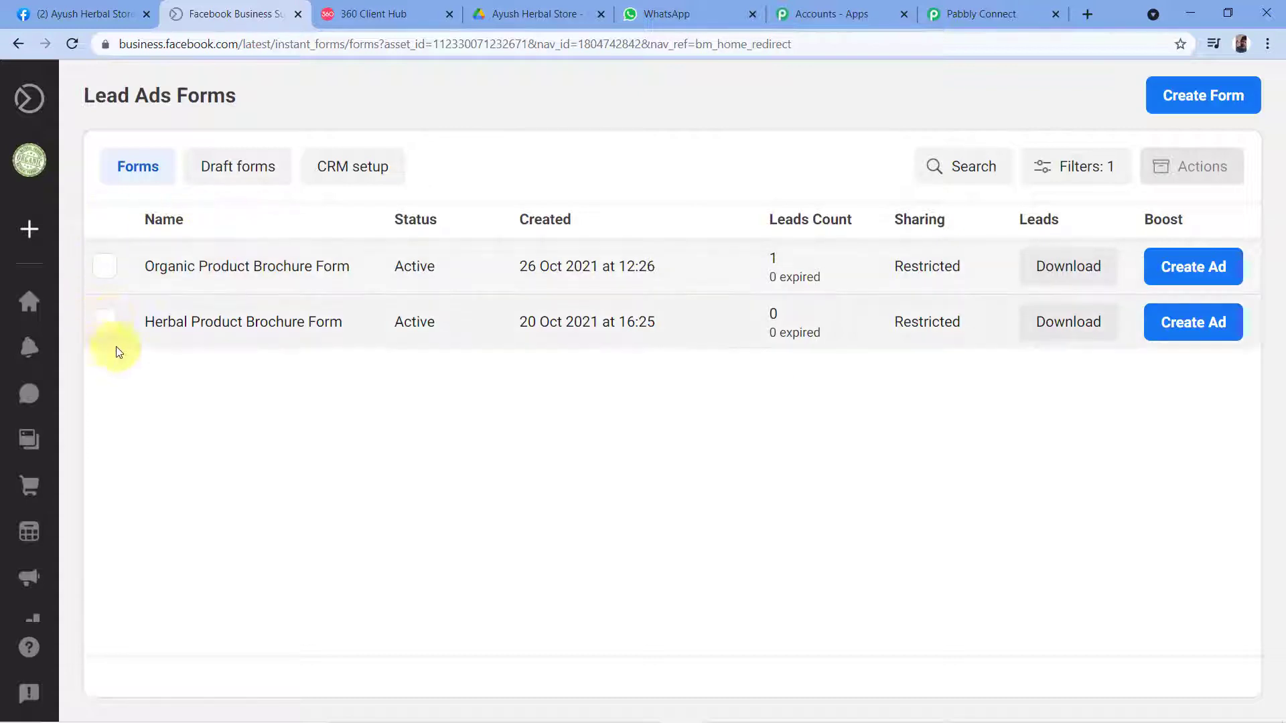
{"action": "left_click", "coordinate": [105, 324]}
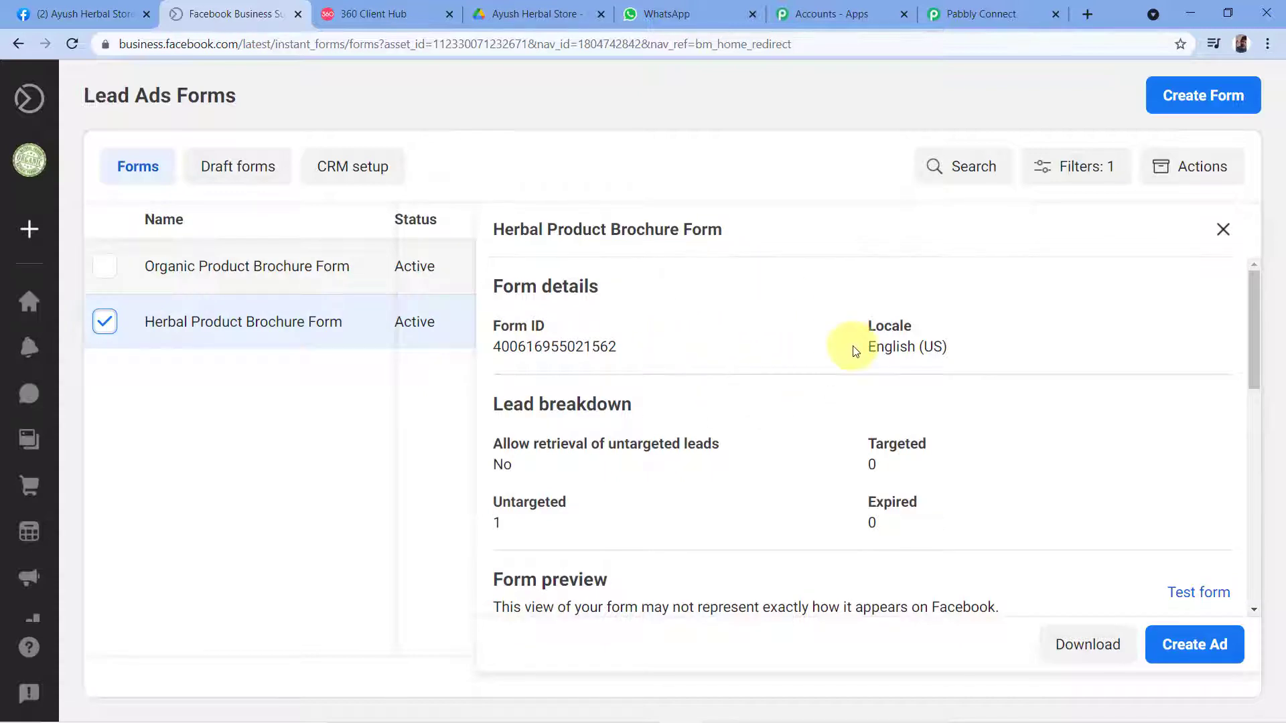
{"action": "scroll", "coordinate": [854, 351], "scroll_direction": "down", "scroll_amount": 3}
{"action": "scroll", "coordinate": [853, 345], "scroll_direction": "up", "scroll_amount": 3}
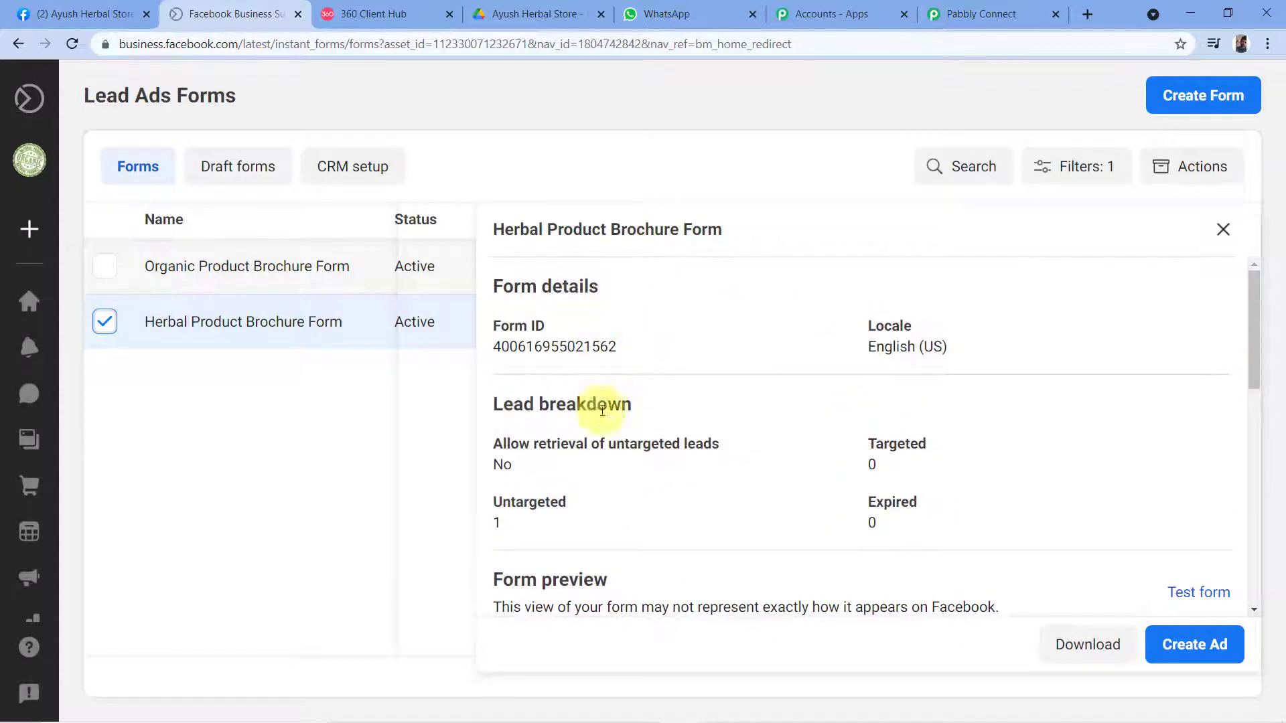
{"action": "scroll", "coordinate": [726, 464], "scroll_direction": "down", "scroll_amount": 3}
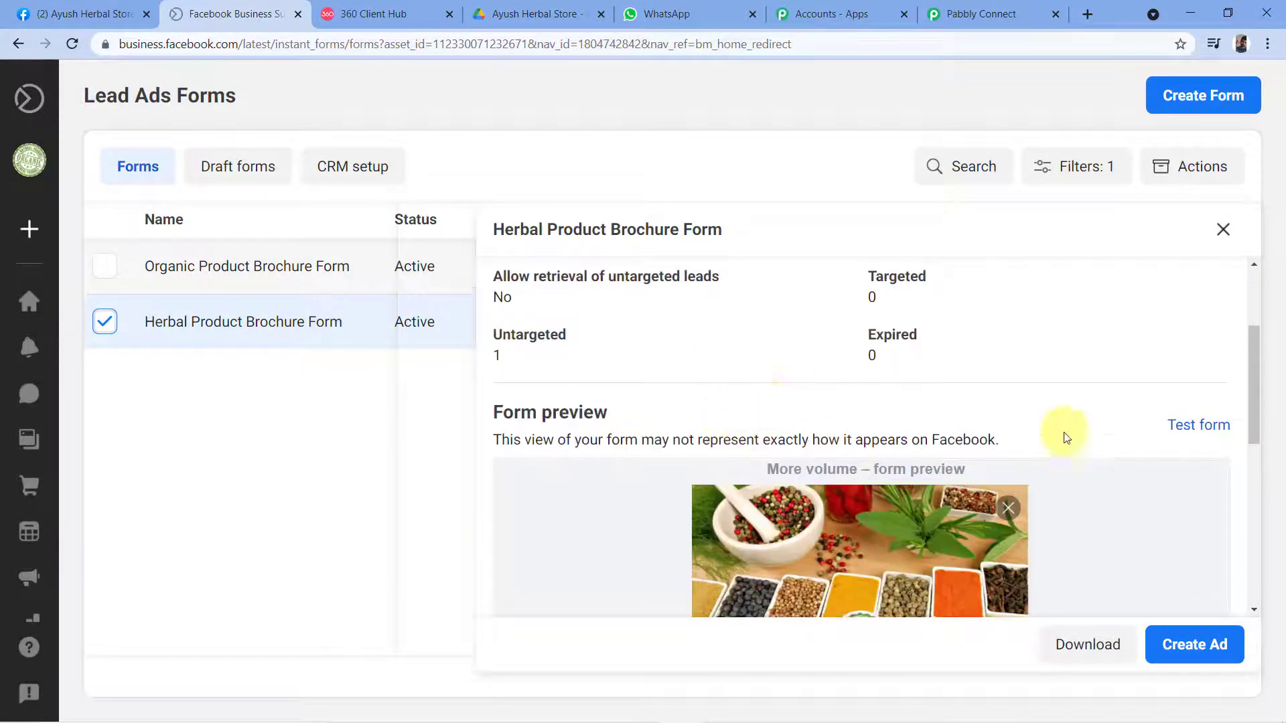
{"action": "scroll", "coordinate": [1125, 361], "scroll_direction": "down", "scroll_amount": 2}
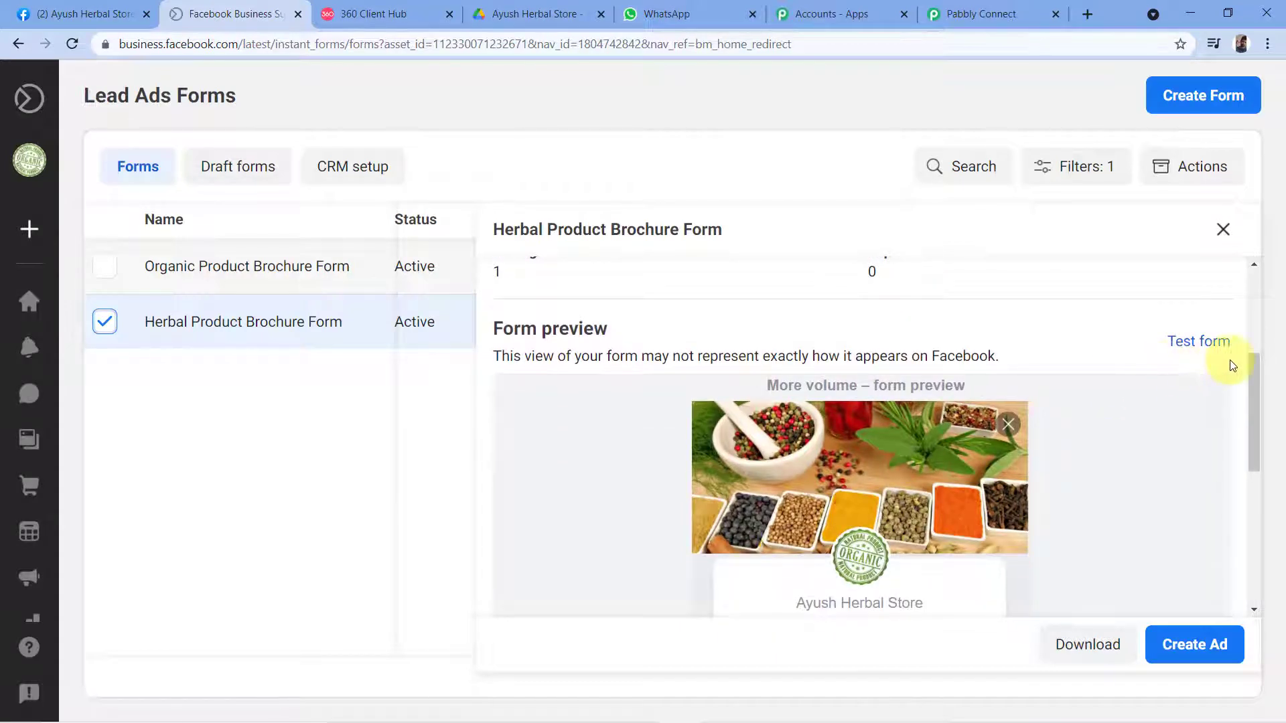
{"action": "left_click", "coordinate": [1192, 343]}
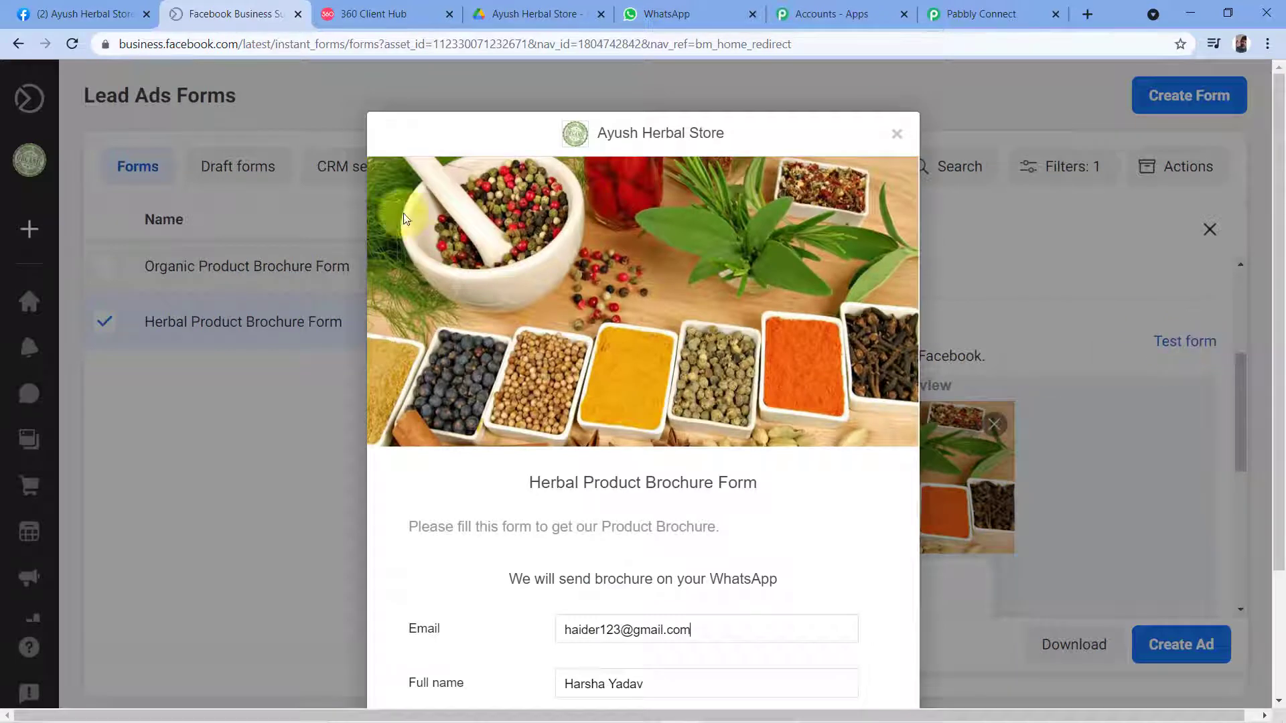
Enter the test lead's contact details in the Herbal Product Brochure Form and submit it.
{"action": "scroll", "coordinate": [486, 172], "scroll_direction": "down", "scroll_amount": 2}
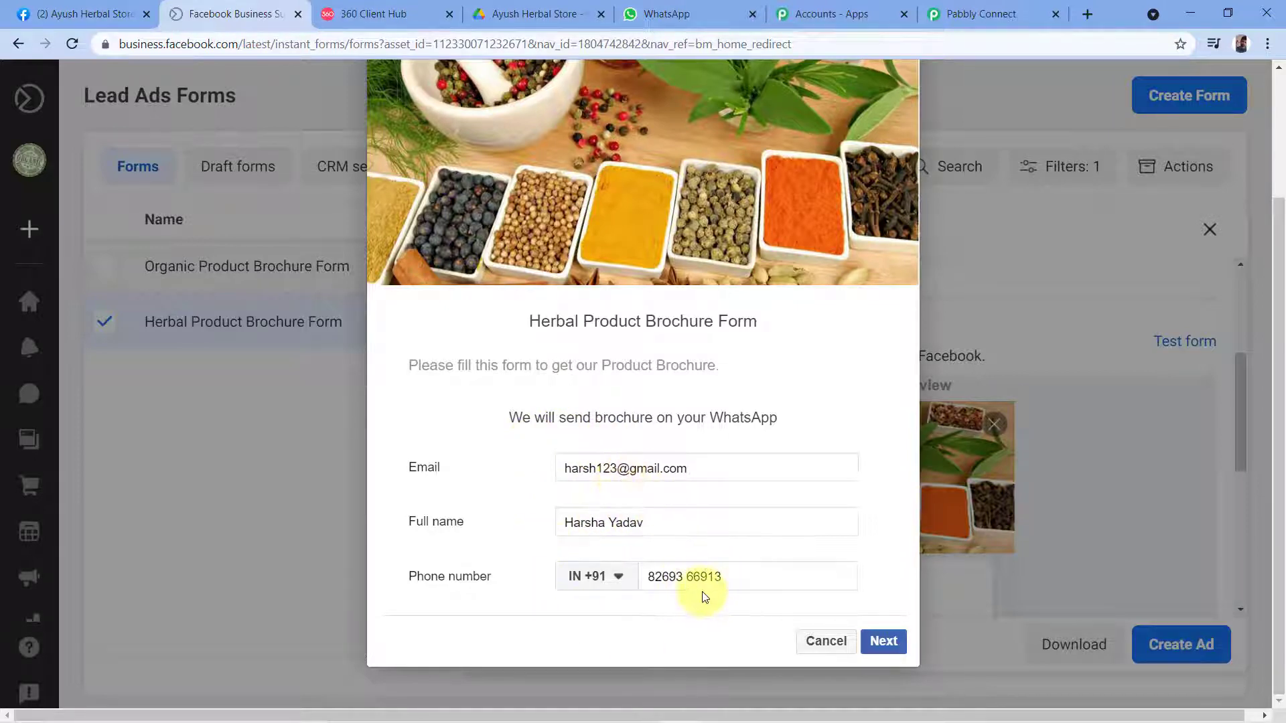
{"action": "left_click", "coordinate": [897, 647]}
{"action": "left_click", "coordinate": [884, 607]}
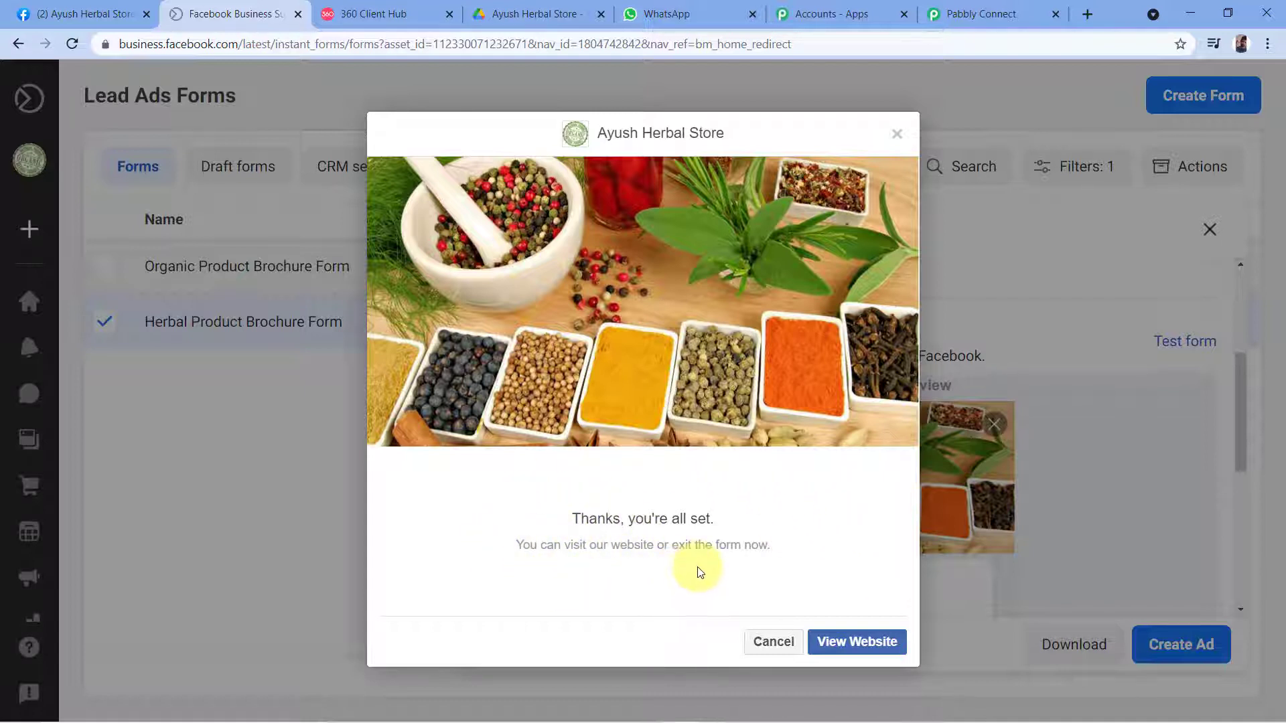
Return to Pabbly Connect and save the Facebook Lead Ads trigger with a test request.
{"action": "left_click", "coordinate": [991, 8]}
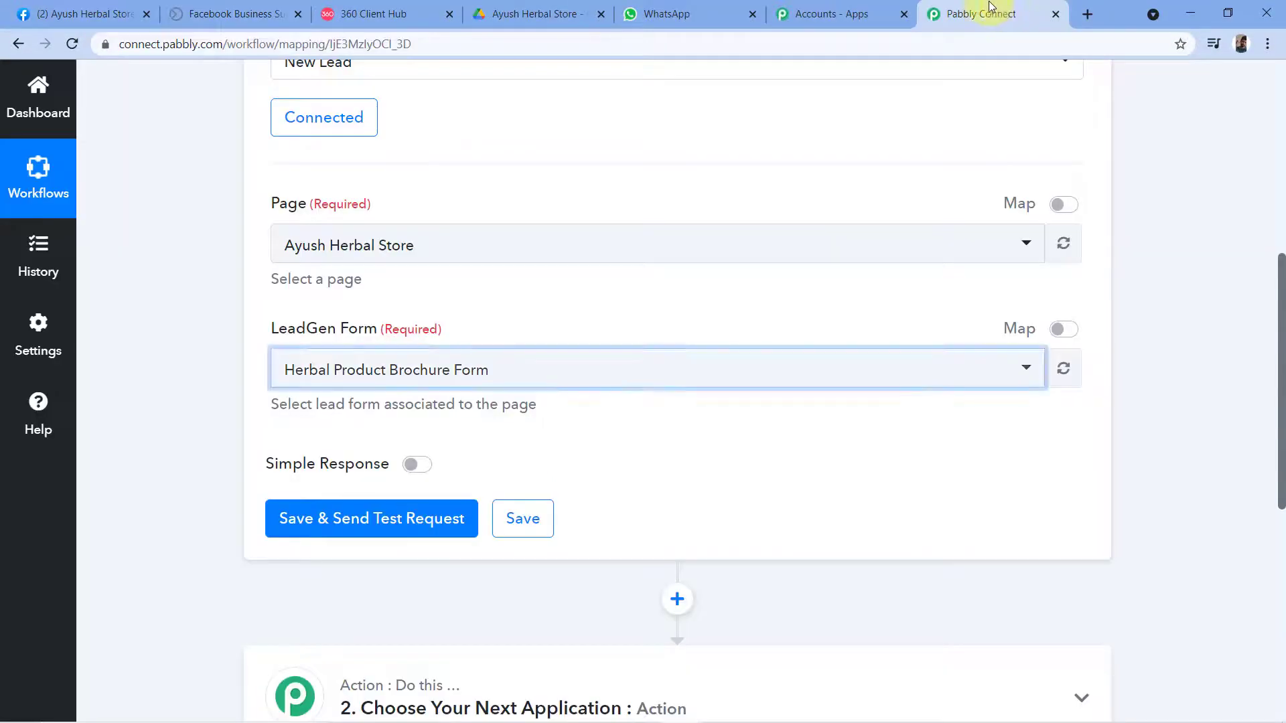
{"action": "left_click", "coordinate": [276, 511]}
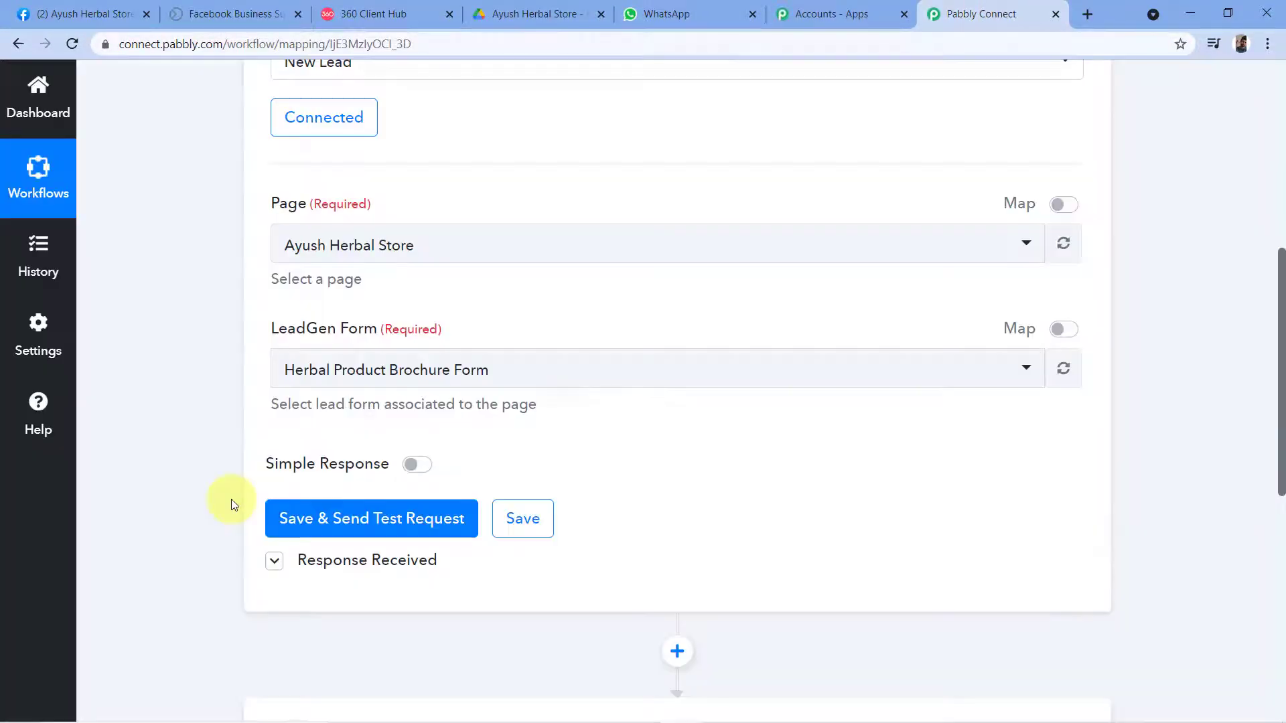
Examine the trigger's received response for the test lead's full name, email and phone number.
{"action": "scroll", "coordinate": [693, 461], "scroll_direction": "down", "scroll_amount": 1}
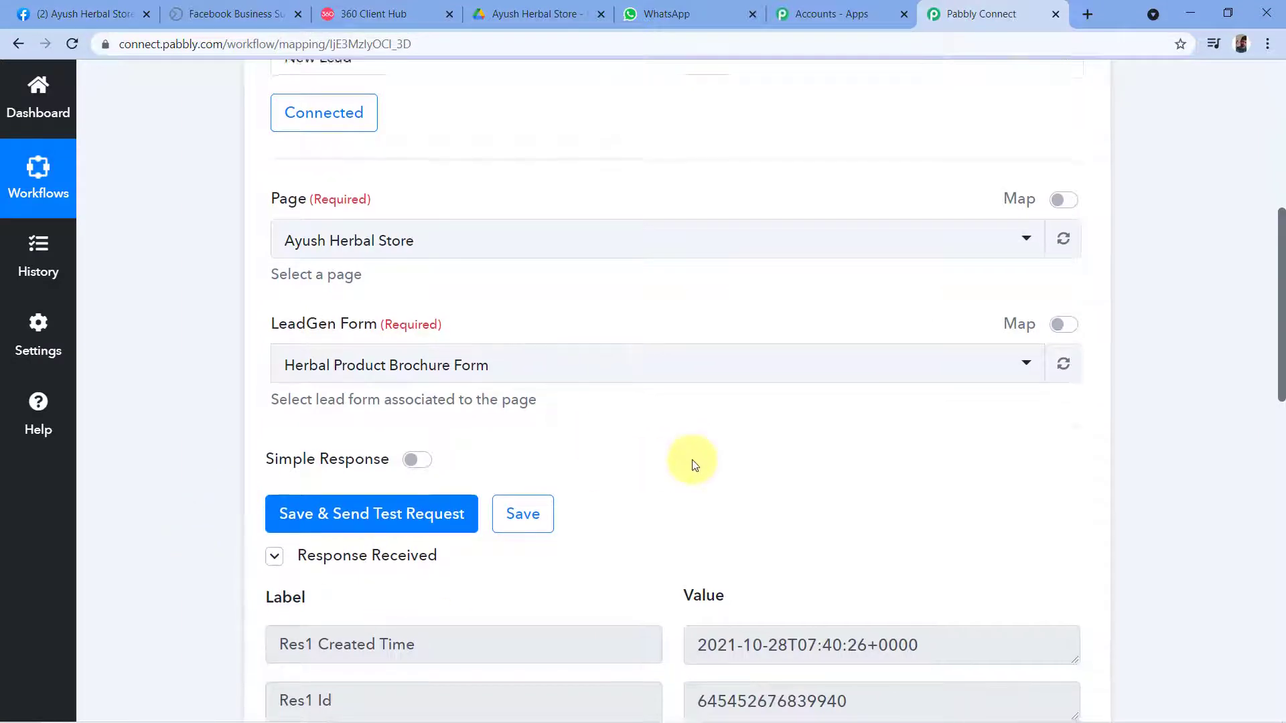
{"action": "scroll", "coordinate": [694, 465], "scroll_direction": "down", "scroll_amount": 5}
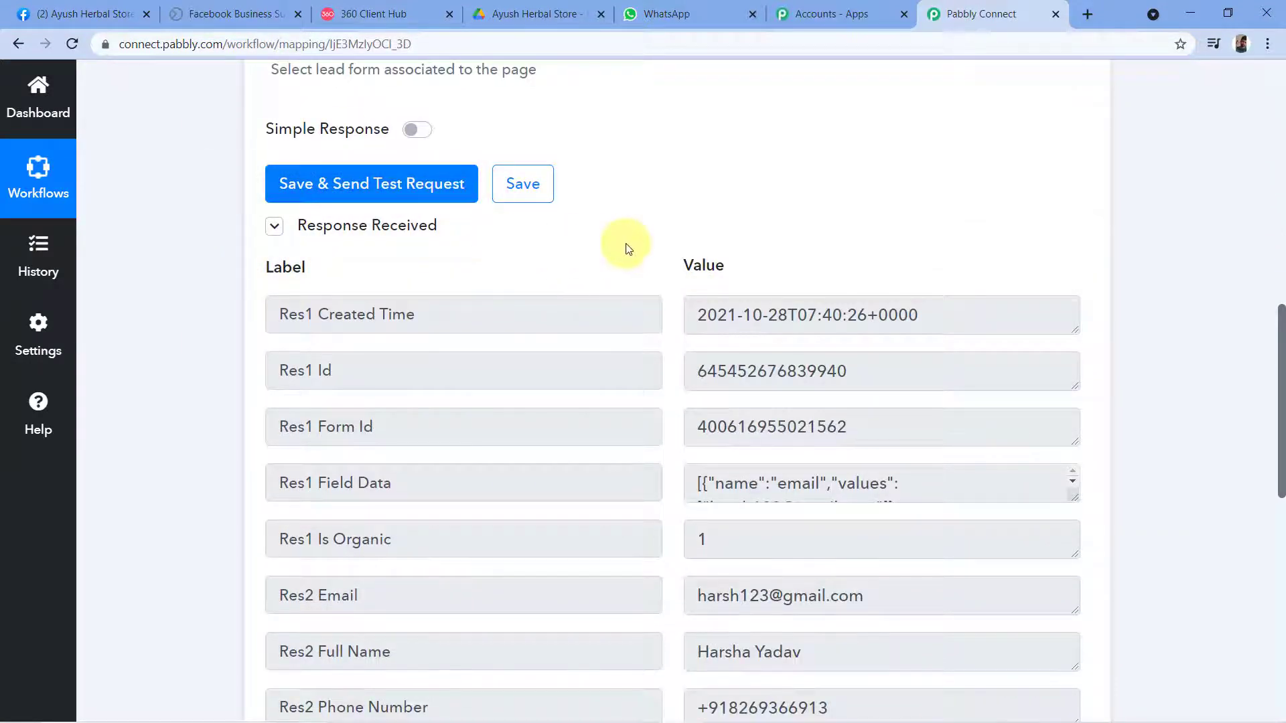
{"action": "scroll", "coordinate": [627, 249], "scroll_direction": "down", "scroll_amount": 4}
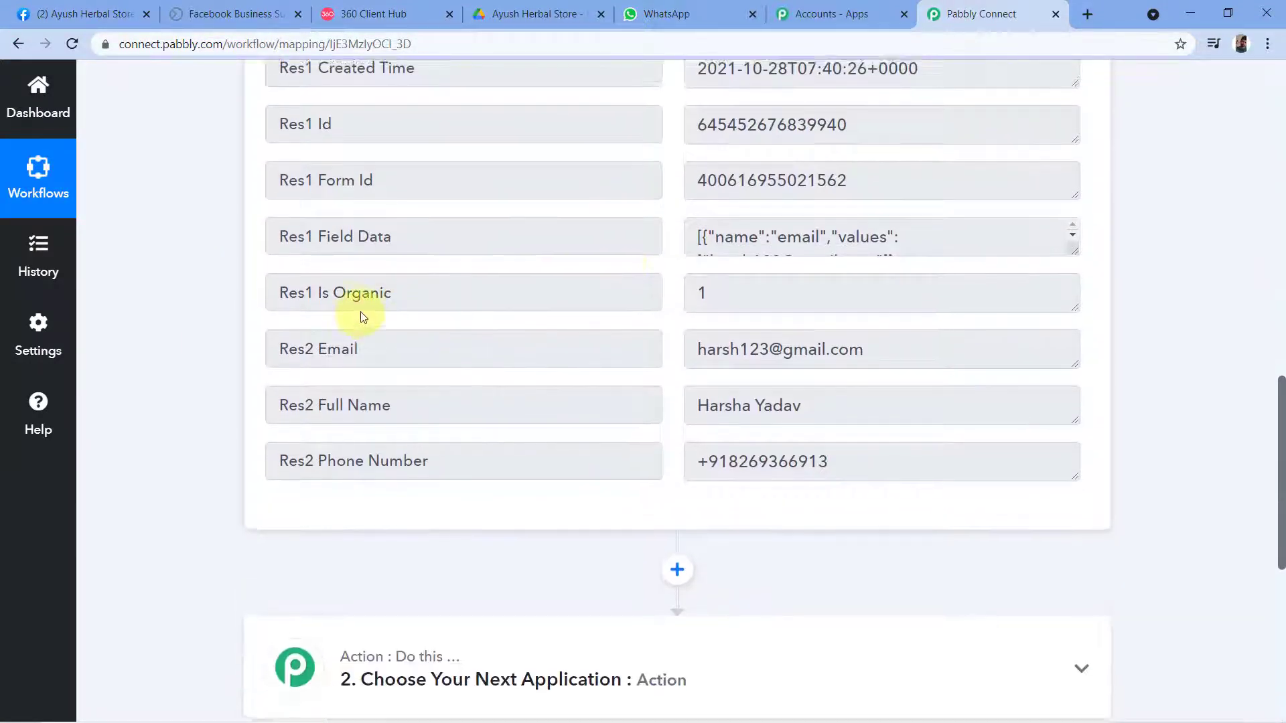
{"action": "scroll", "coordinate": [293, 390], "scroll_direction": "up", "scroll_amount": 1}
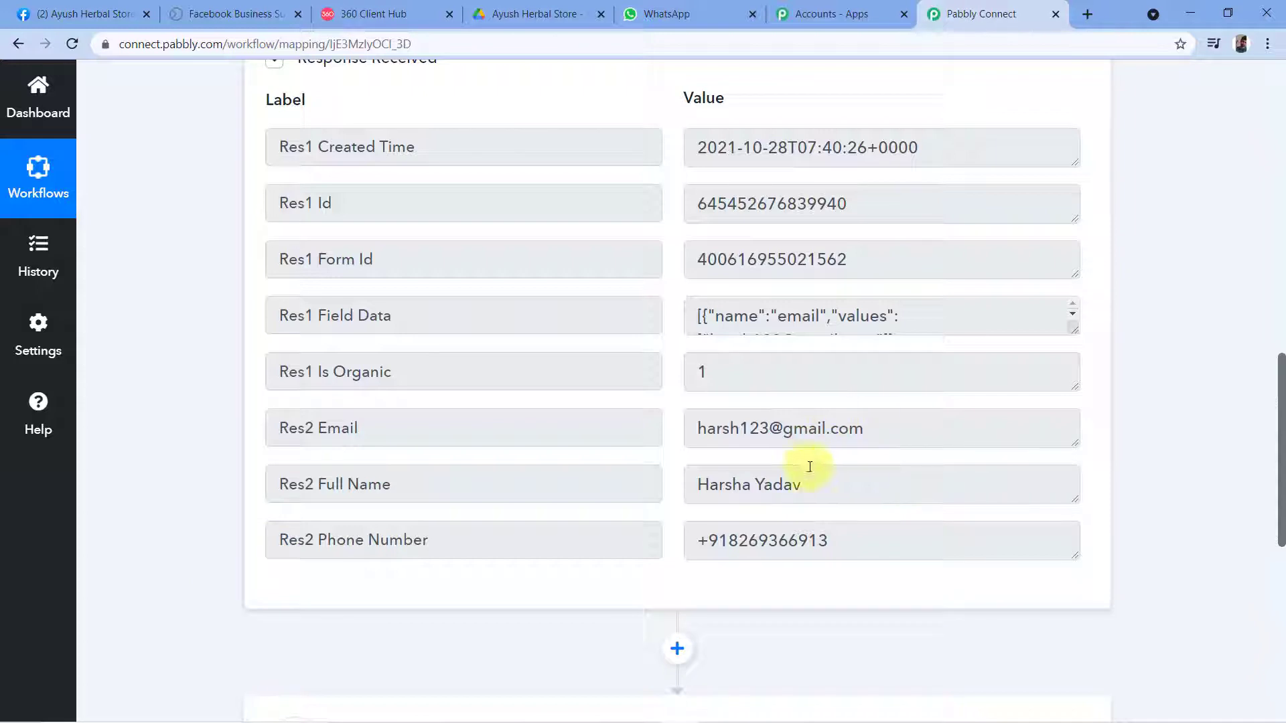
{"action": "left_click_drag", "start_coordinate": [826, 485], "coordinate": [689, 484]}
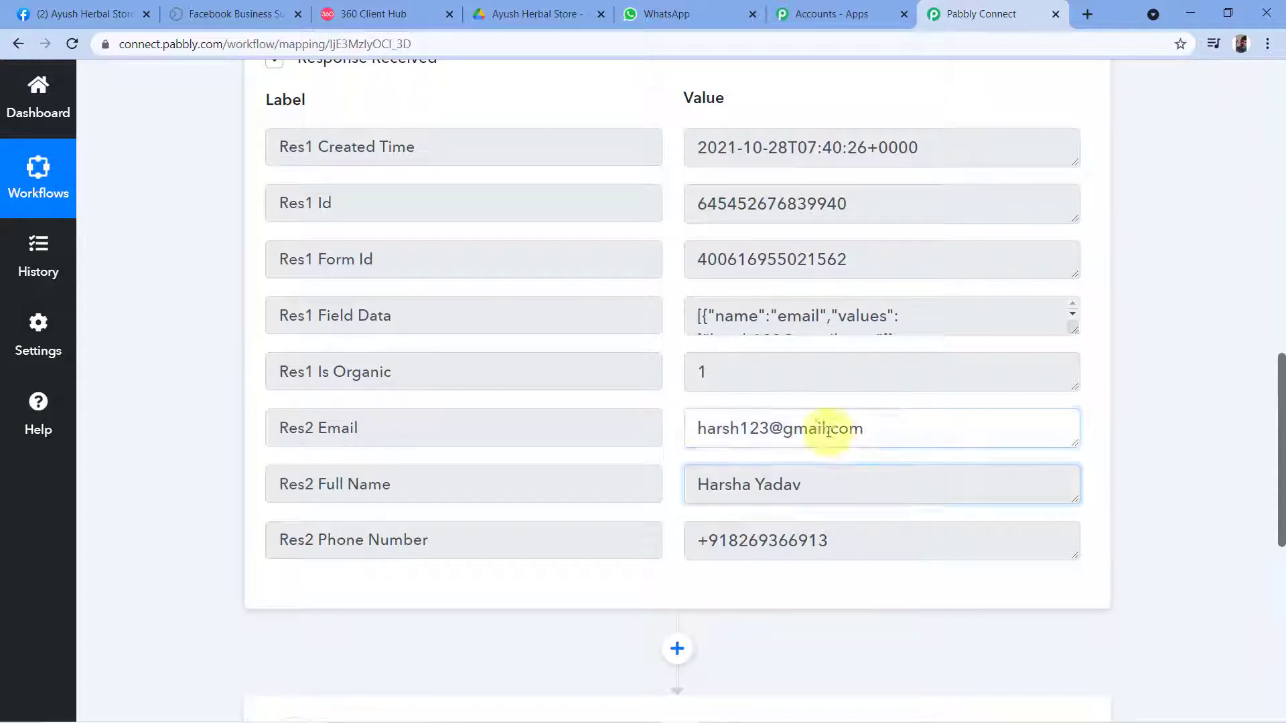
{"action": "left_click_drag", "start_coordinate": [824, 431], "coordinate": [689, 425]}
{"action": "left_click_drag", "start_coordinate": [844, 543], "coordinate": [697, 540]}
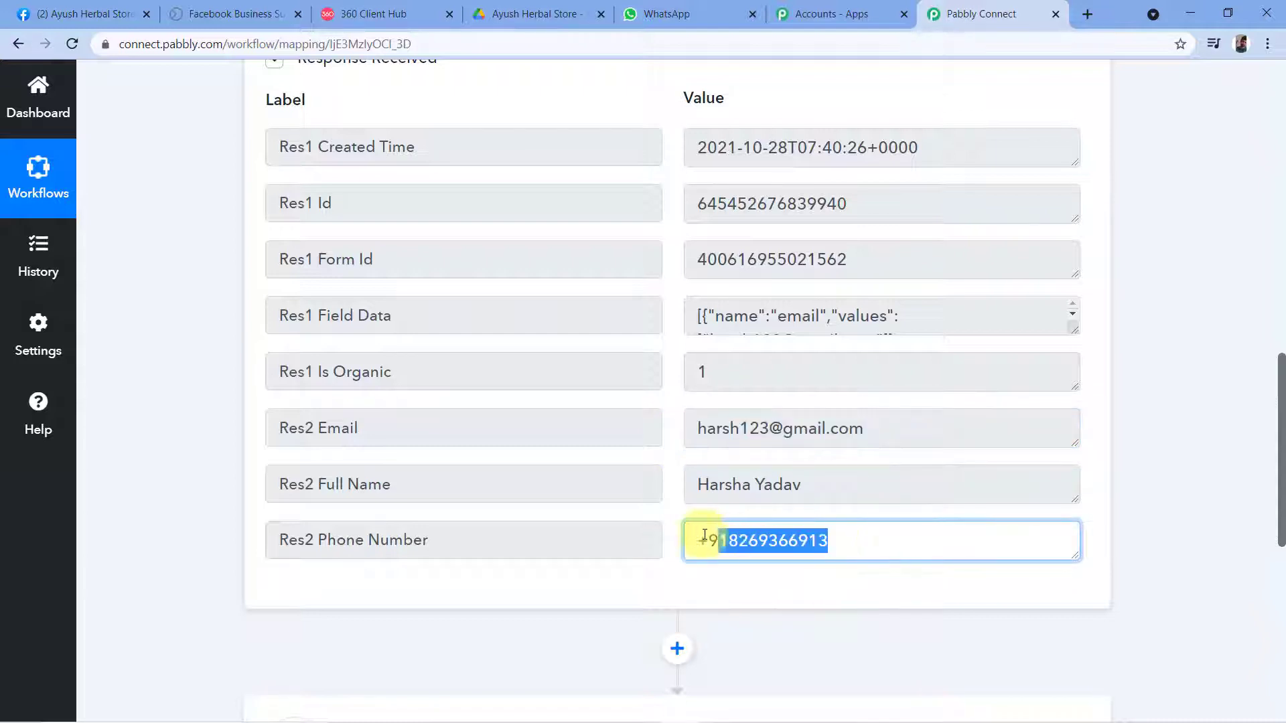
{"action": "left_click", "coordinate": [674, 393]}
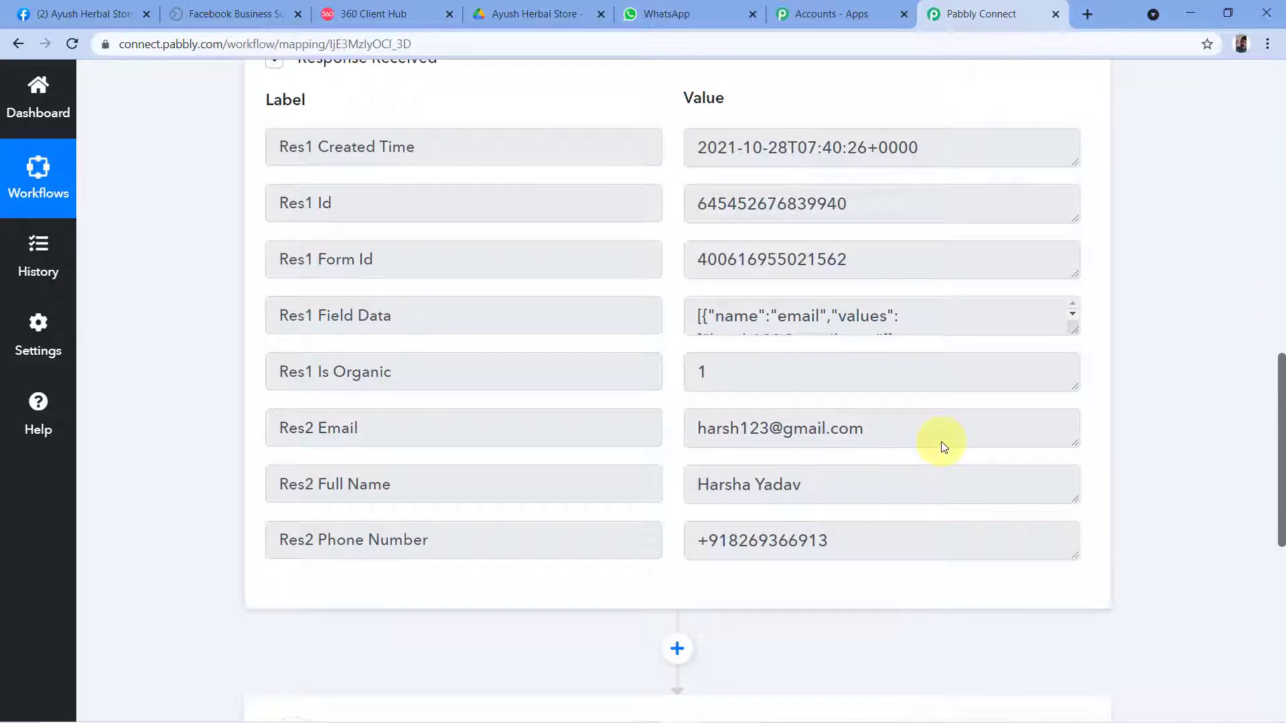
Search the action apps for "360", choose WhatsApp by 360Dialog and set the action event to Send Template Message.
{"action": "scroll", "coordinate": [1066, 392], "scroll_direction": "down", "scroll_amount": 5}
{"action": "scroll", "coordinate": [1065, 368], "scroll_direction": "down", "scroll_amount": 1}
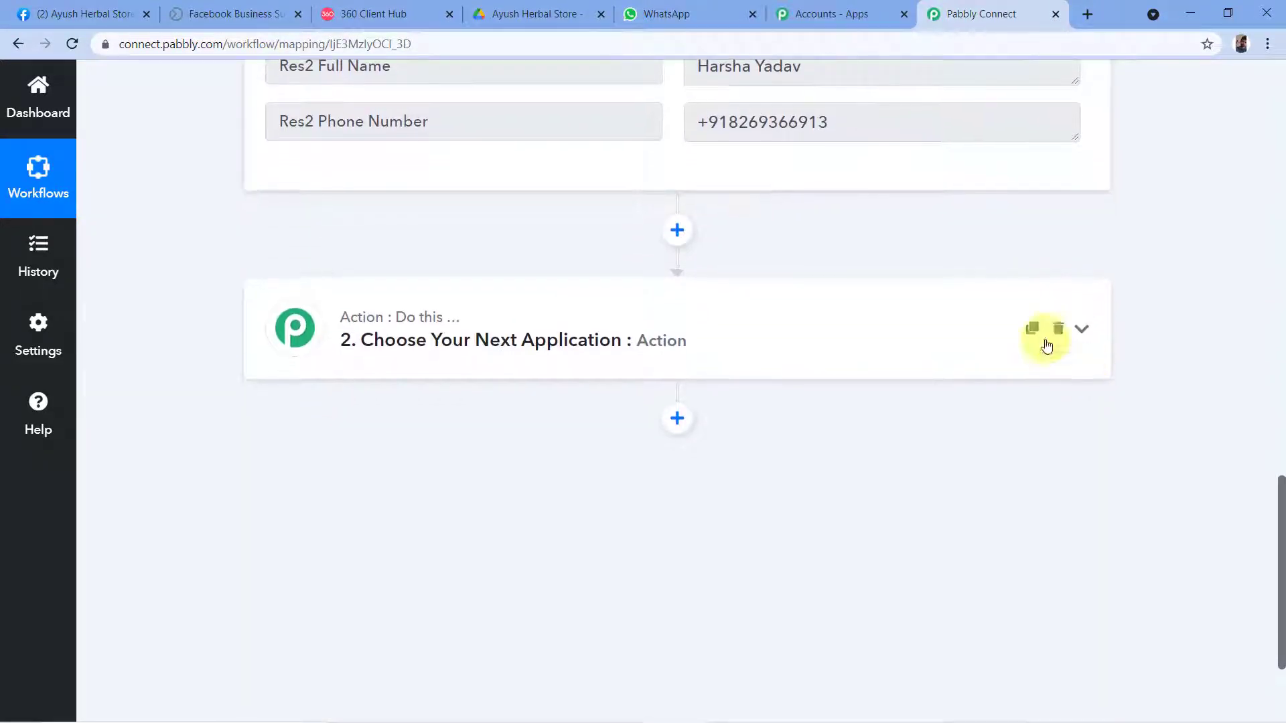
{"action": "left_click", "coordinate": [373, 338]}
{"action": "scroll", "coordinate": [266, 377], "scroll_direction": "down", "scroll_amount": 1}
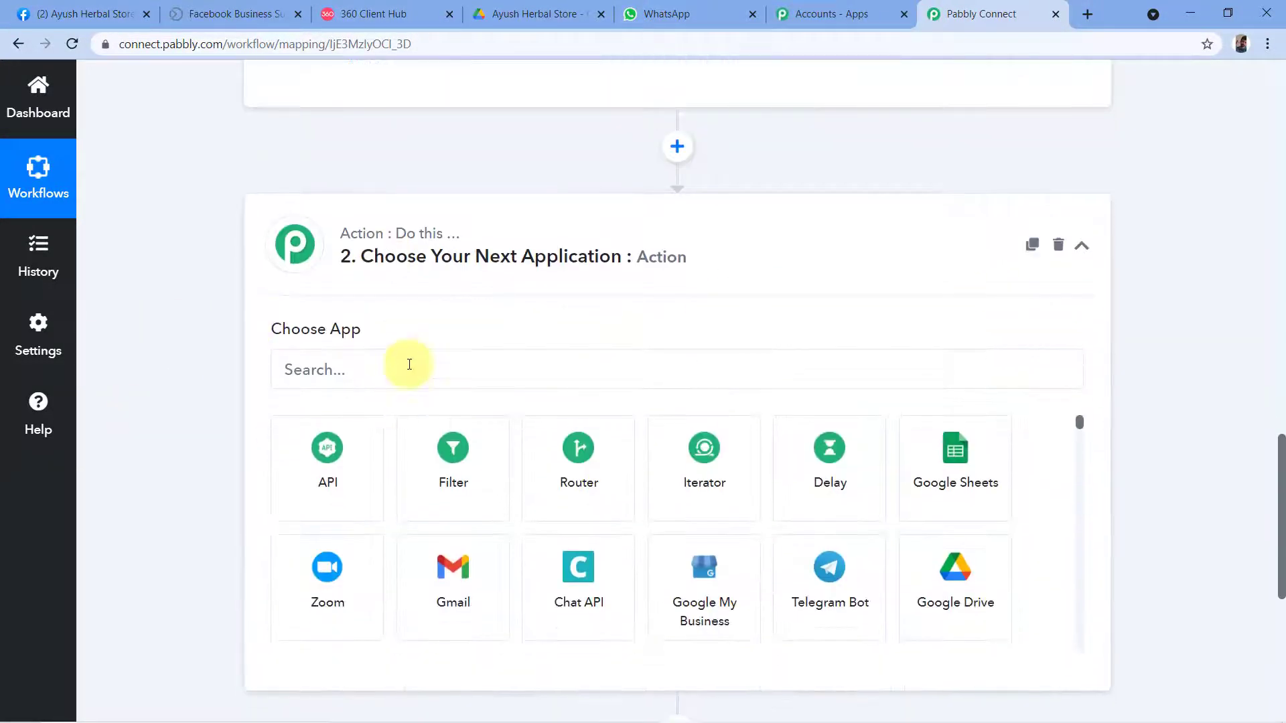
{"action": "left_click", "coordinate": [288, 370]}
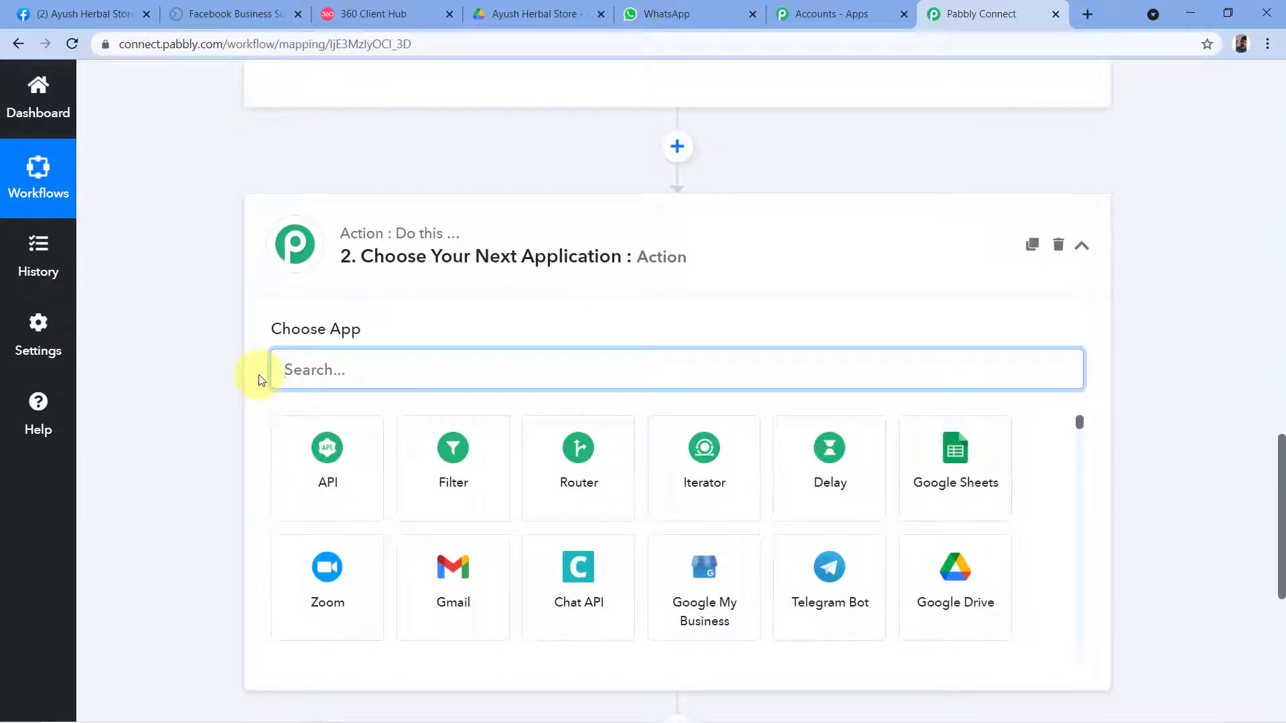
{"action": "type", "text": "360"}
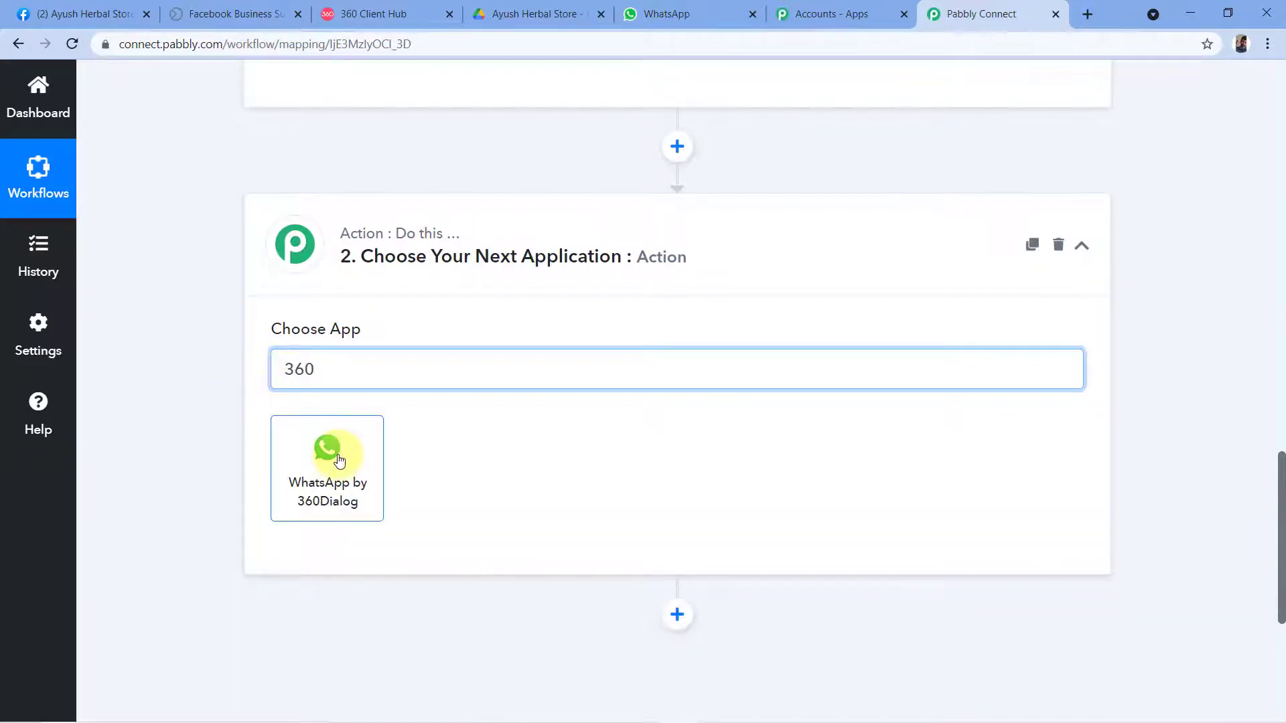
{"action": "left_click", "coordinate": [328, 454]}
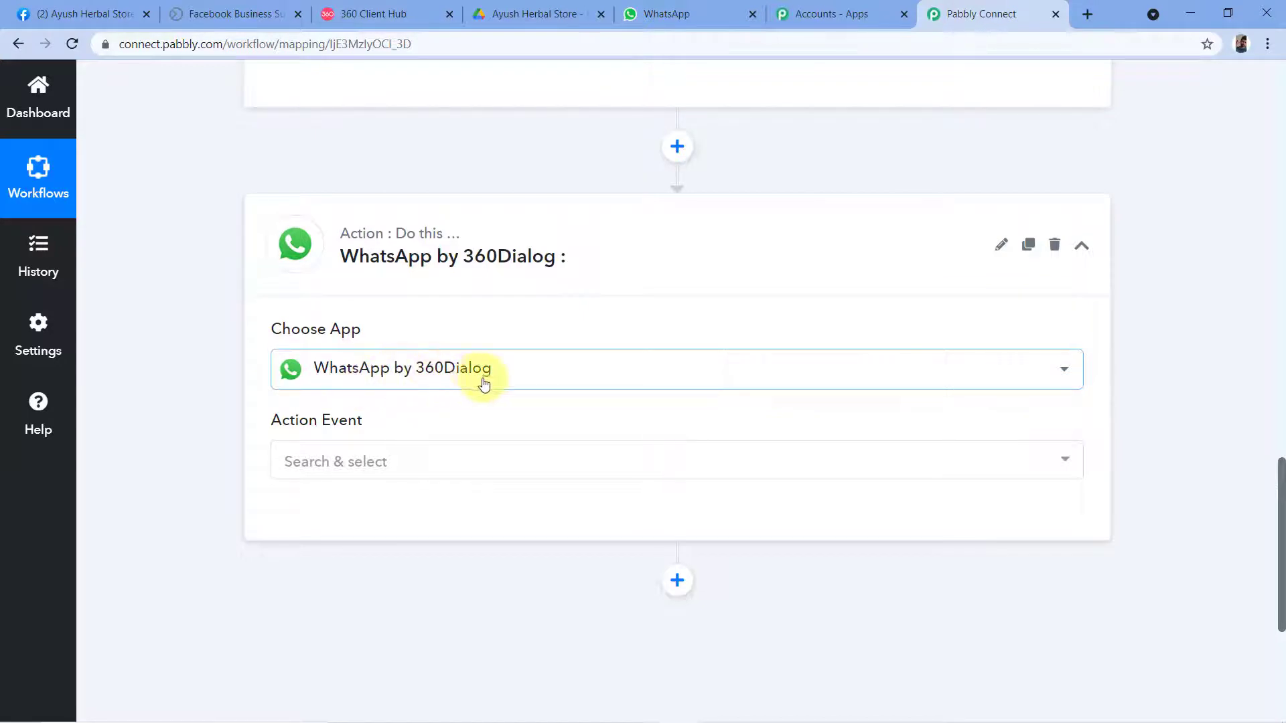
{"action": "left_click", "coordinate": [335, 463]}
{"action": "left_click", "coordinate": [350, 252]}
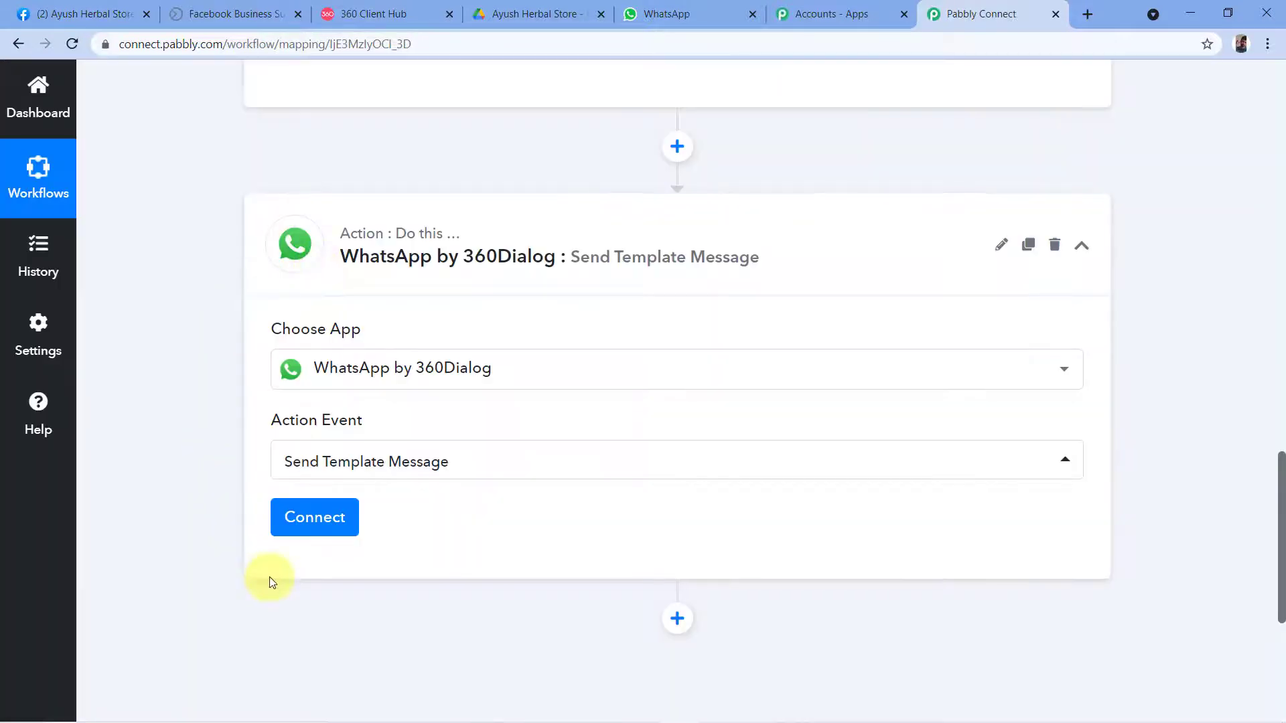
Start a new WhatsApp by 360Dialog connection for the action and bring up its API Key and Domain fields.
{"action": "left_click", "coordinate": [288, 525]}
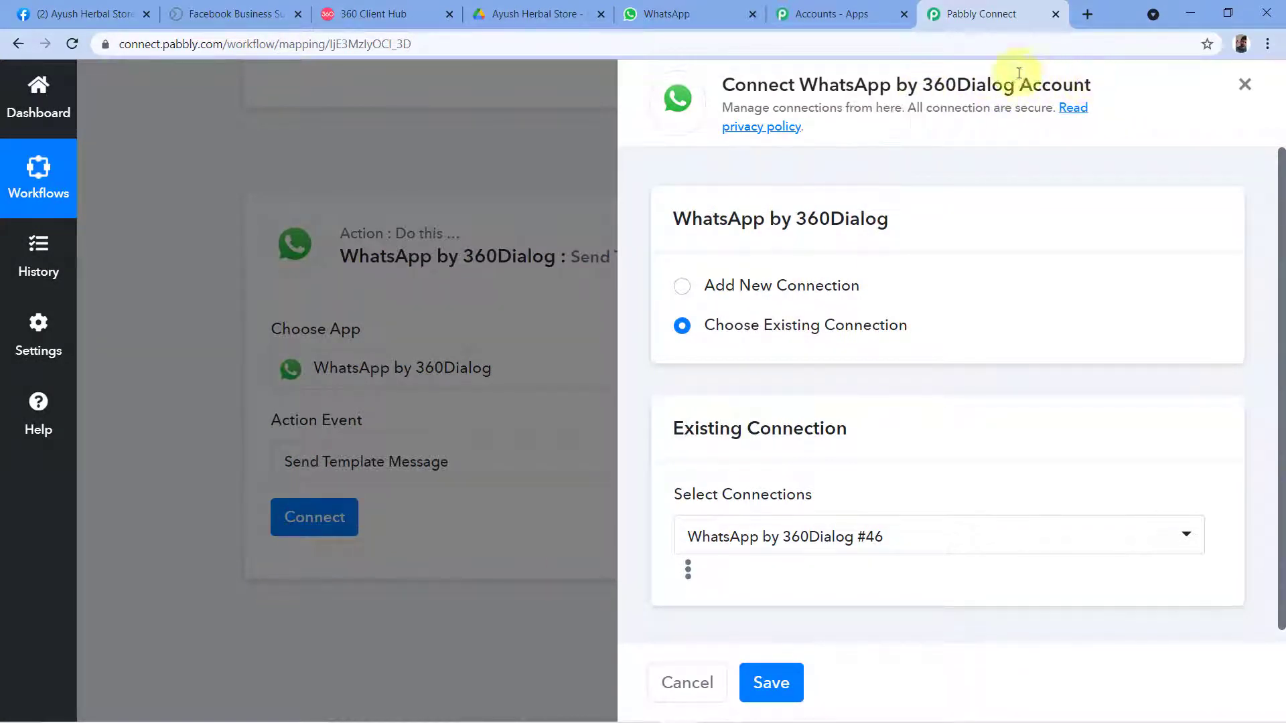
{"action": "left_click", "coordinate": [682, 287]}
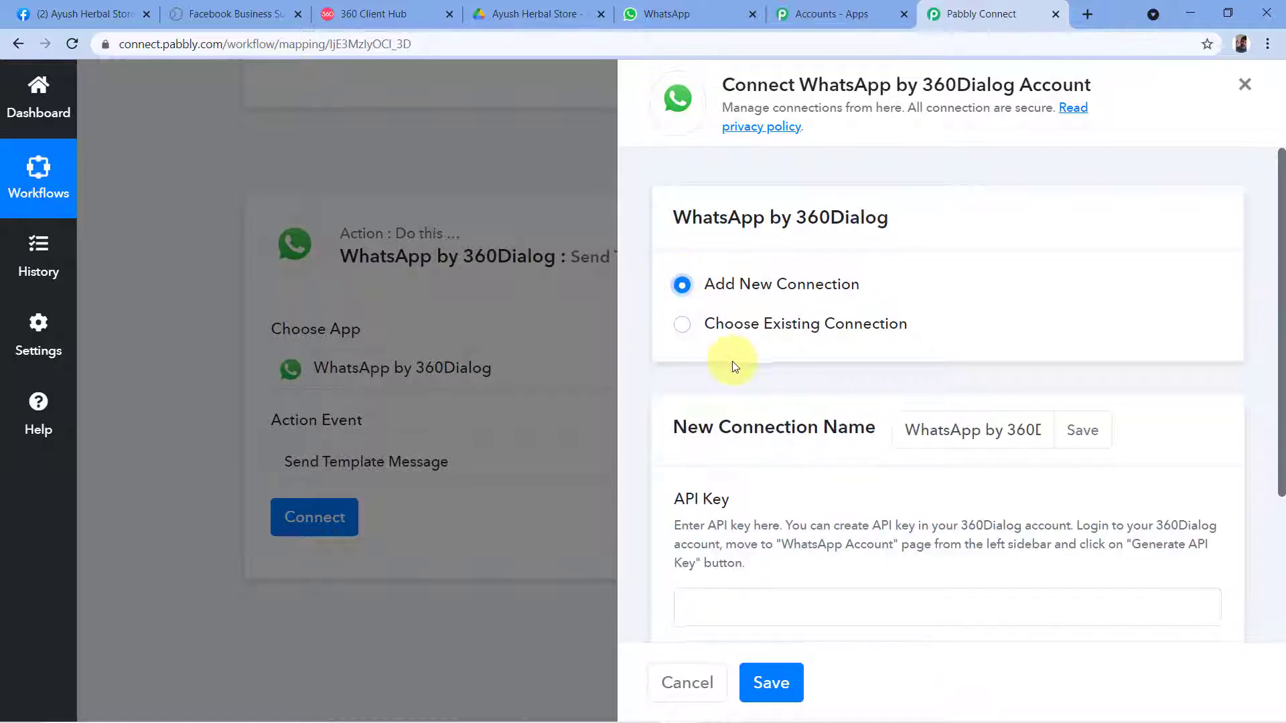
{"action": "scroll", "coordinate": [746, 324], "scroll_direction": "down", "scroll_amount": 3}
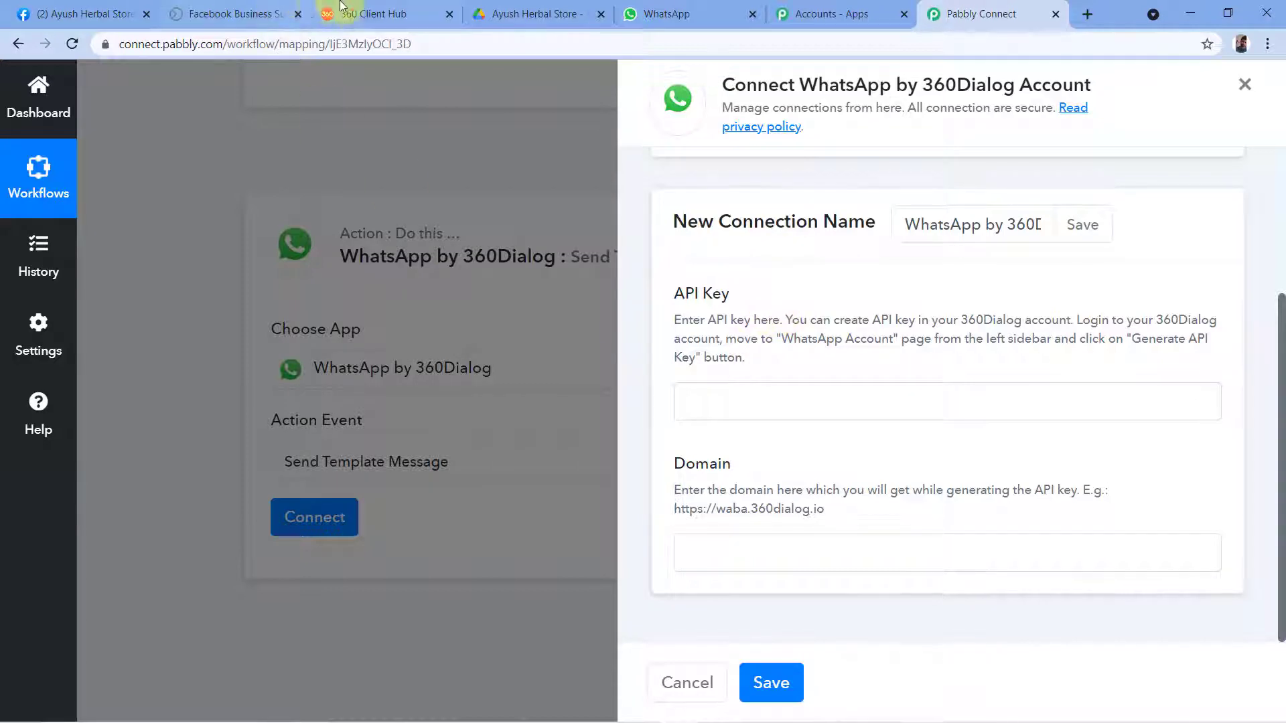
Switch to the 360 Client Hub, view the WhatsApp Accounts page where API keys are generated, and return to Pabbly Connect.
{"action": "left_click", "coordinate": [360, 14]}
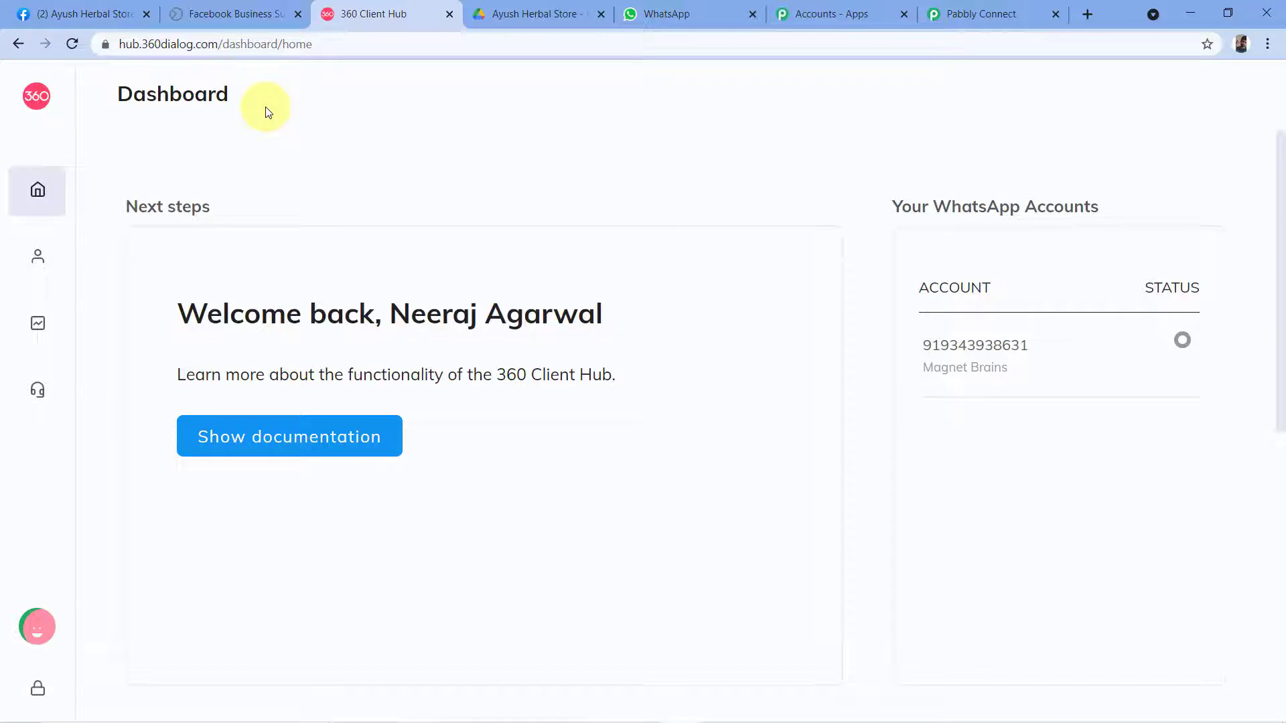
{"action": "mouse_move", "coordinate": [34, 109]}
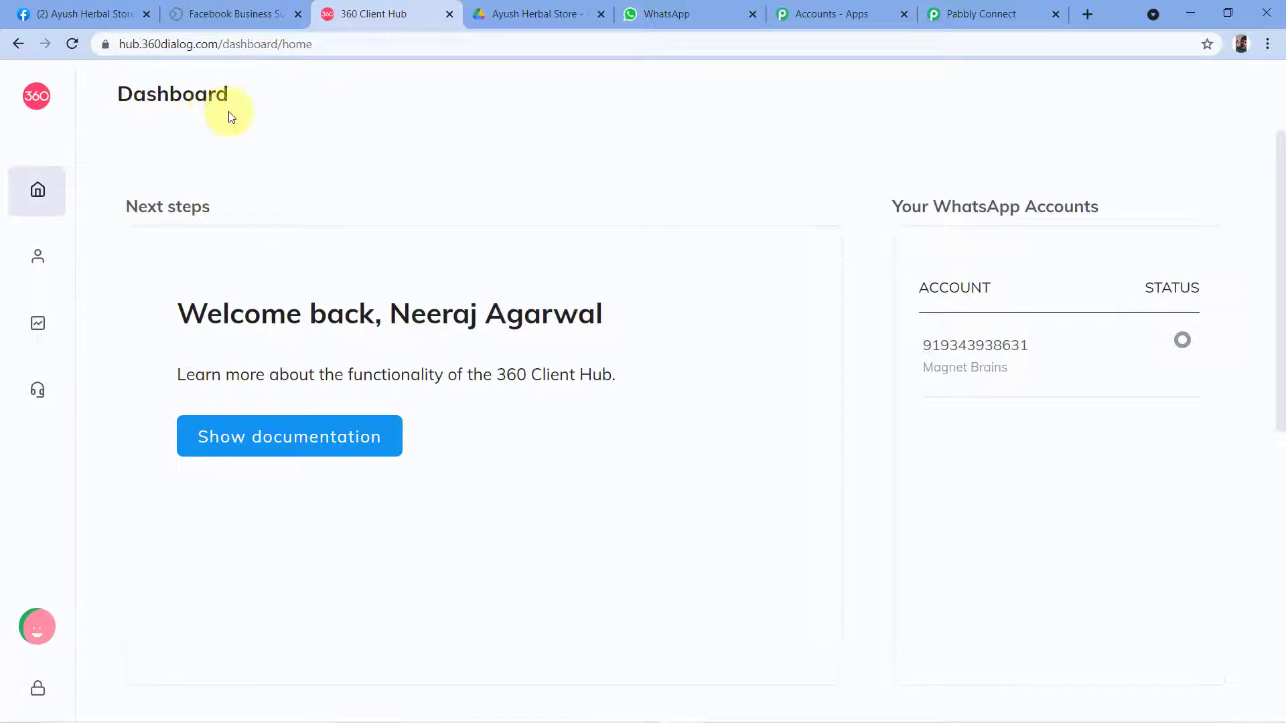
{"action": "mouse_move", "coordinate": [66, 134]}
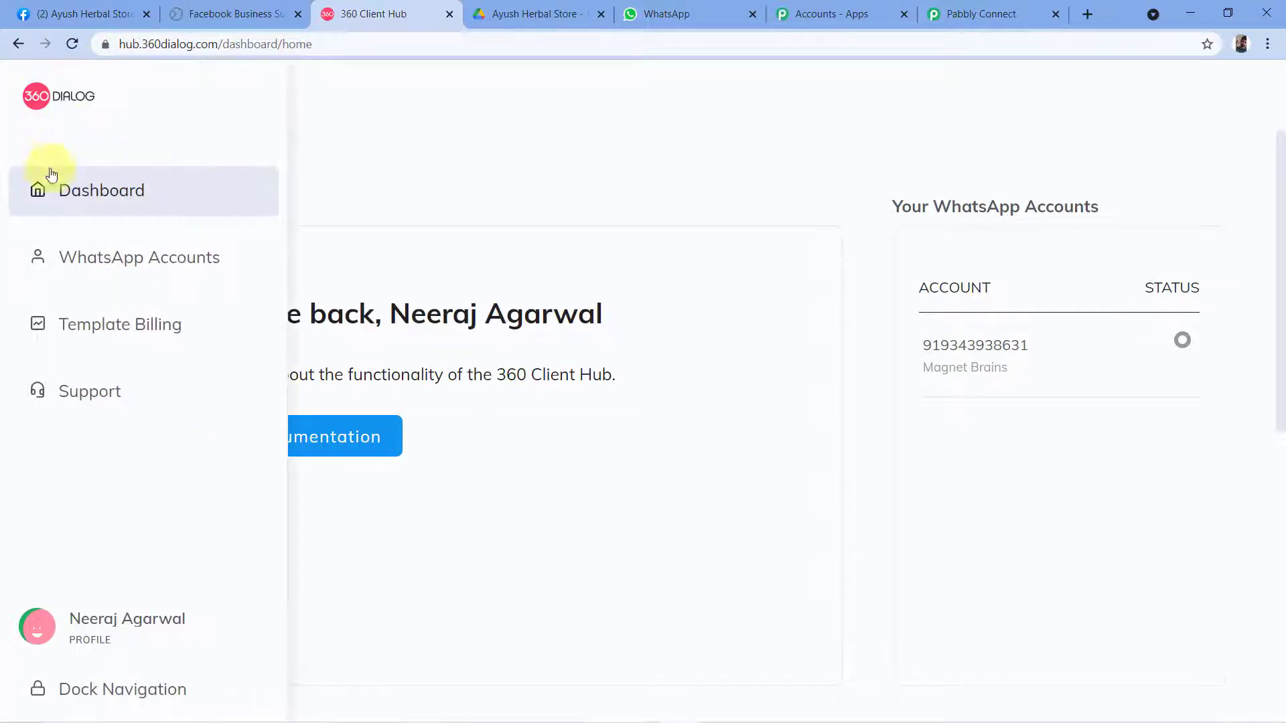
{"action": "left_click", "coordinate": [122, 269]}
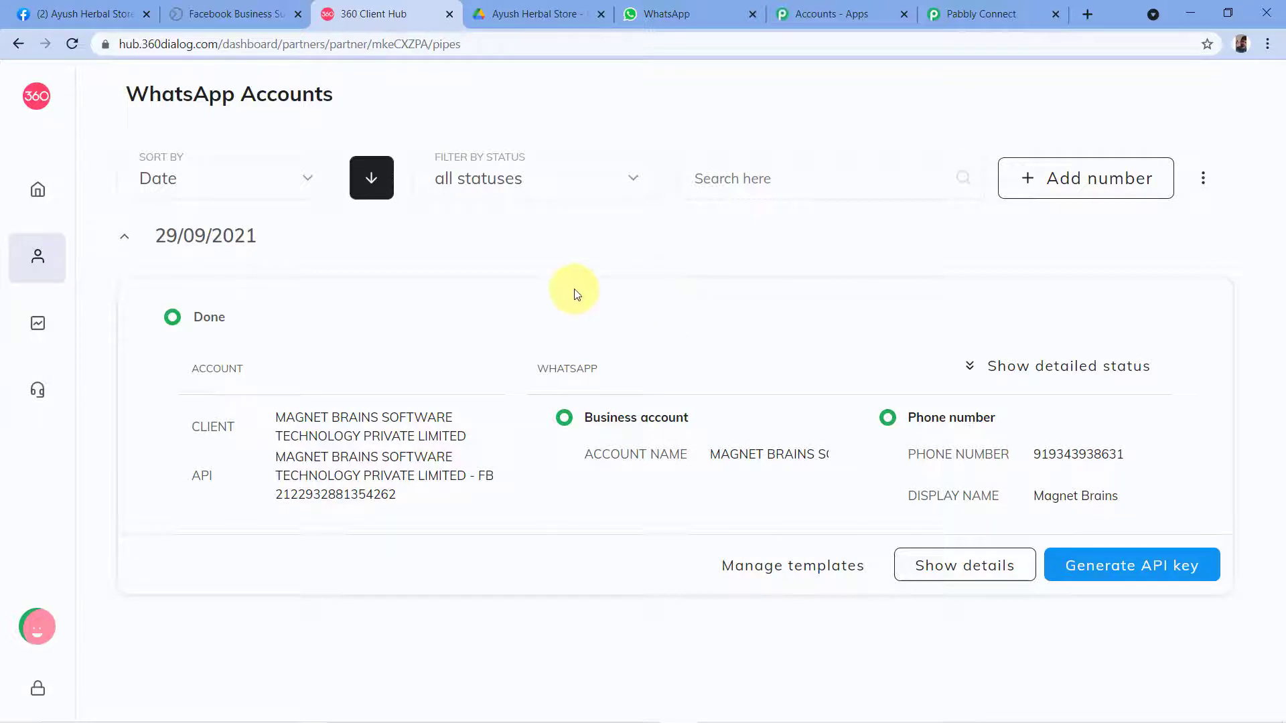
{"action": "left_click", "coordinate": [1018, 9]}
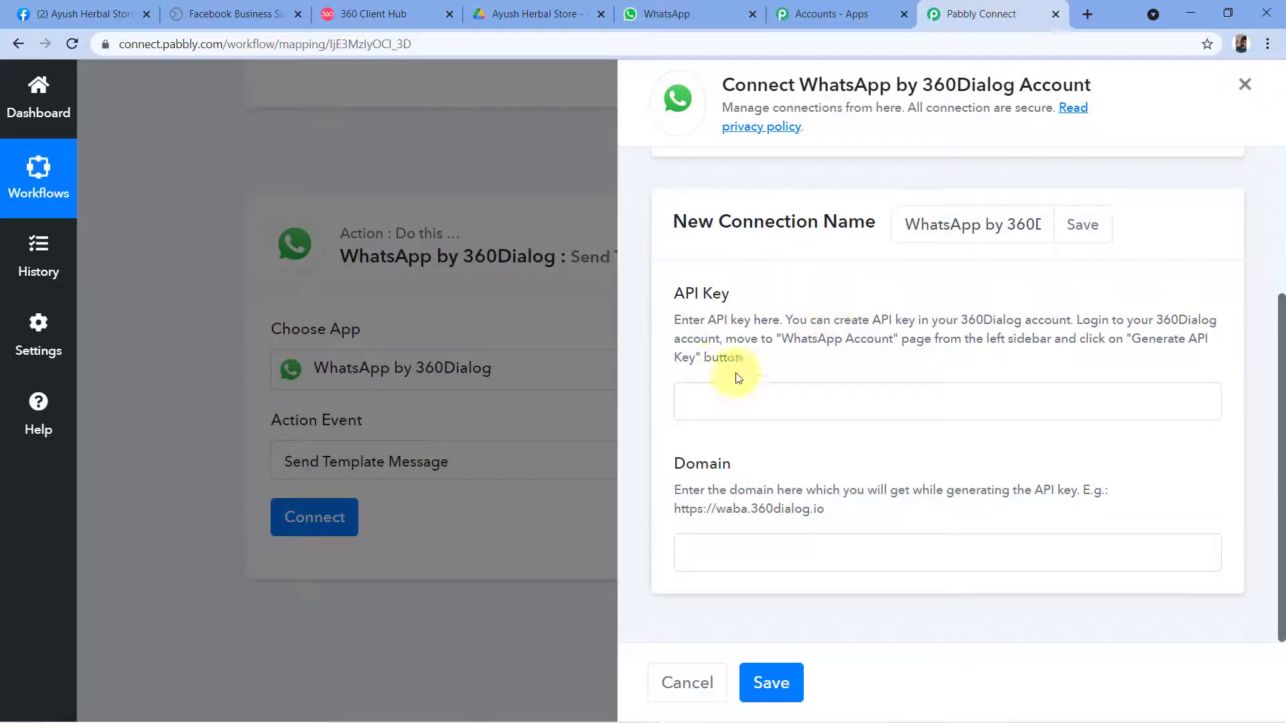
Check the WhatsApp Accounts page in the 360 Client Hub, then return to Pabbly Connect and save the new WhatsApp by 360Dialog connection.
{"action": "left_click", "coordinate": [402, 13]}
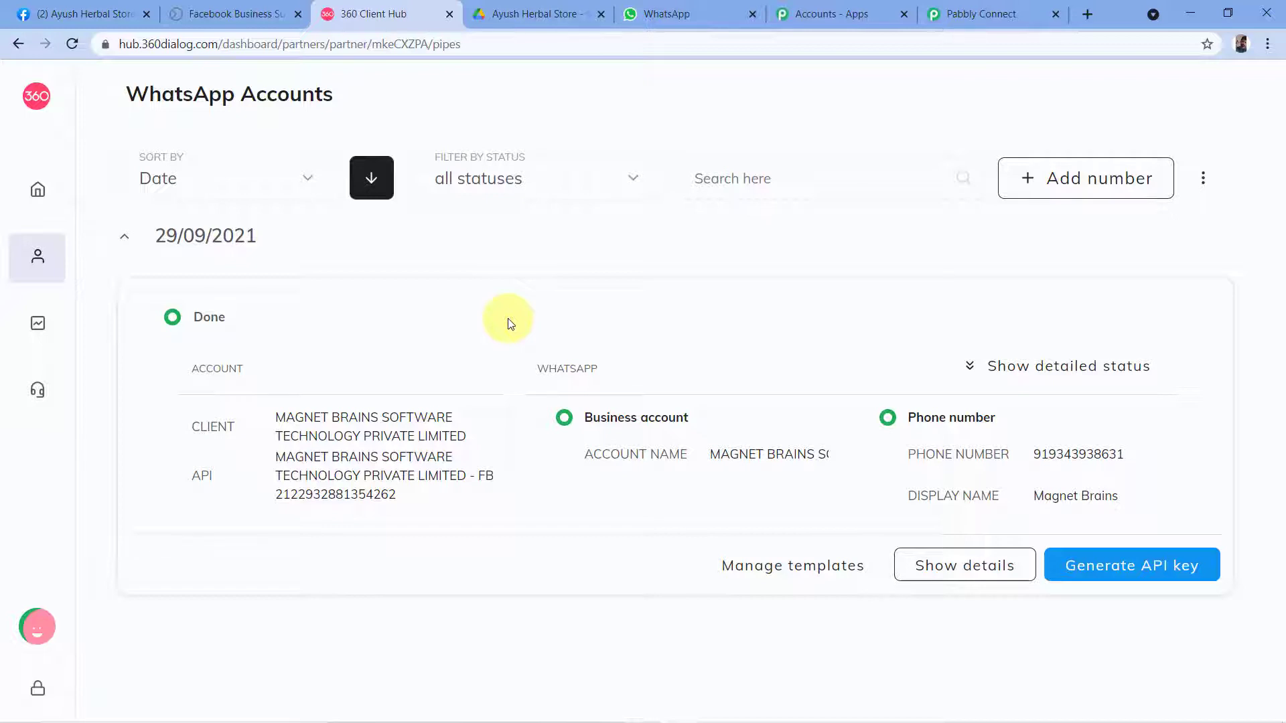
{"action": "left_click", "coordinate": [979, 14]}
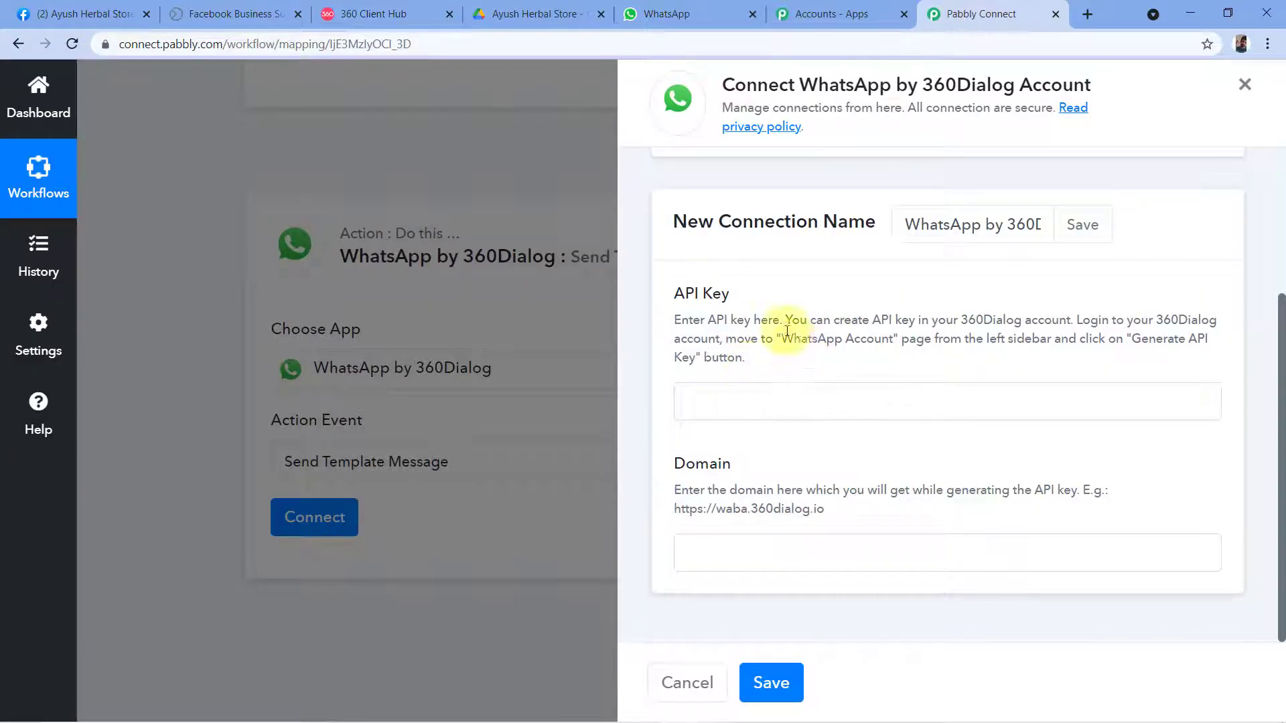
{"action": "left_click", "coordinate": [787, 676]}
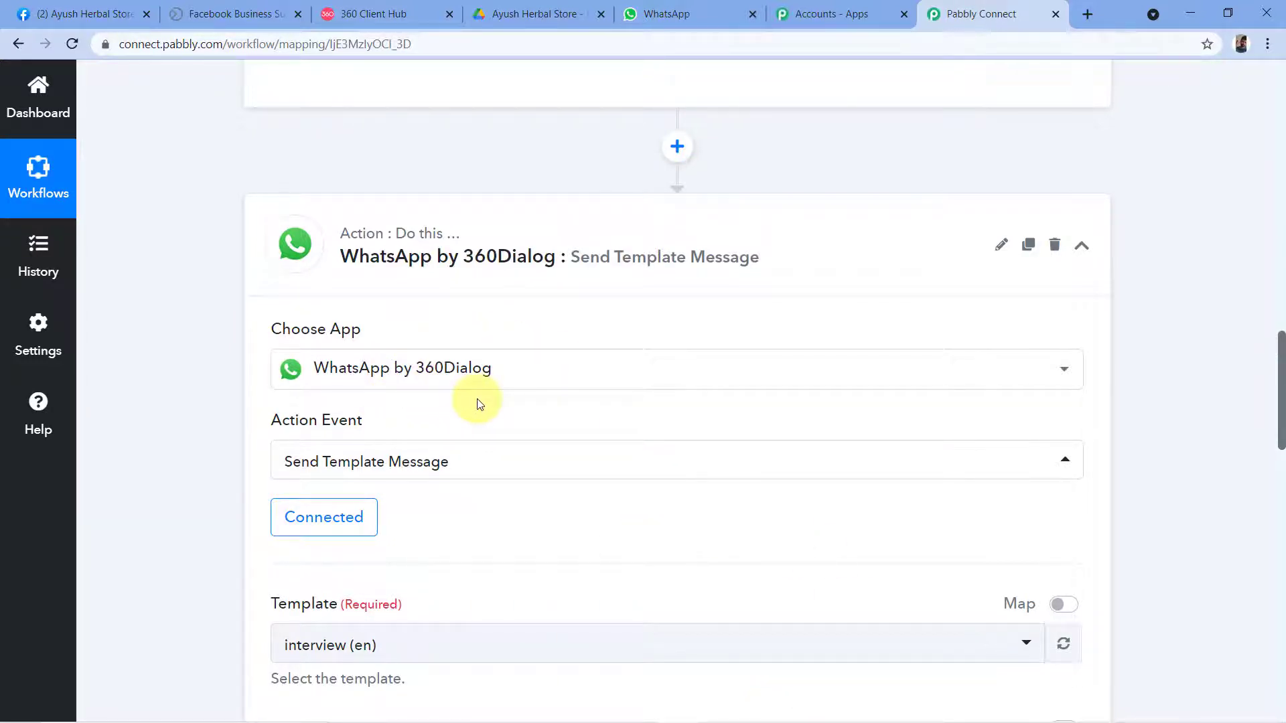
{"action": "scroll", "coordinate": [468, 382], "scroll_direction": "down", "scroll_amount": 4}
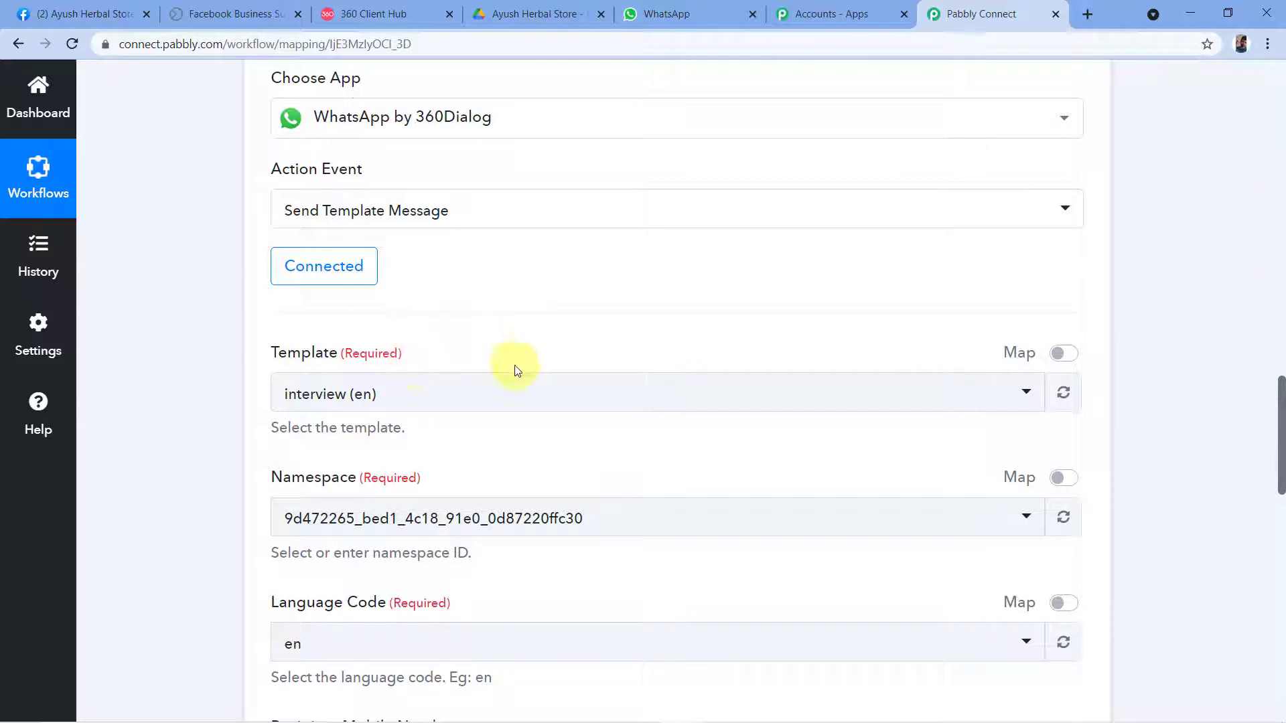
Switch to the 360 Client Hub, open the WhatsApp account's template management and look through the existing message templates.
{"action": "left_click", "coordinate": [374, 14]}
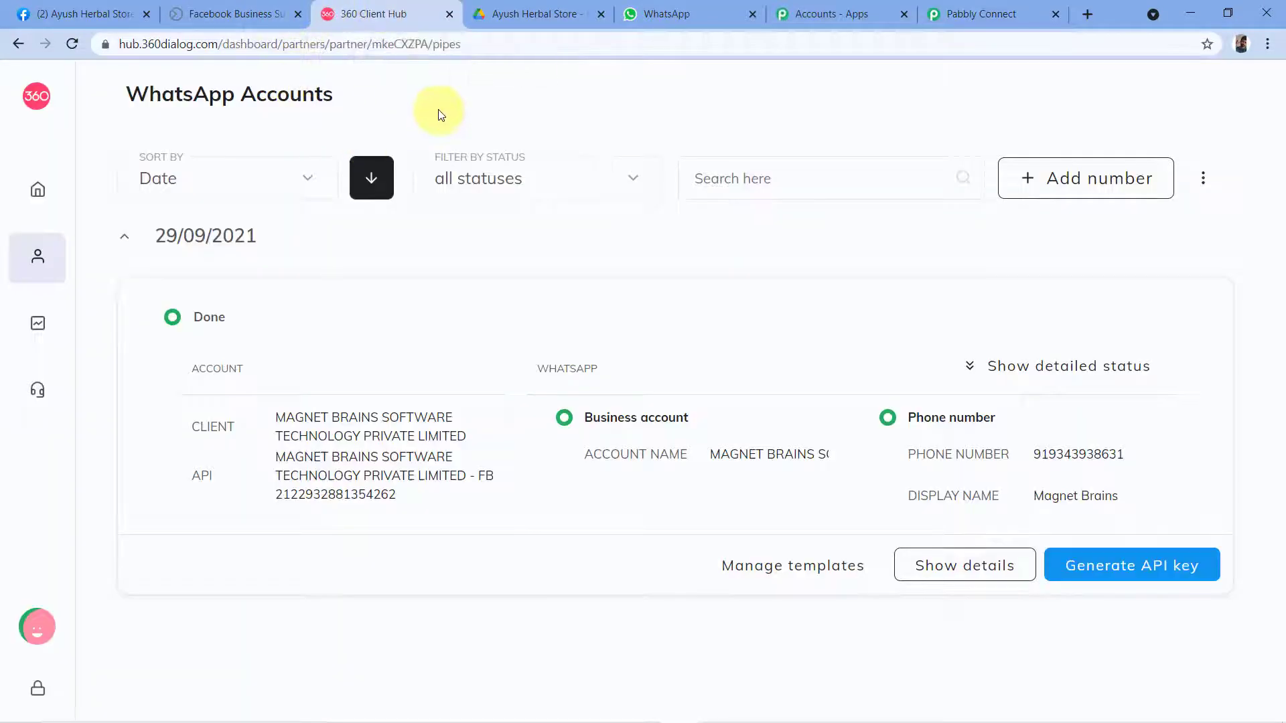
{"action": "left_click", "coordinate": [769, 577]}
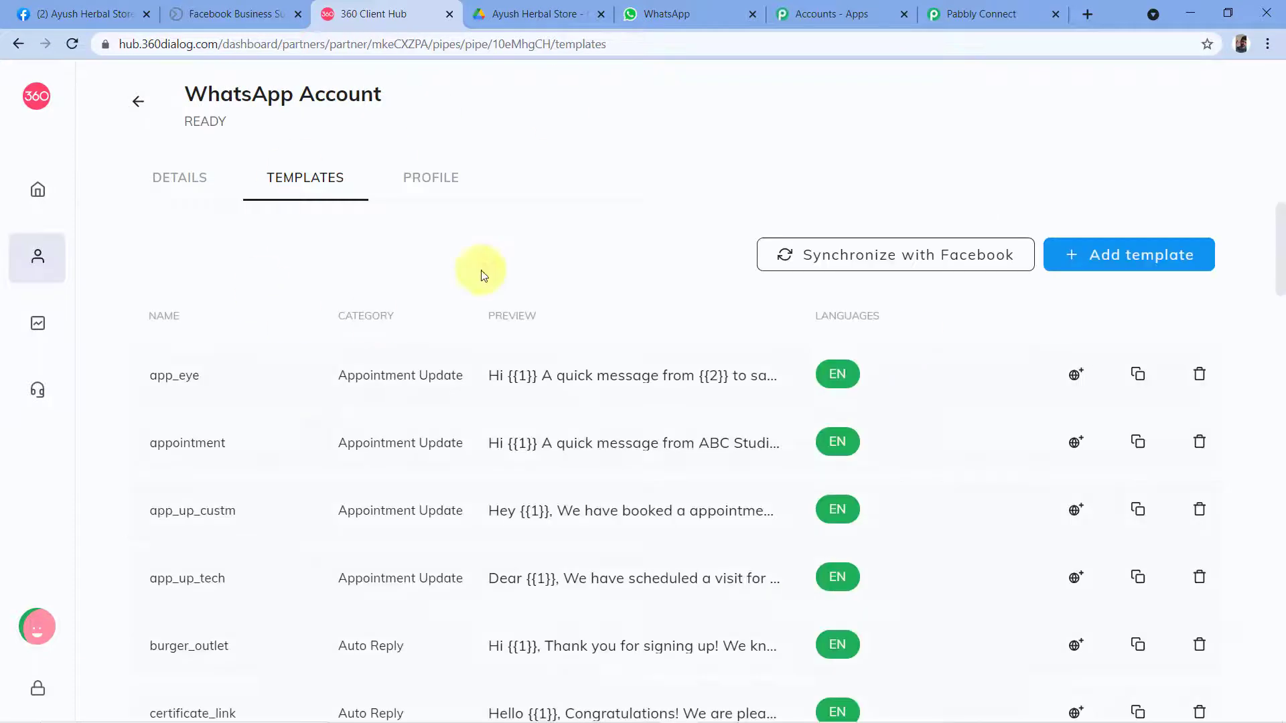
{"action": "scroll", "coordinate": [496, 254], "scroll_direction": "down", "scroll_amount": 3}
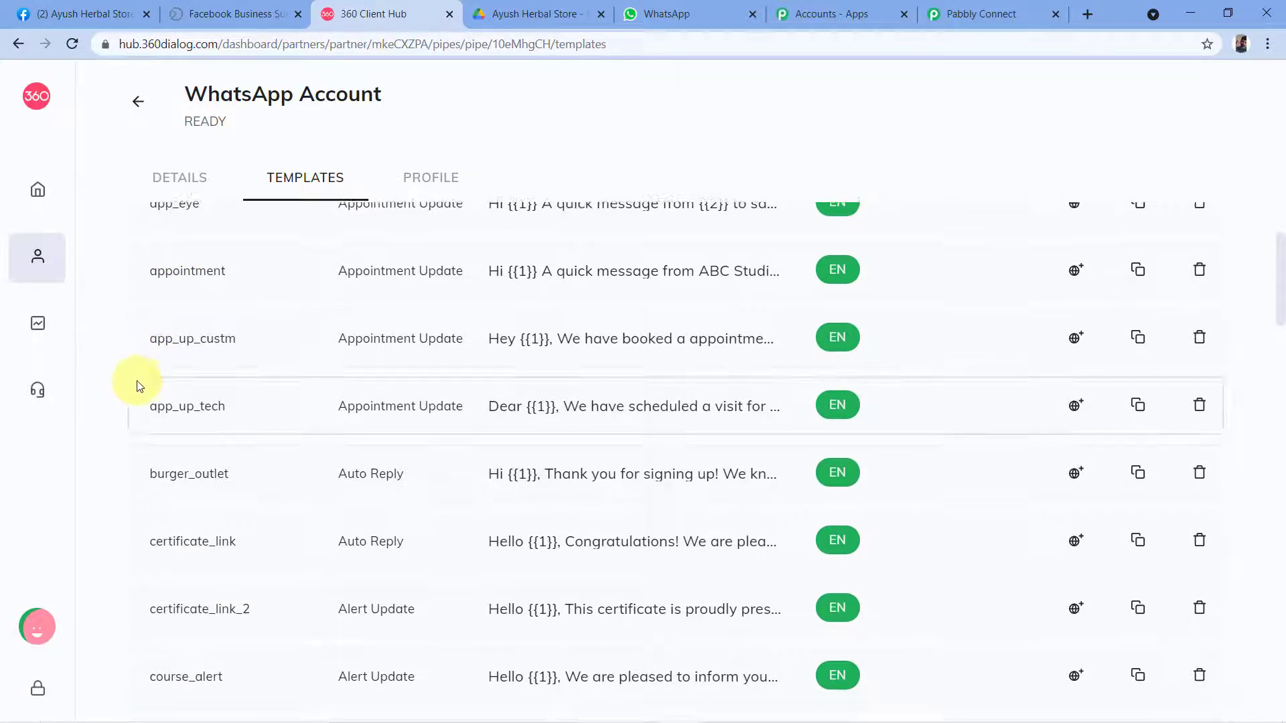
{"action": "scroll", "coordinate": [137, 385], "scroll_direction": "down", "scroll_amount": 2}
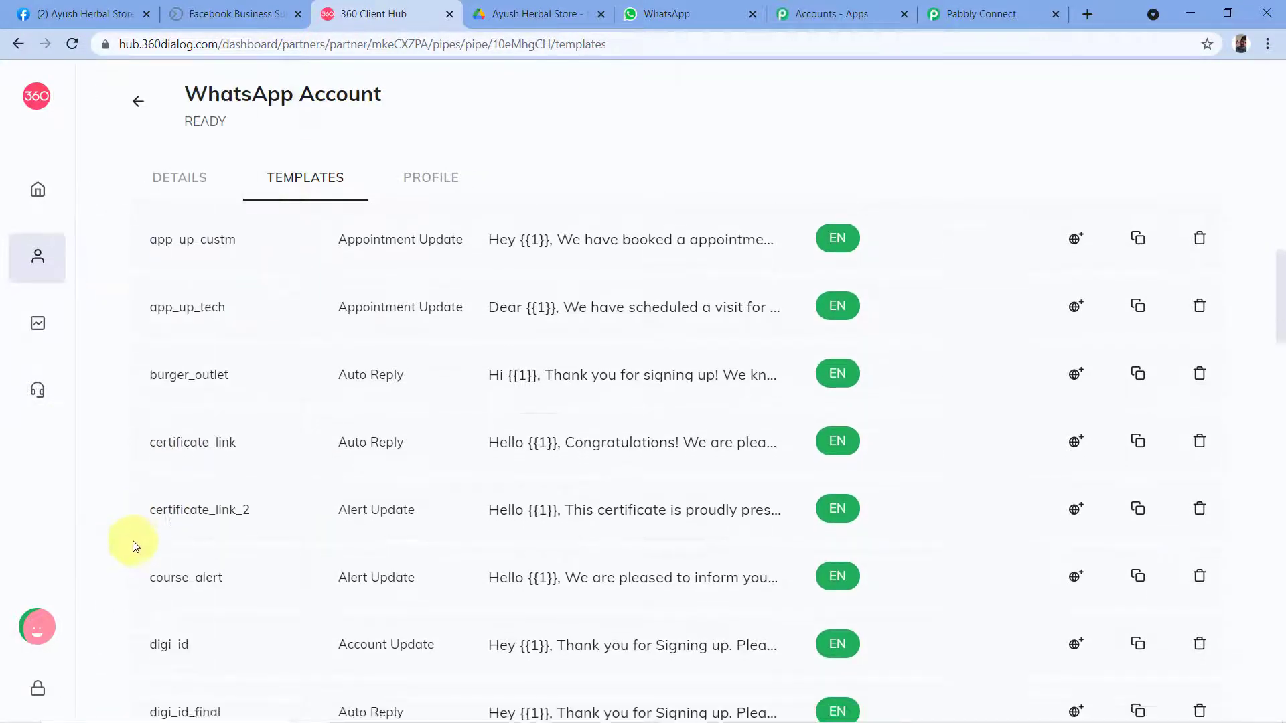
{"action": "scroll", "coordinate": [133, 540], "scroll_direction": "down", "scroll_amount": 3}
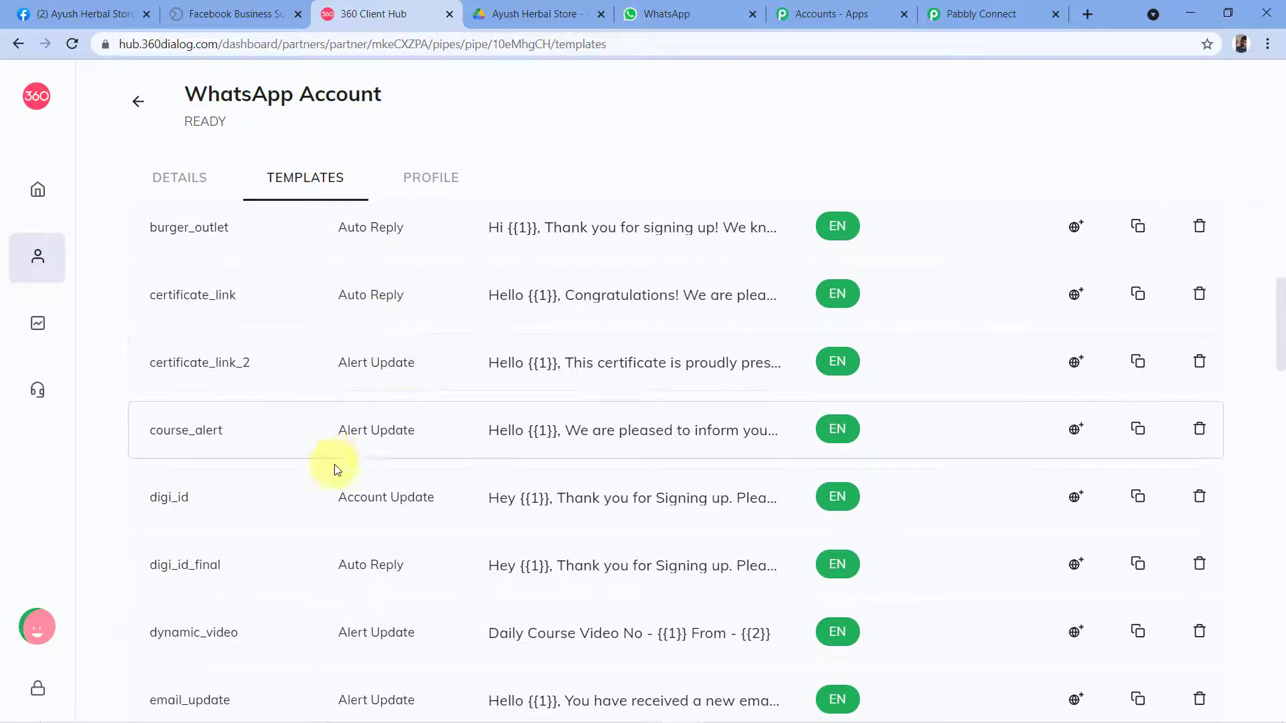
Return to Pabbly Connect and browse the templates offered for the Send Template Message action.
{"action": "left_click", "coordinate": [977, 13]}
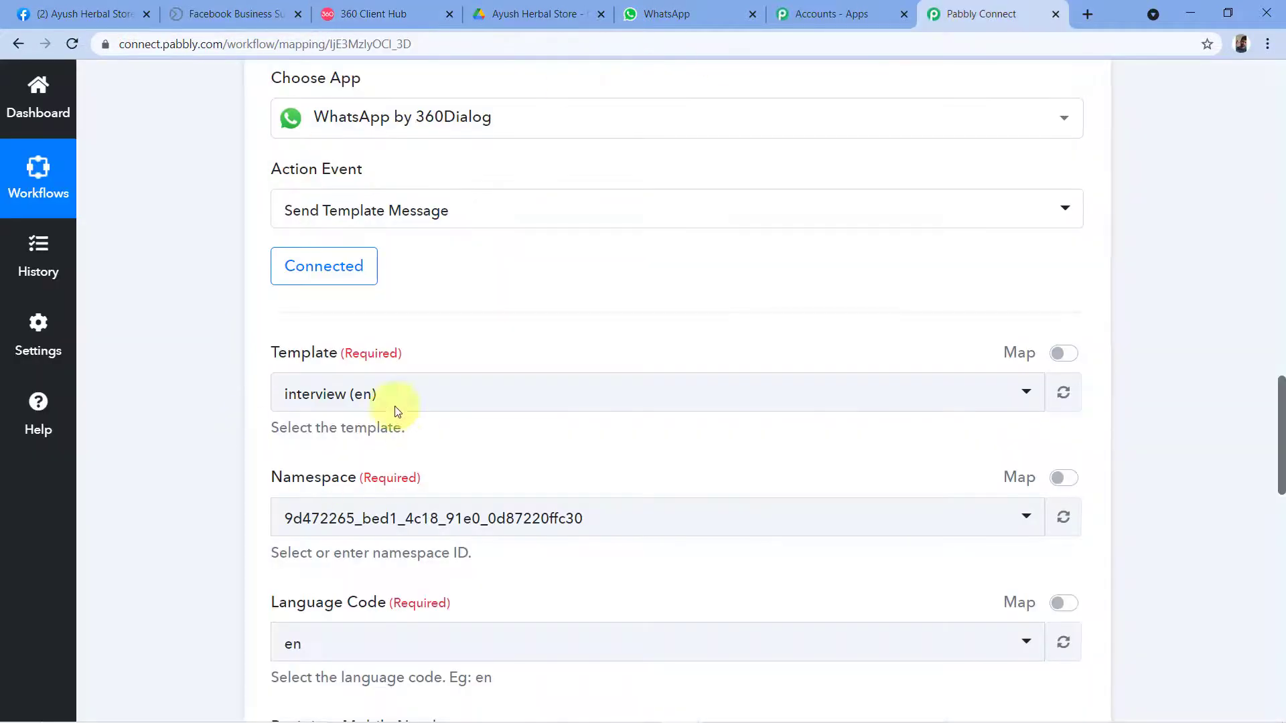
{"action": "left_click", "coordinate": [453, 385]}
{"action": "scroll", "coordinate": [467, 482], "scroll_direction": "down", "scroll_amount": 2}
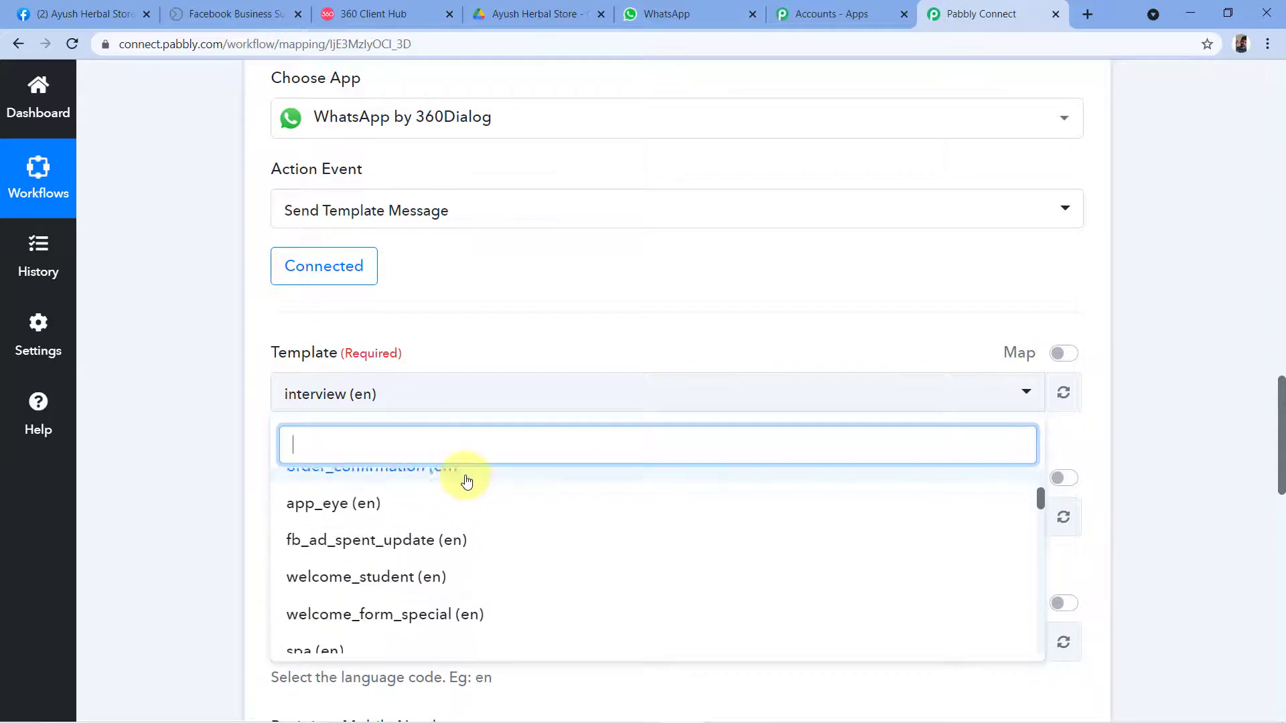
{"action": "scroll", "coordinate": [462, 482], "scroll_direction": "down", "scroll_amount": 4}
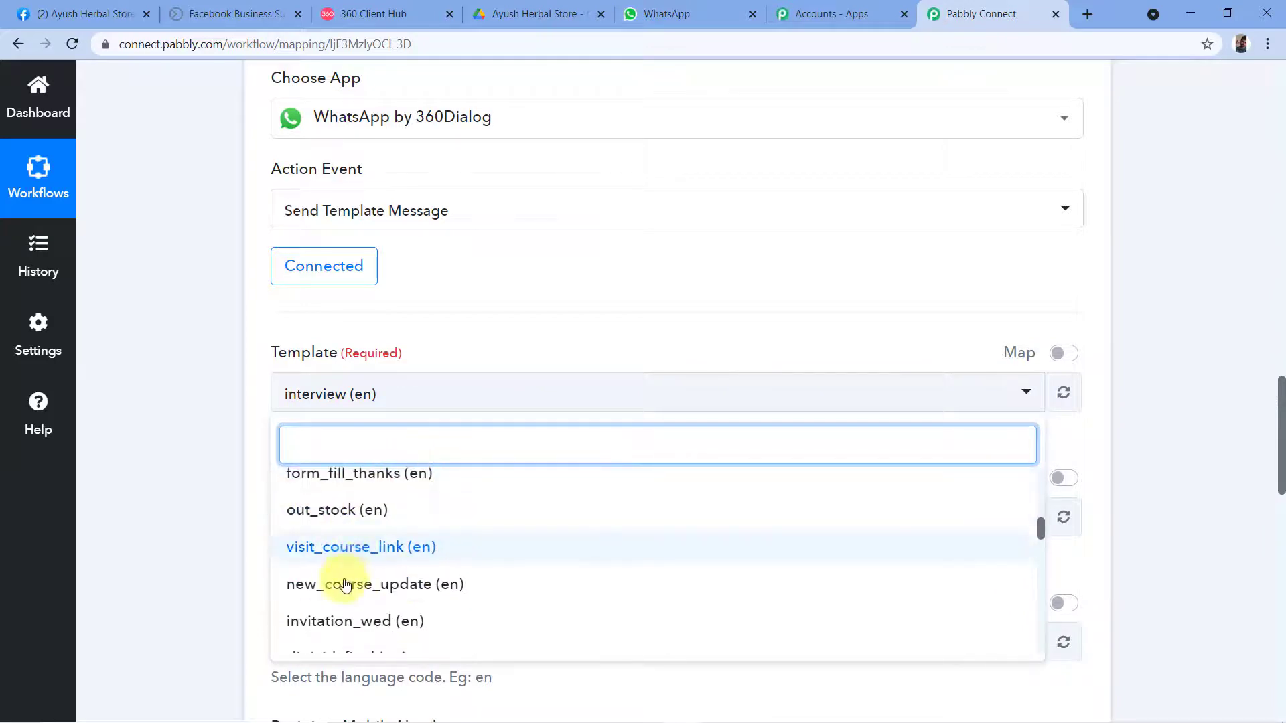
In the 360 Client Hub, open a blank new template, view its language and template type options, and close it without submitting.
{"action": "left_click", "coordinate": [373, 14]}
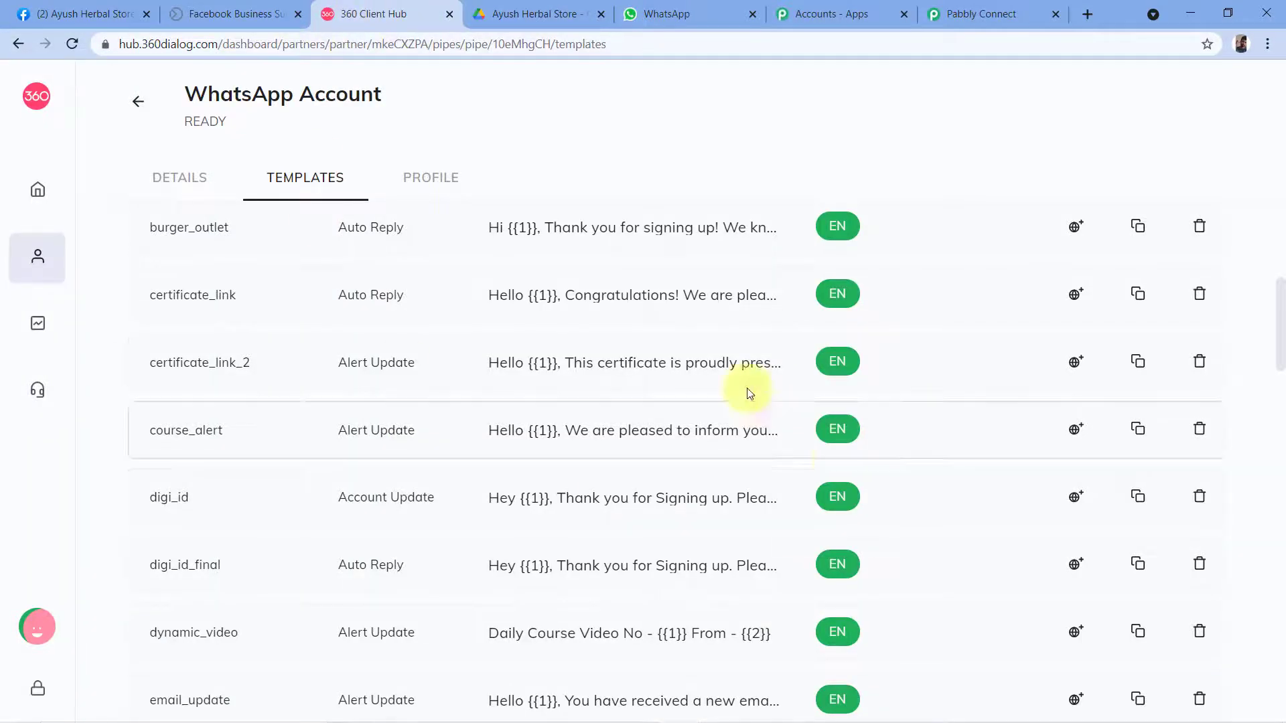
{"action": "scroll", "coordinate": [749, 393], "scroll_direction": "up", "scroll_amount": 6}
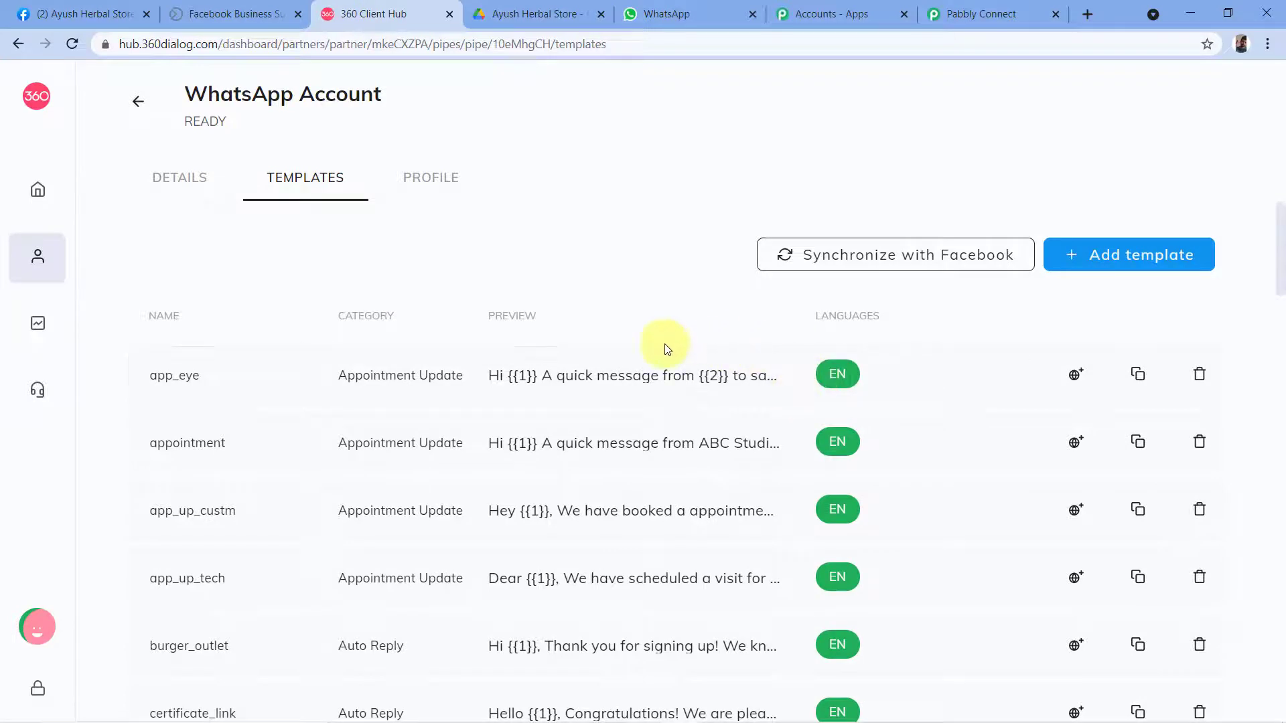
{"action": "left_click", "coordinate": [1101, 260]}
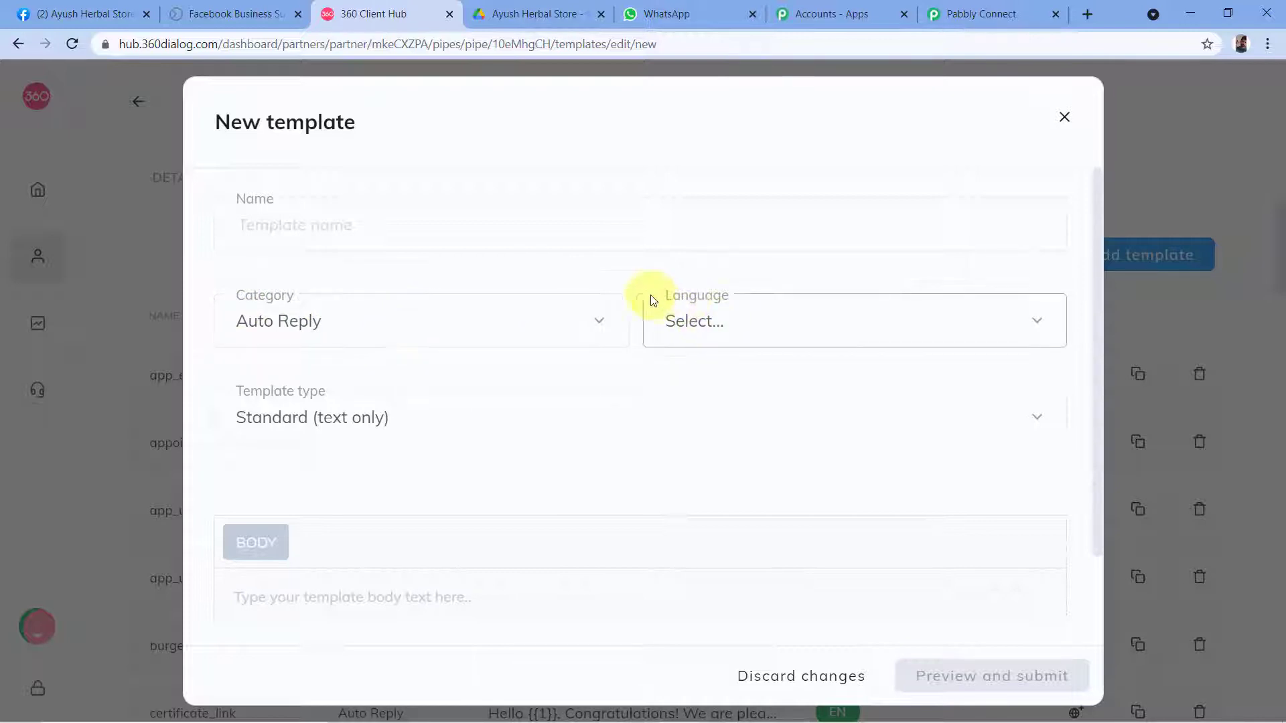
{"action": "left_click", "coordinate": [582, 331]}
{"action": "left_click", "coordinate": [754, 312]}
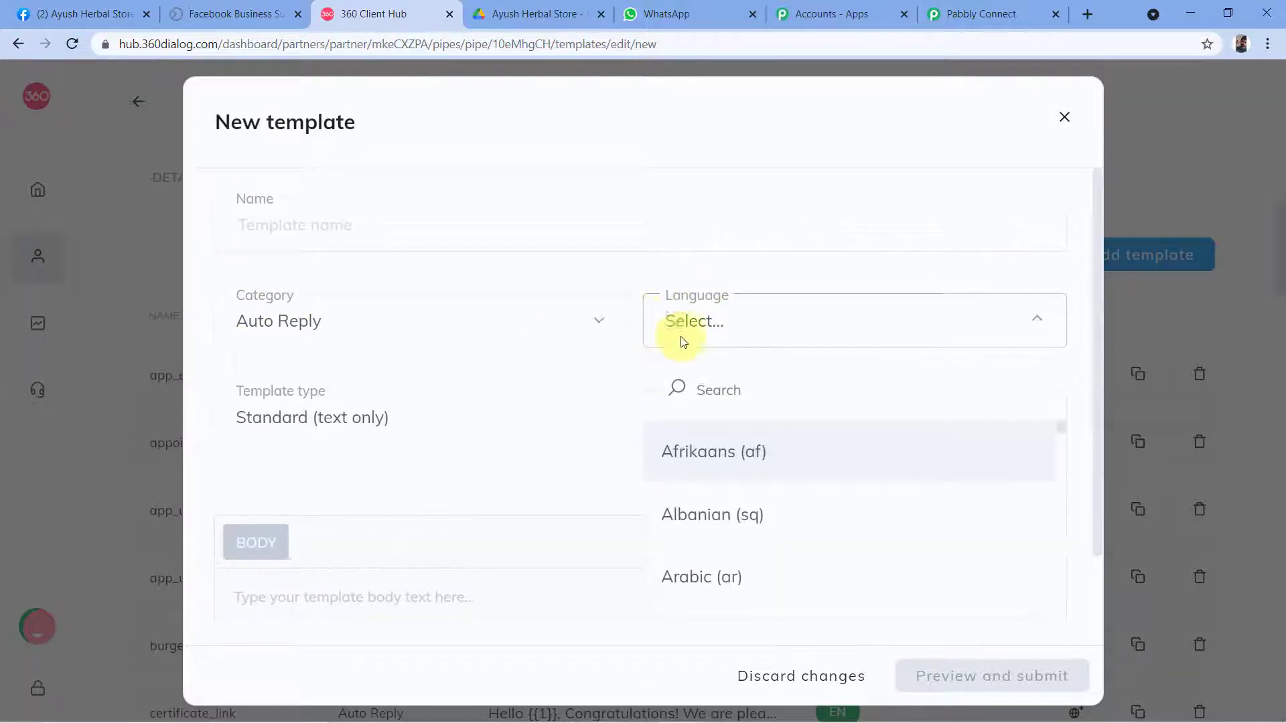
{"action": "left_click", "coordinate": [640, 278]}
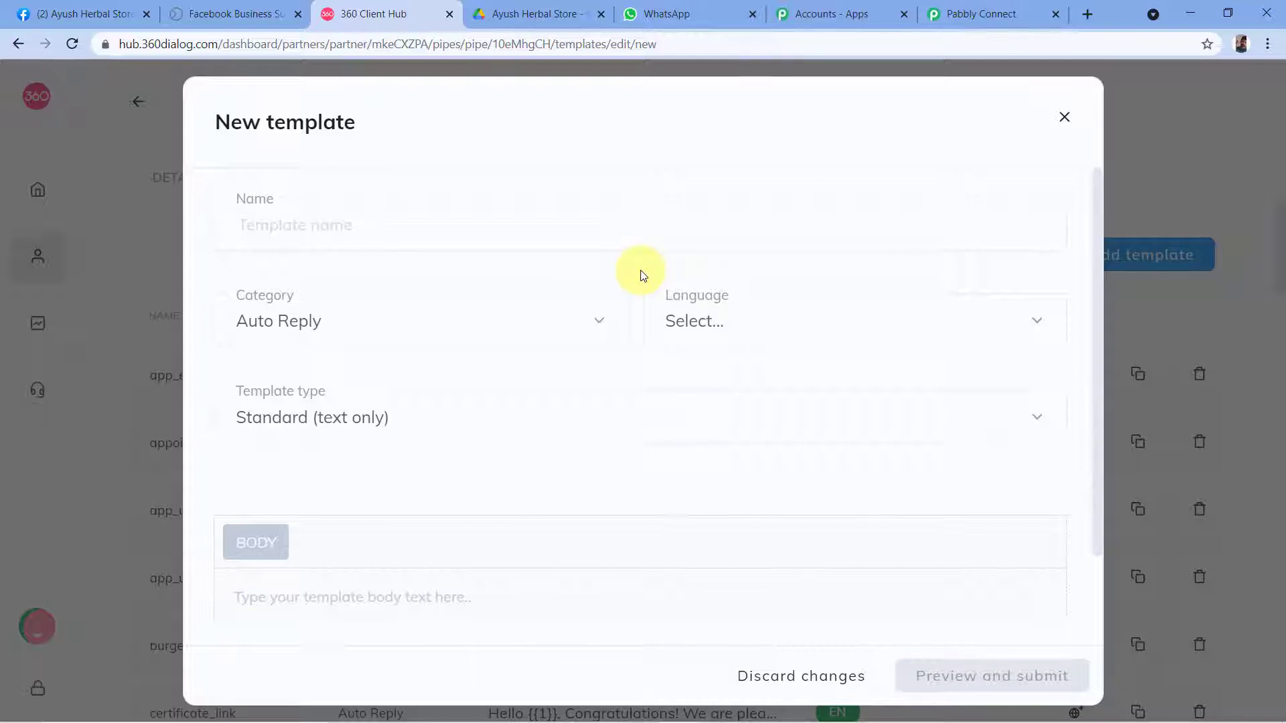
{"action": "scroll", "coordinate": [640, 273], "scroll_direction": "down", "scroll_amount": 1}
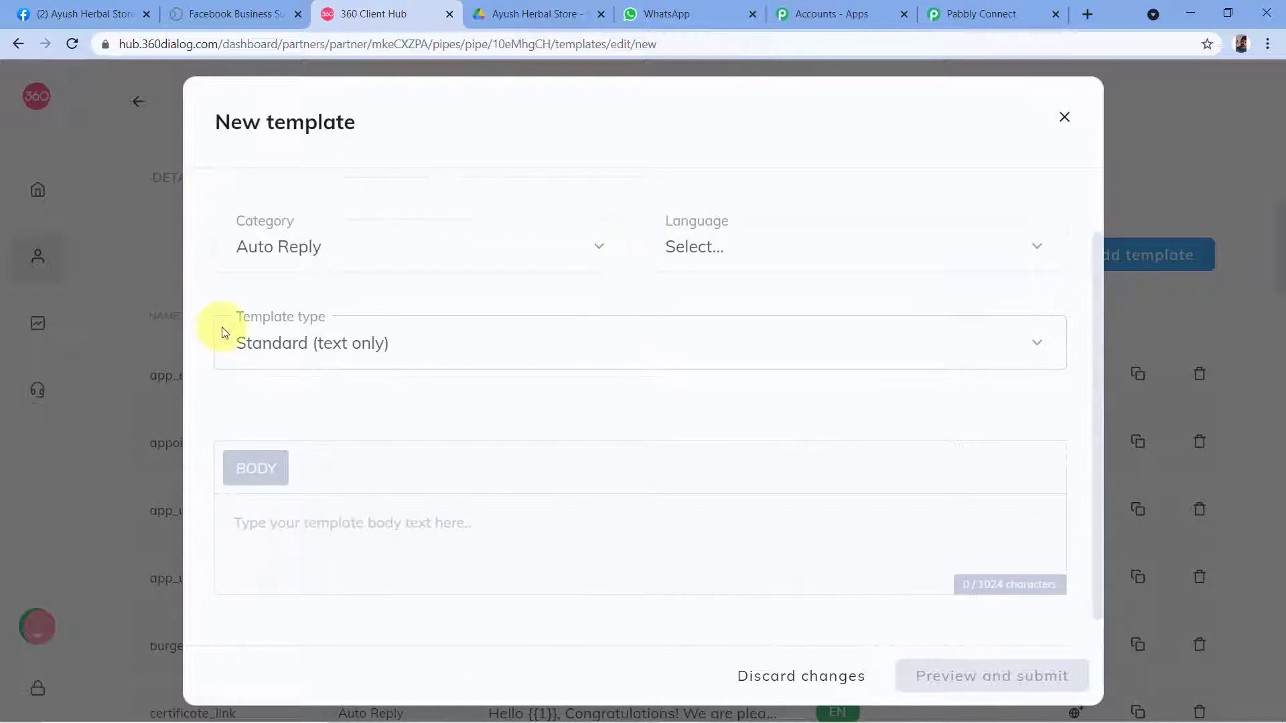
{"action": "left_click", "coordinate": [408, 333]}
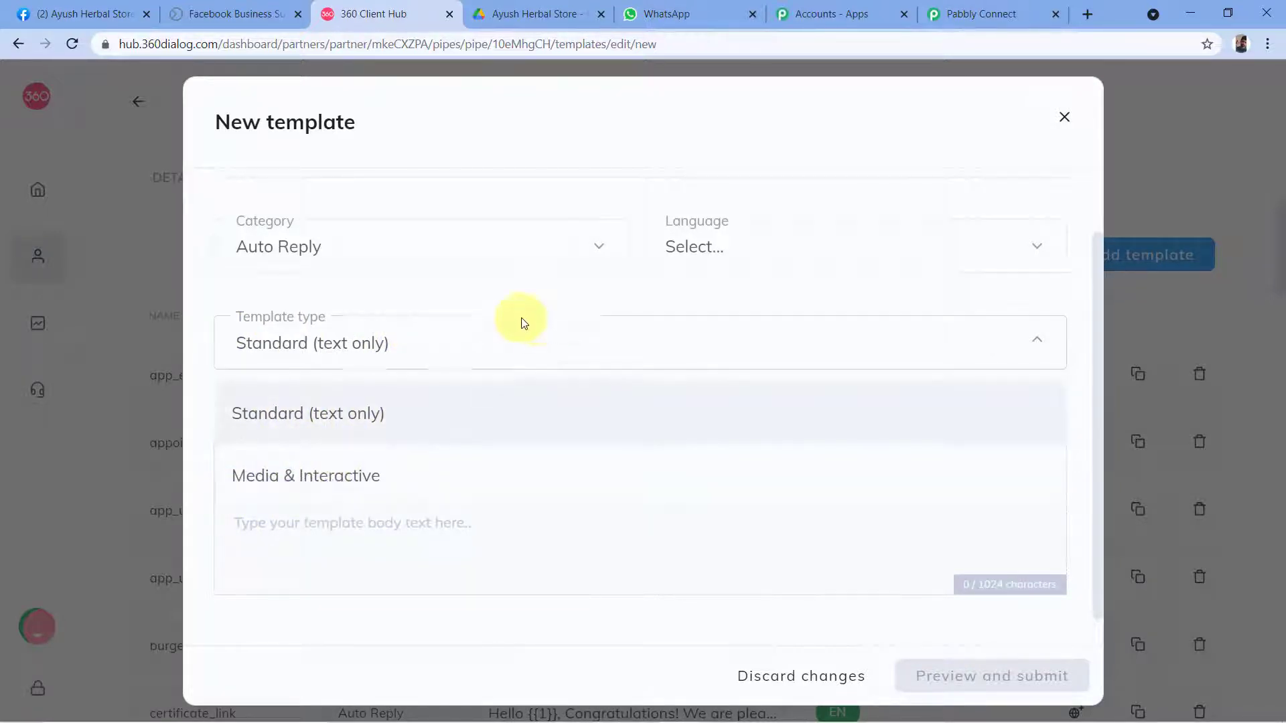
{"action": "left_click", "coordinate": [491, 293]}
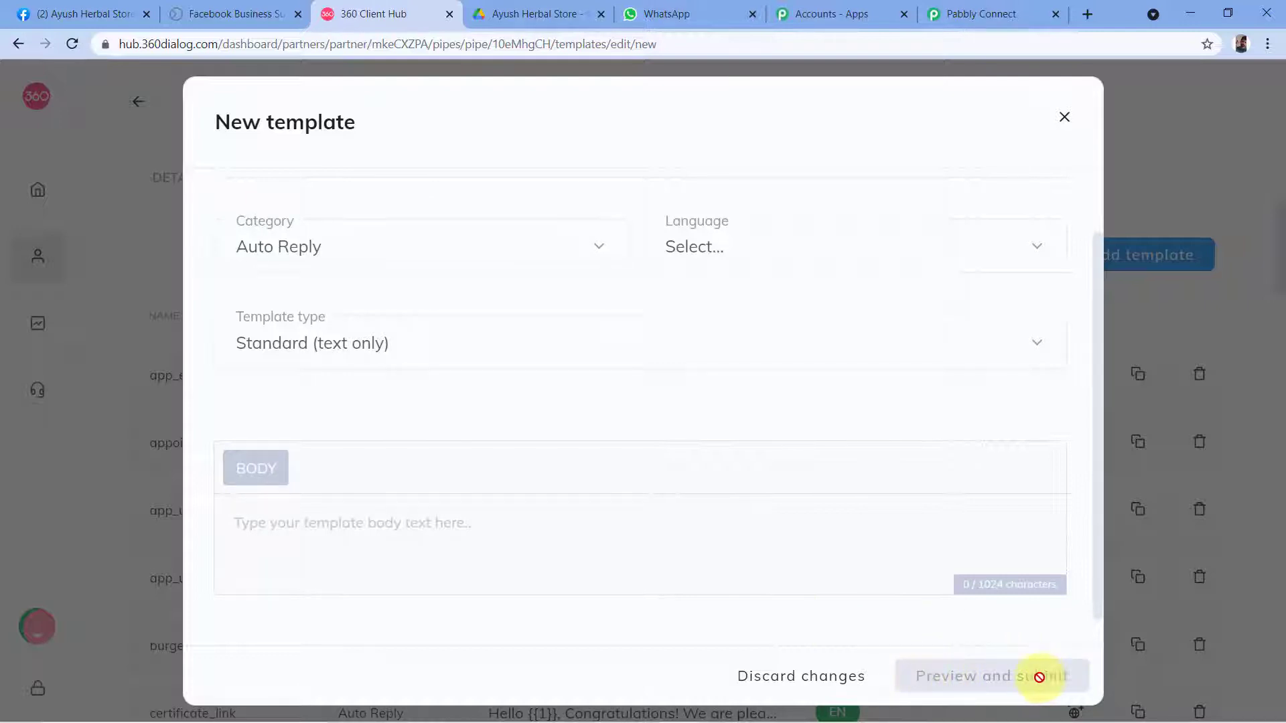
{"action": "left_click", "coordinate": [1064, 117]}
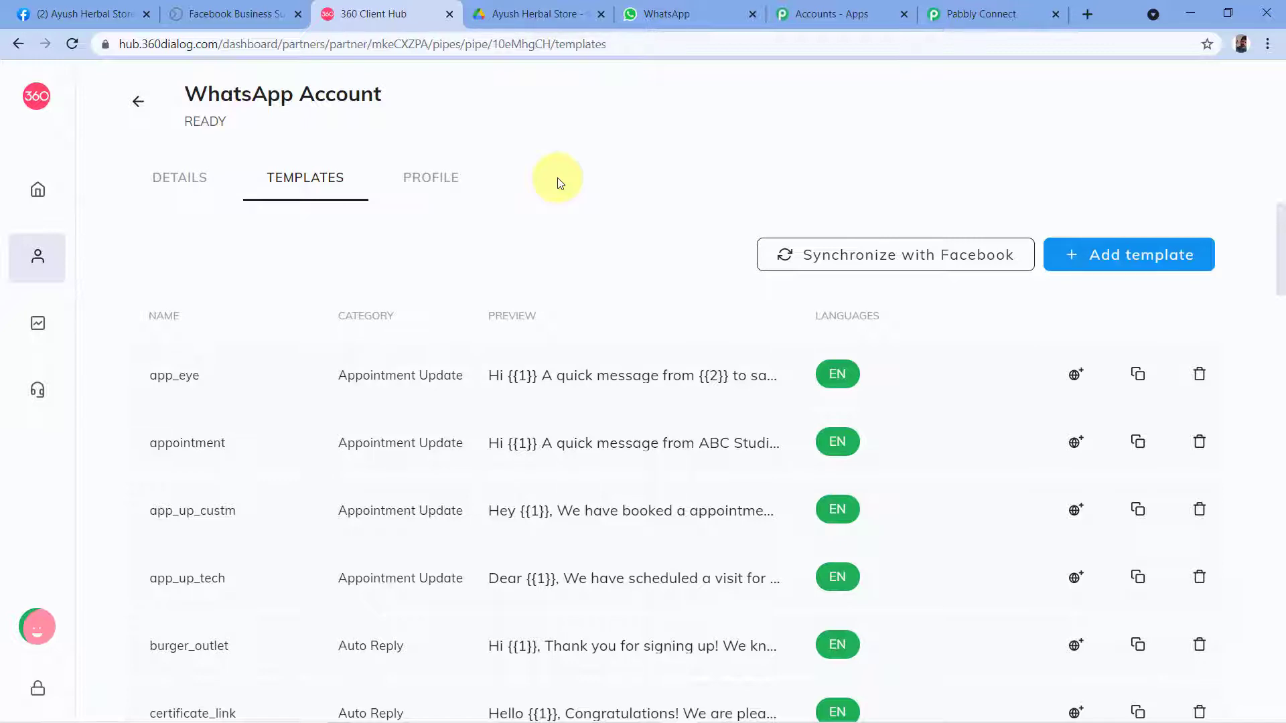
Find the send_brochure_final template in the WhatsApp account's template list and open its preview.
{"action": "mouse_move", "coordinate": [854, 386]}
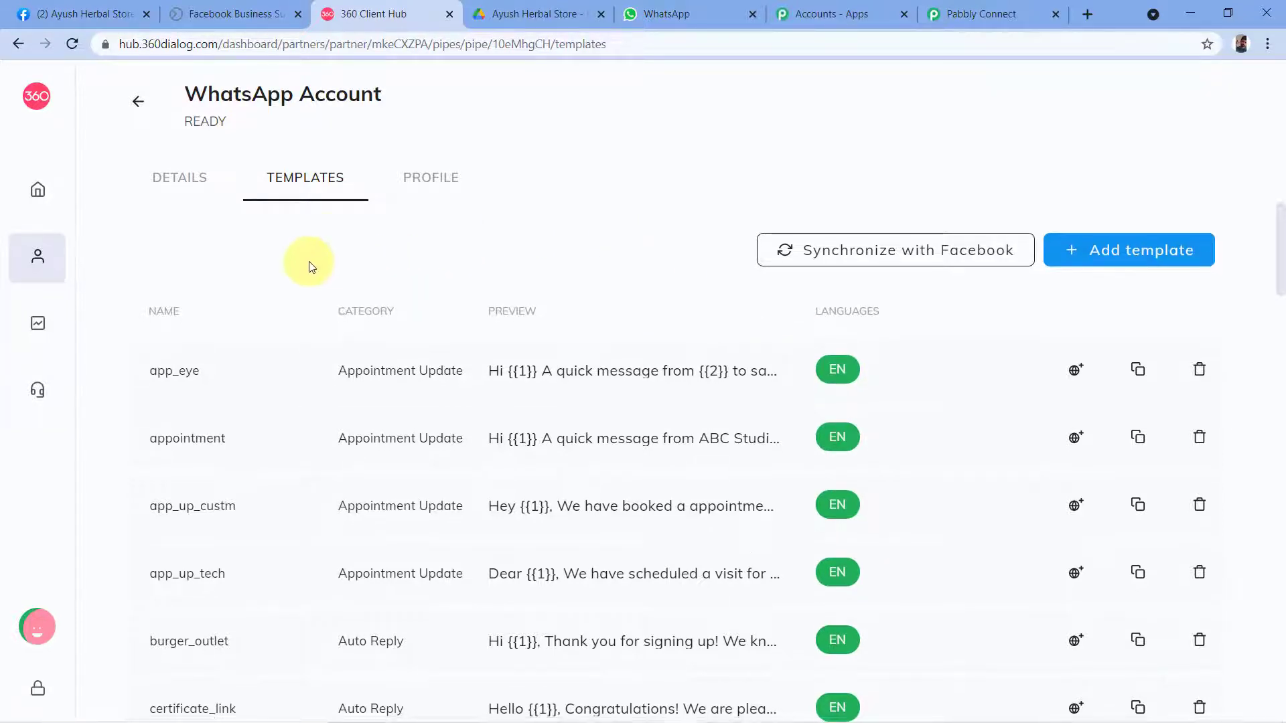
{"action": "scroll", "coordinate": [322, 244], "scroll_direction": "down", "scroll_amount": 10}
{"action": "scroll", "coordinate": [354, 233], "scroll_direction": "down", "scroll_amount": 9}
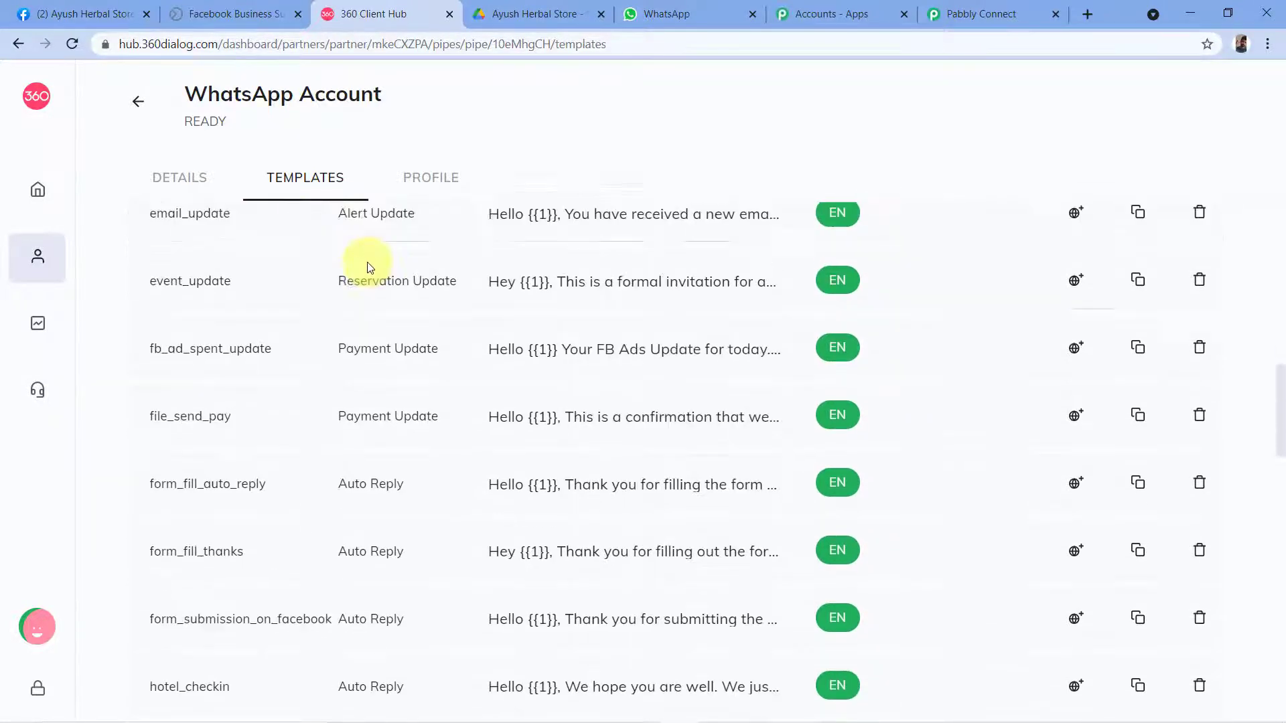
{"action": "scroll", "coordinate": [349, 297], "scroll_direction": "down", "scroll_amount": 9}
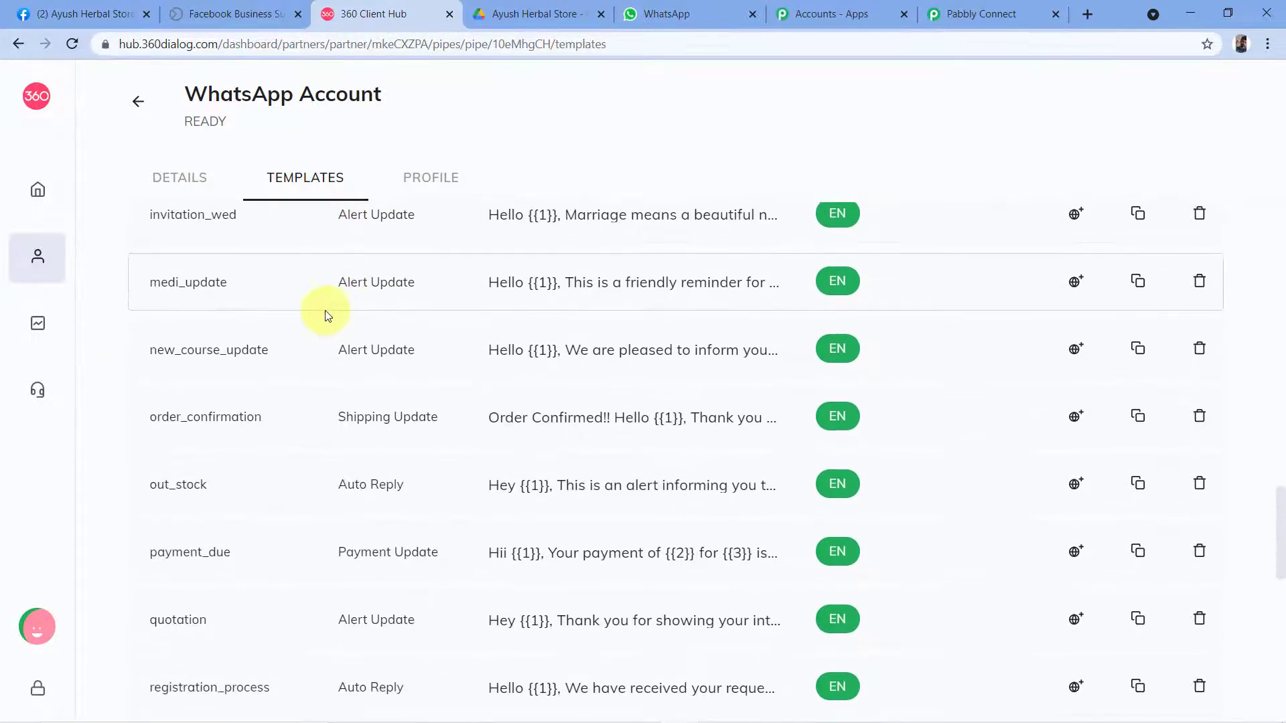
{"action": "scroll", "coordinate": [362, 317], "scroll_direction": "down", "scroll_amount": 2}
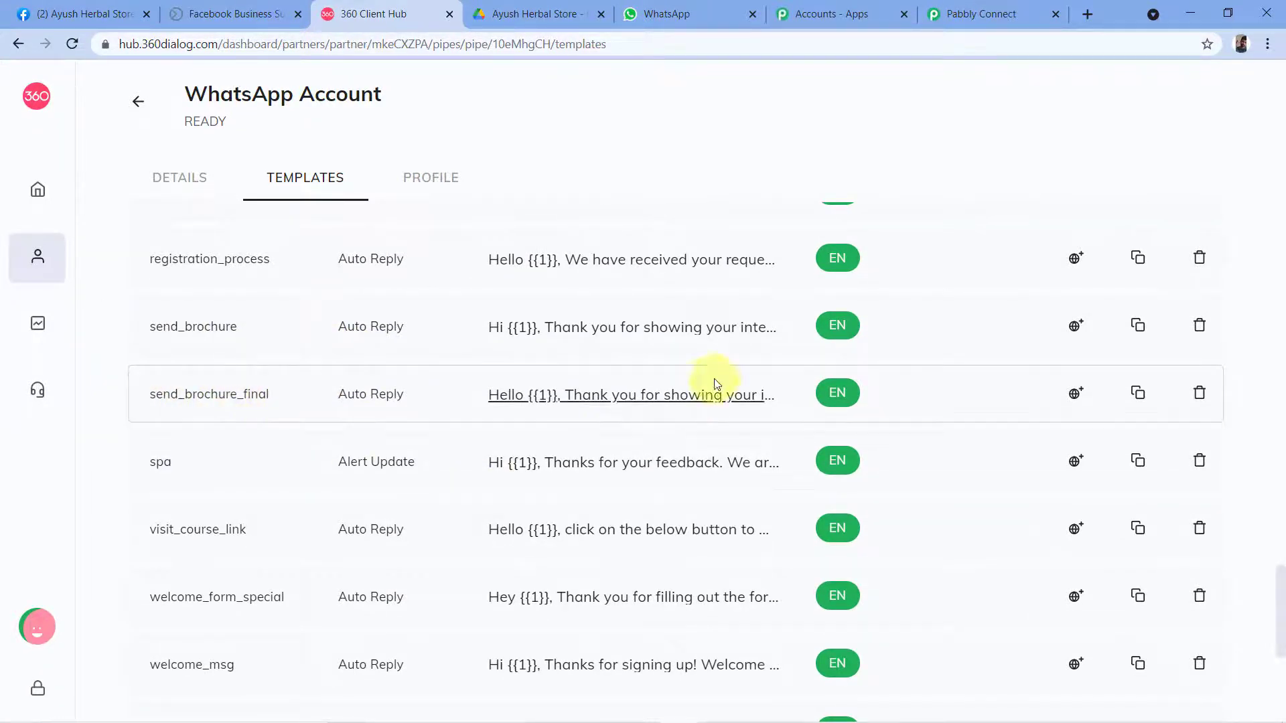
{"action": "left_click", "coordinate": [608, 401]}
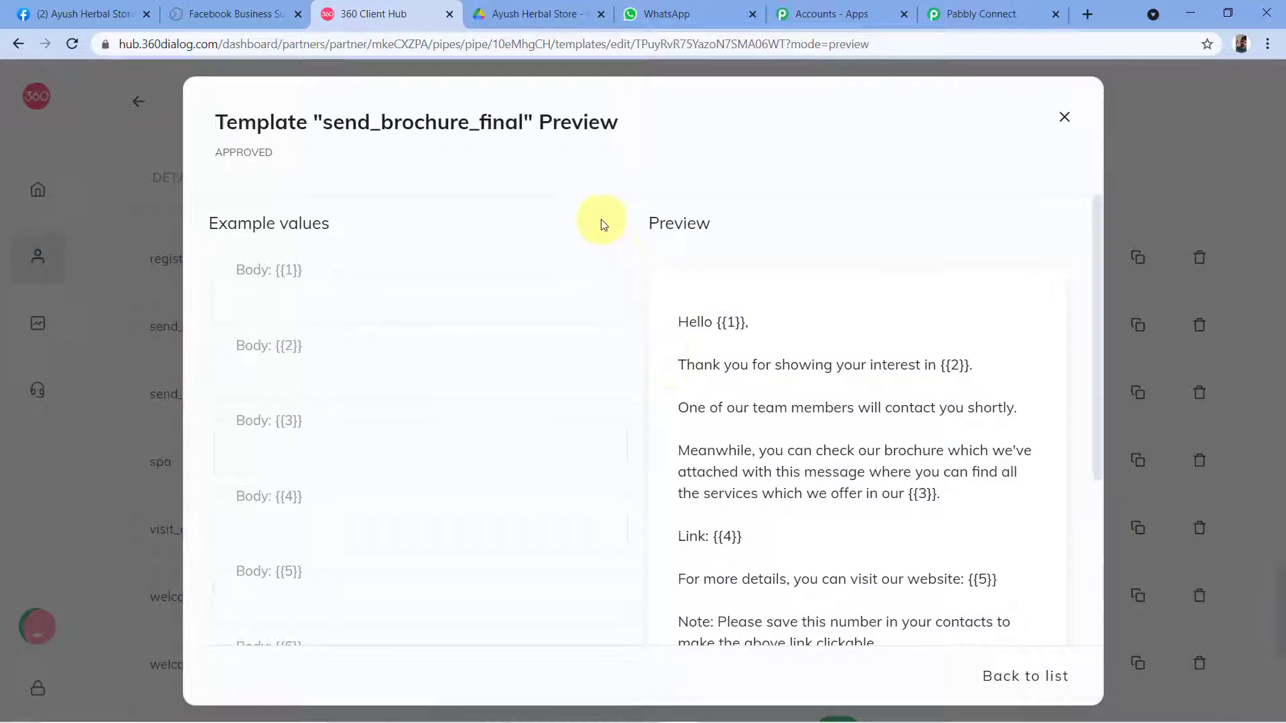
Read through the send_brochure_final message from greeting to sign-off, noting what each numbered body variable stands for.
{"action": "scroll", "coordinate": [602, 219], "scroll_direction": "down", "scroll_amount": 2}
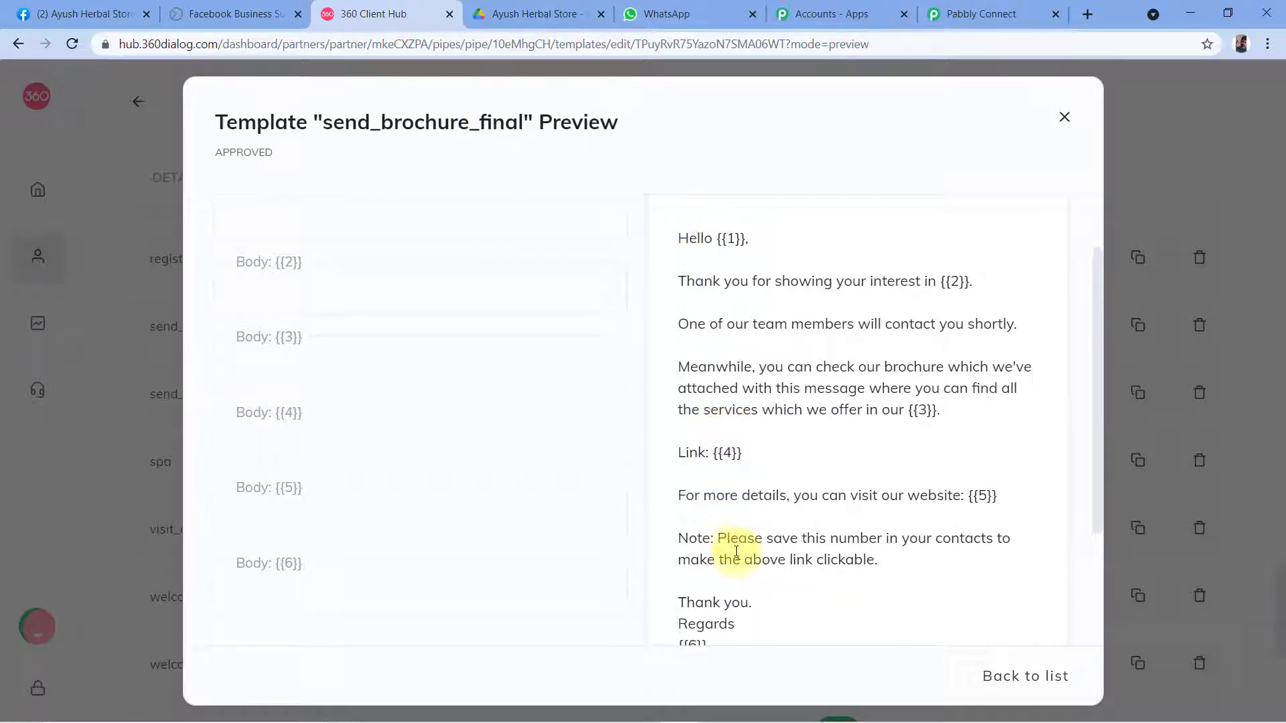
{"action": "scroll", "coordinate": [733, 562], "scroll_direction": "down", "scroll_amount": 2}
{"action": "scroll", "coordinate": [737, 552], "scroll_direction": "up", "scroll_amount": 2}
{"action": "scroll", "coordinate": [766, 241], "scroll_direction": "up", "scroll_amount": 2}
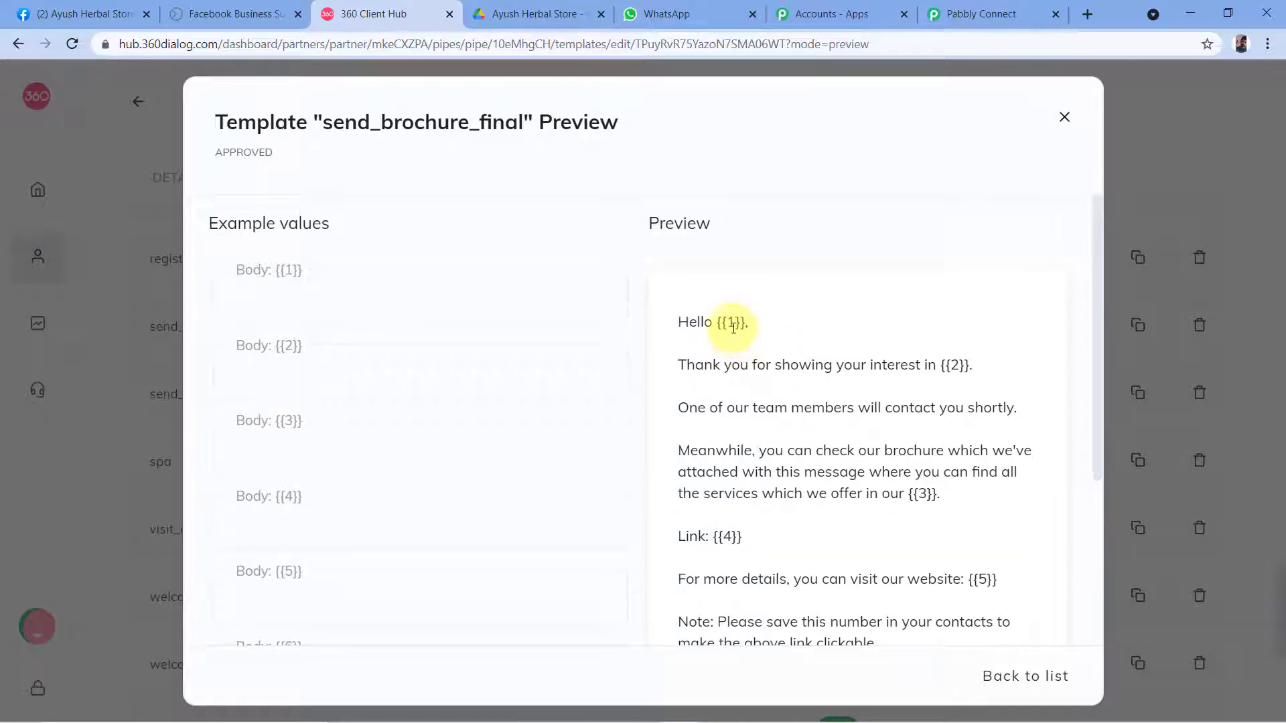
{"action": "scroll", "coordinate": [734, 328], "scroll_direction": "down", "scroll_amount": 2}
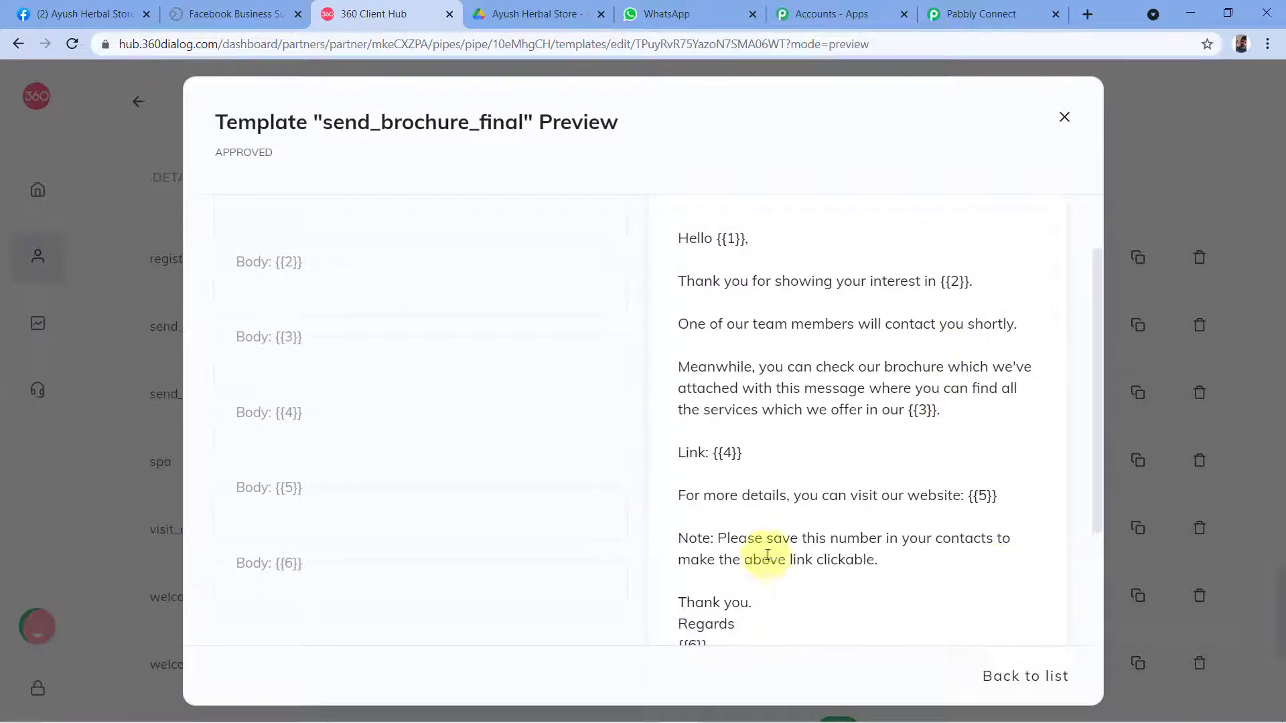
{"action": "scroll", "coordinate": [712, 322], "scroll_direction": "up", "scroll_amount": 2}
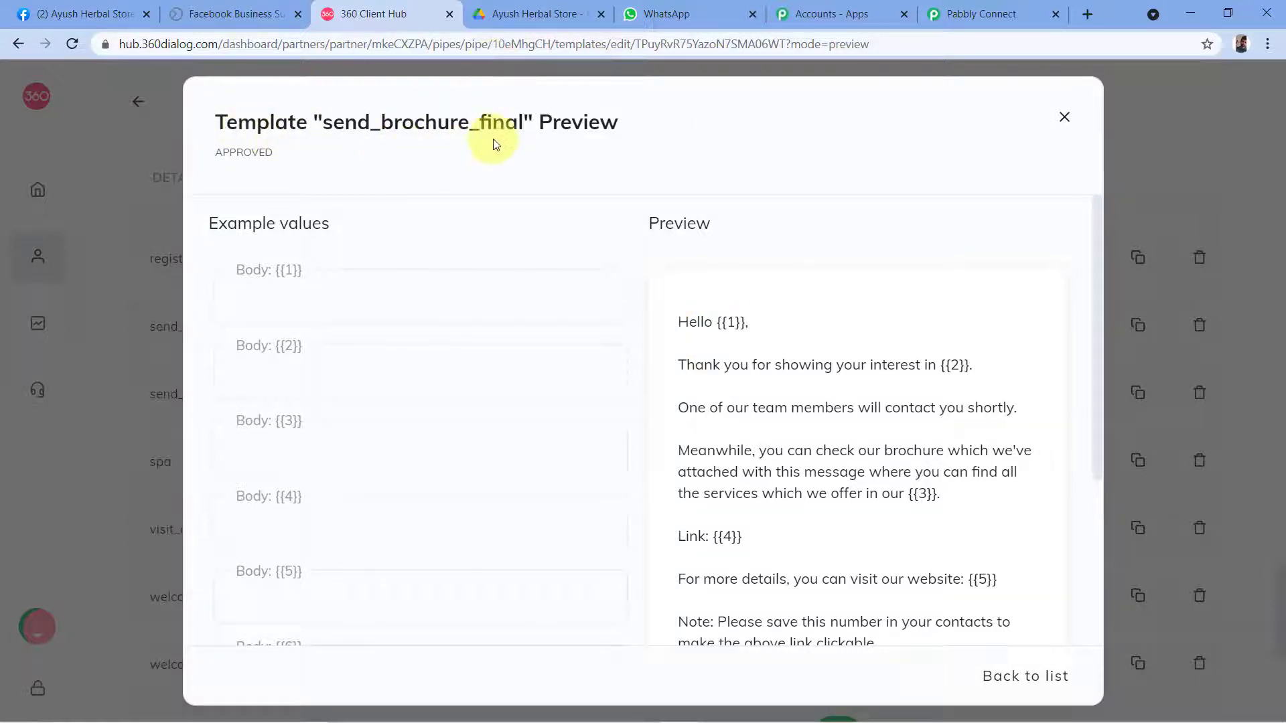
Back in Pabbly Connect, search the action's templates for "SEND" and select send_brochure_final (en).
{"action": "left_click", "coordinate": [981, 13]}
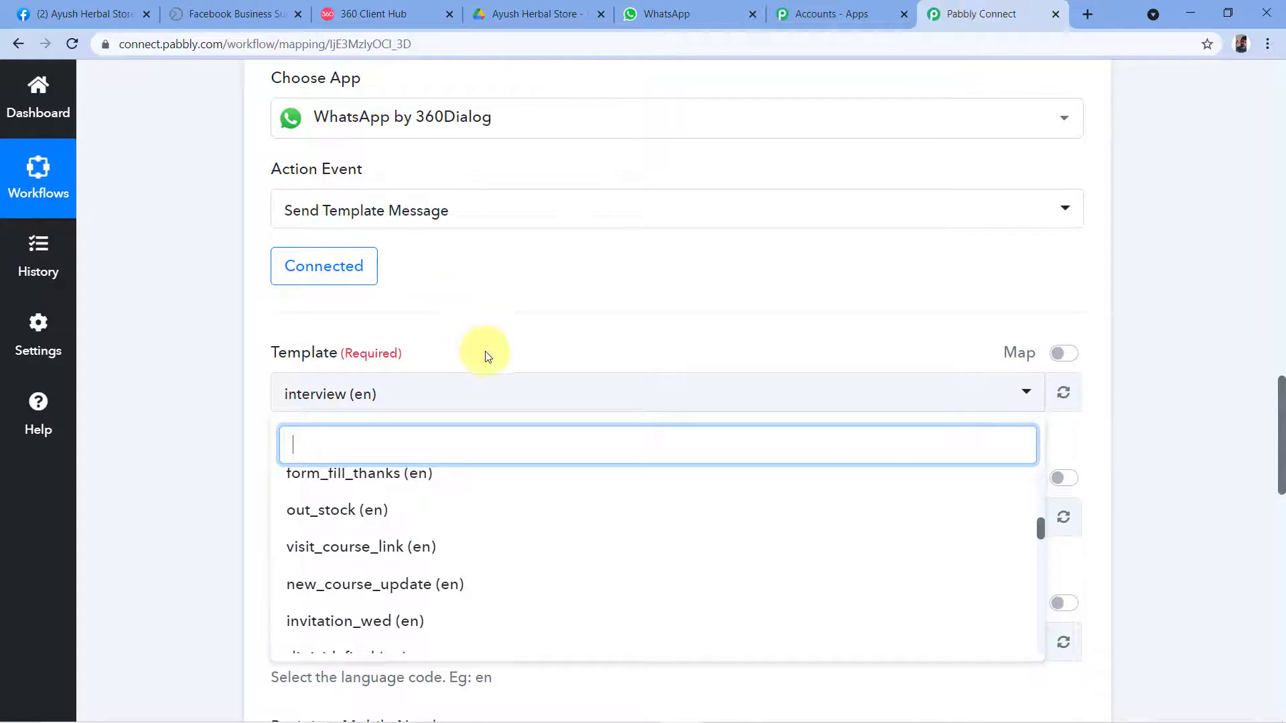
{"action": "scroll", "coordinate": [508, 289], "scroll_direction": "down", "scroll_amount": 1}
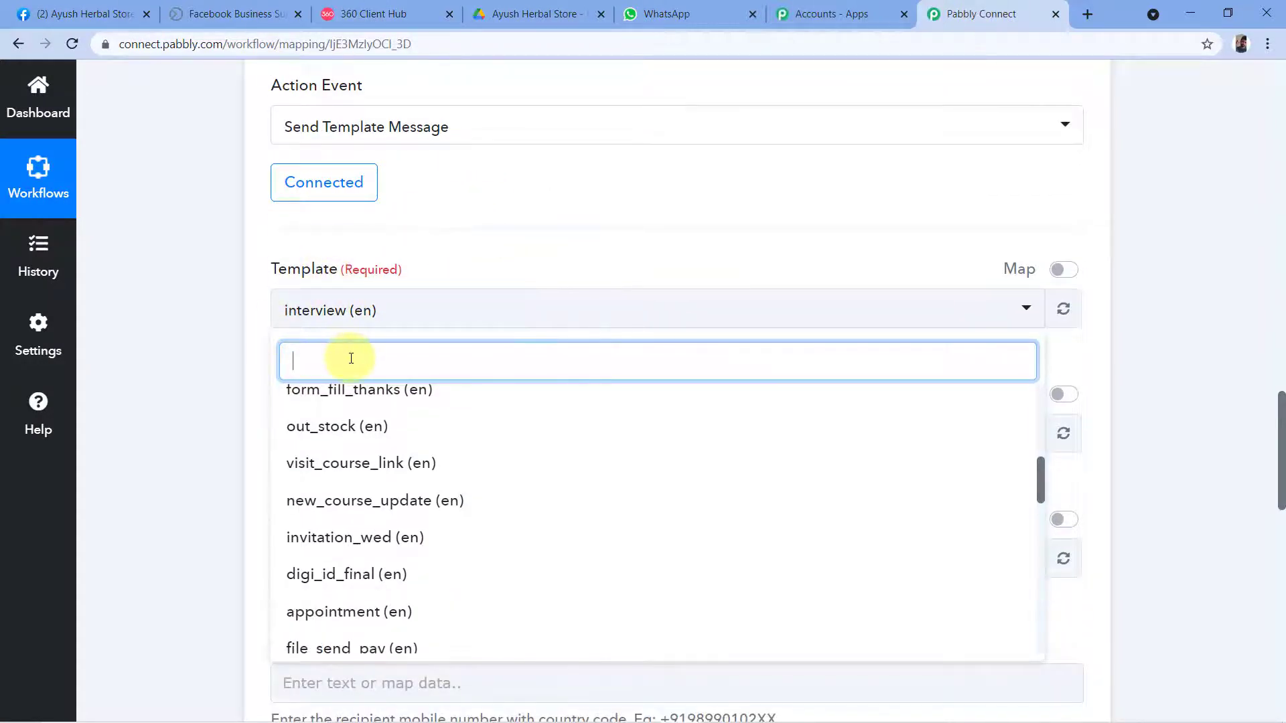
{"action": "type", "text": "SEND"}
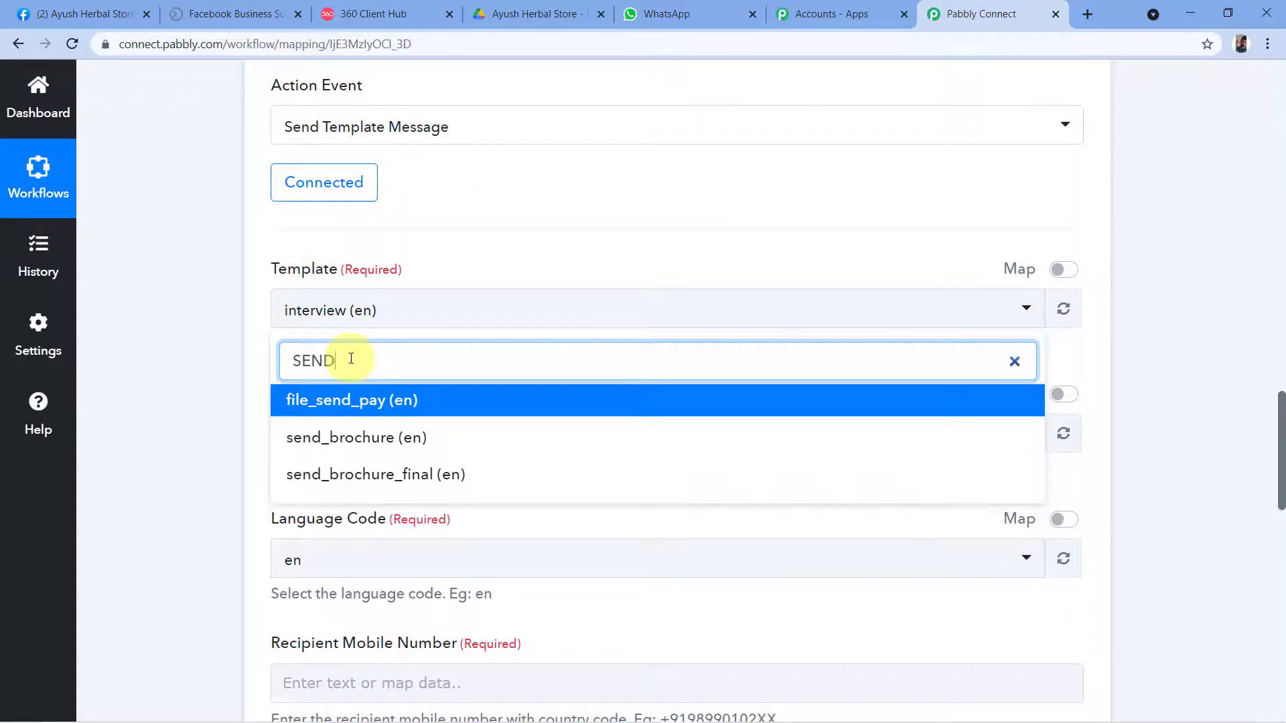
{"action": "left_click", "coordinate": [342, 475]}
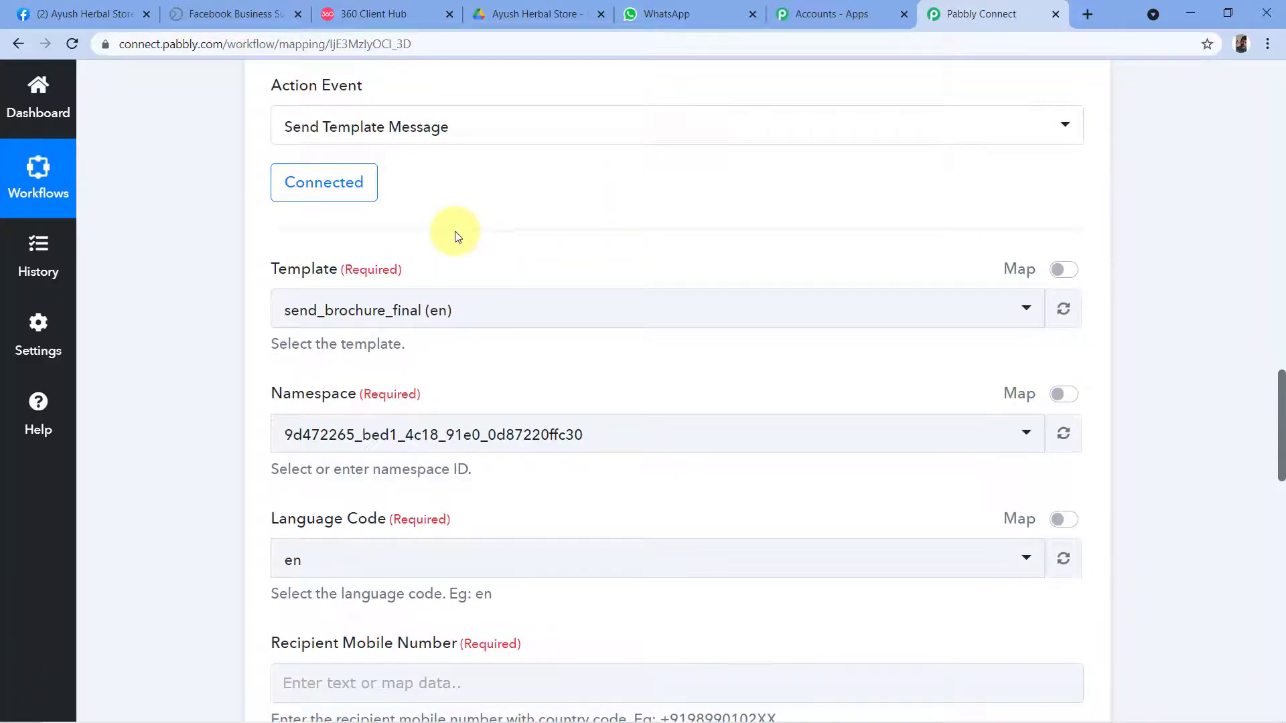
{"action": "scroll", "coordinate": [455, 236], "scroll_direction": "down", "scroll_amount": 1}
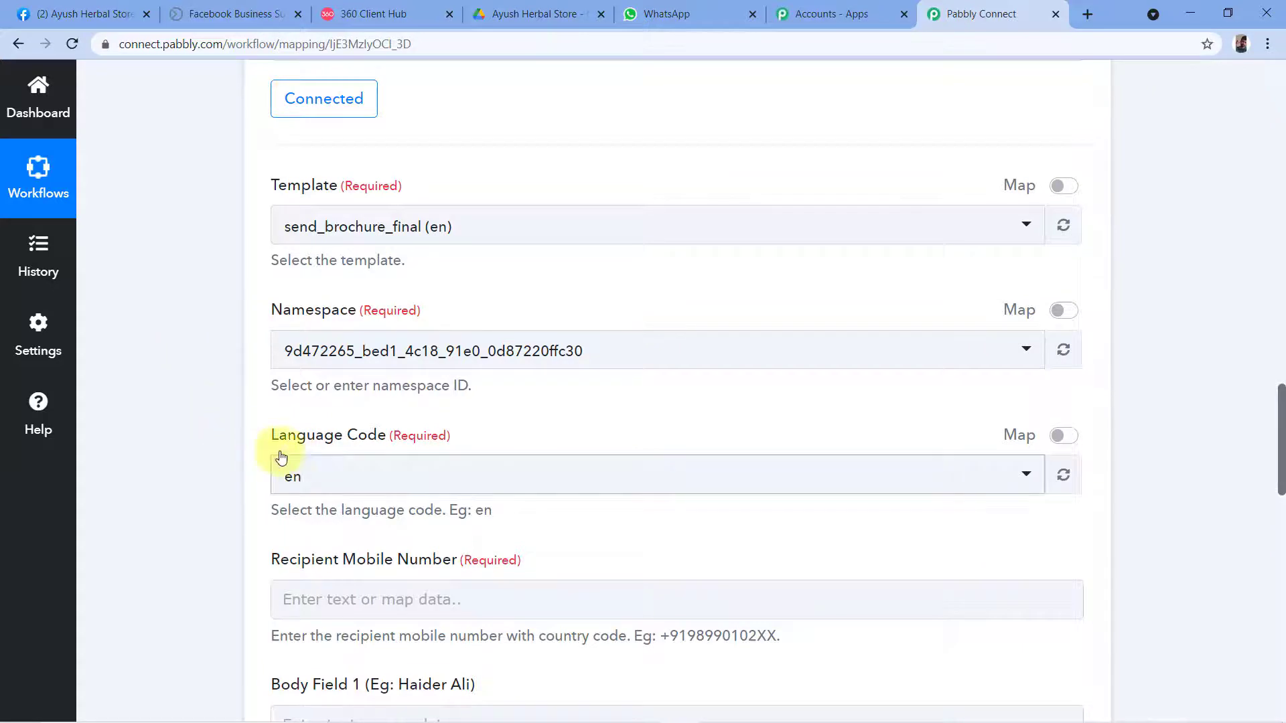
Check the lead's phone number format in the Facebook trigger response, and map Res2 Phone Number into the Recipient Mobile Number field.
{"action": "scroll", "coordinate": [261, 389], "scroll_direction": "down", "scroll_amount": 2}
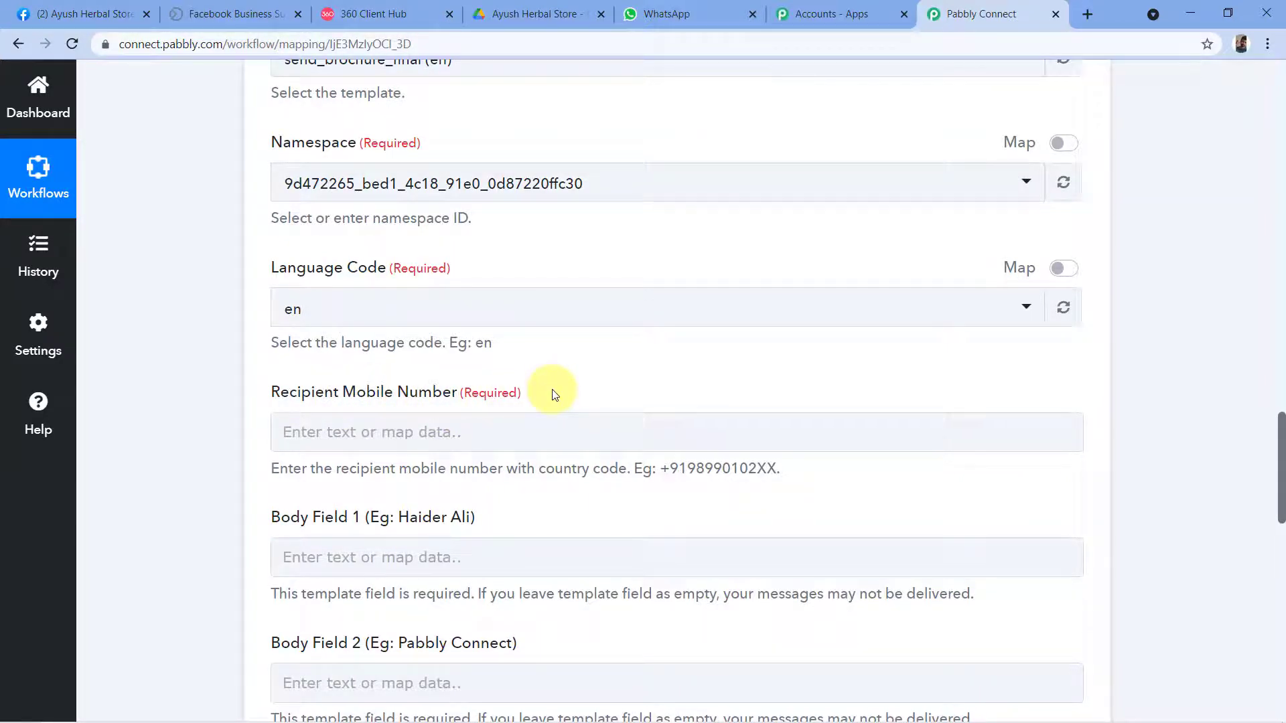
{"action": "scroll", "coordinate": [797, 301], "scroll_direction": "up", "scroll_amount": 10}
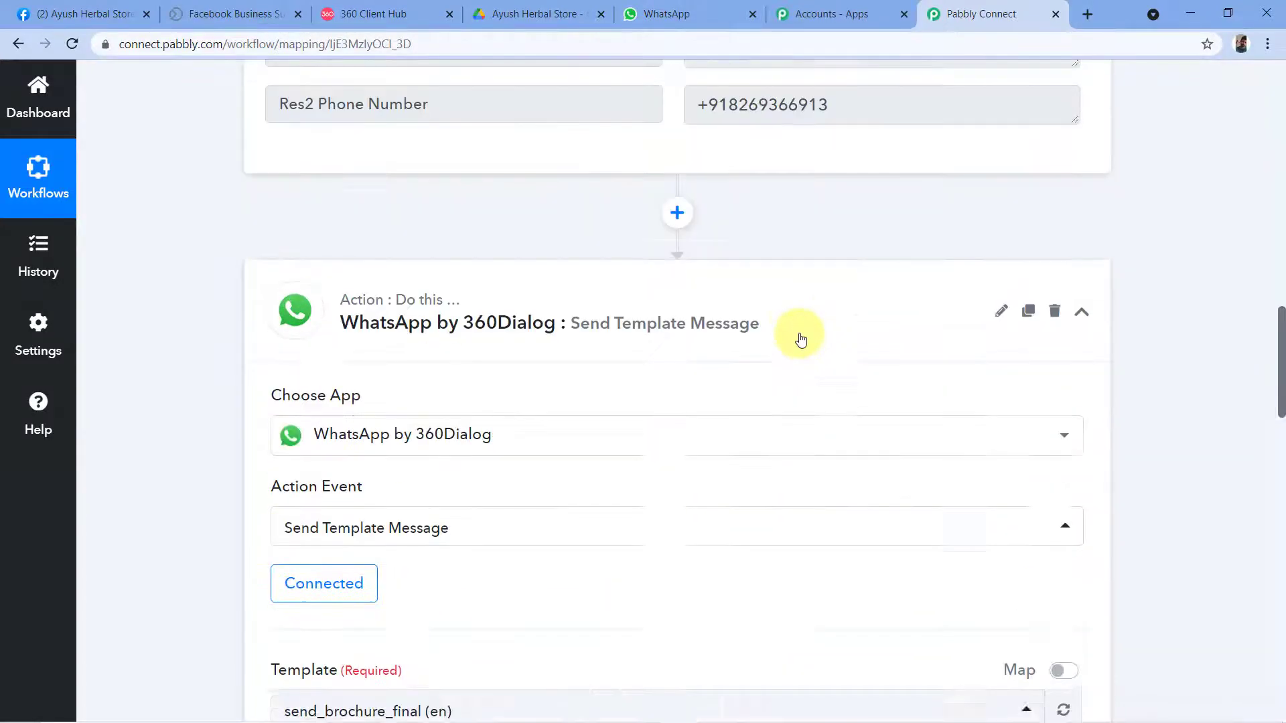
{"action": "scroll", "coordinate": [790, 342], "scroll_direction": "up", "scroll_amount": 5}
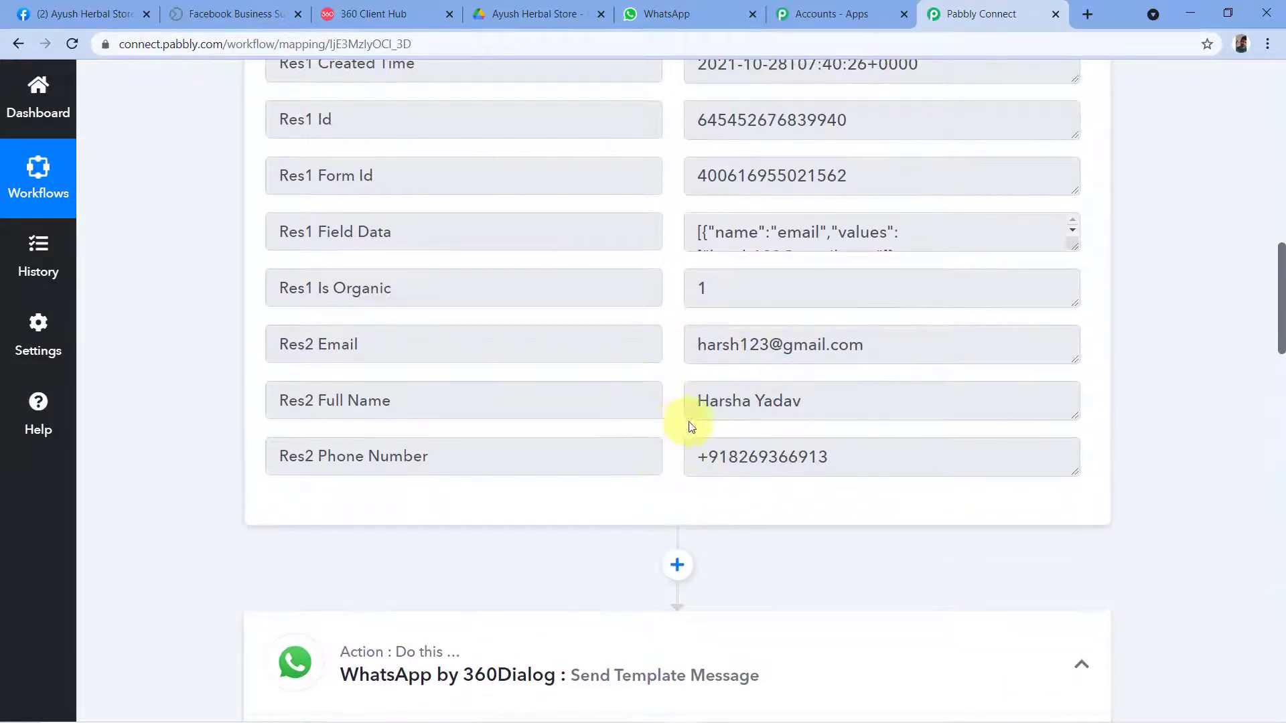
{"action": "left_click_drag", "start_coordinate": [681, 454], "coordinate": [828, 458]}
{"action": "left_click", "coordinate": [825, 456]}
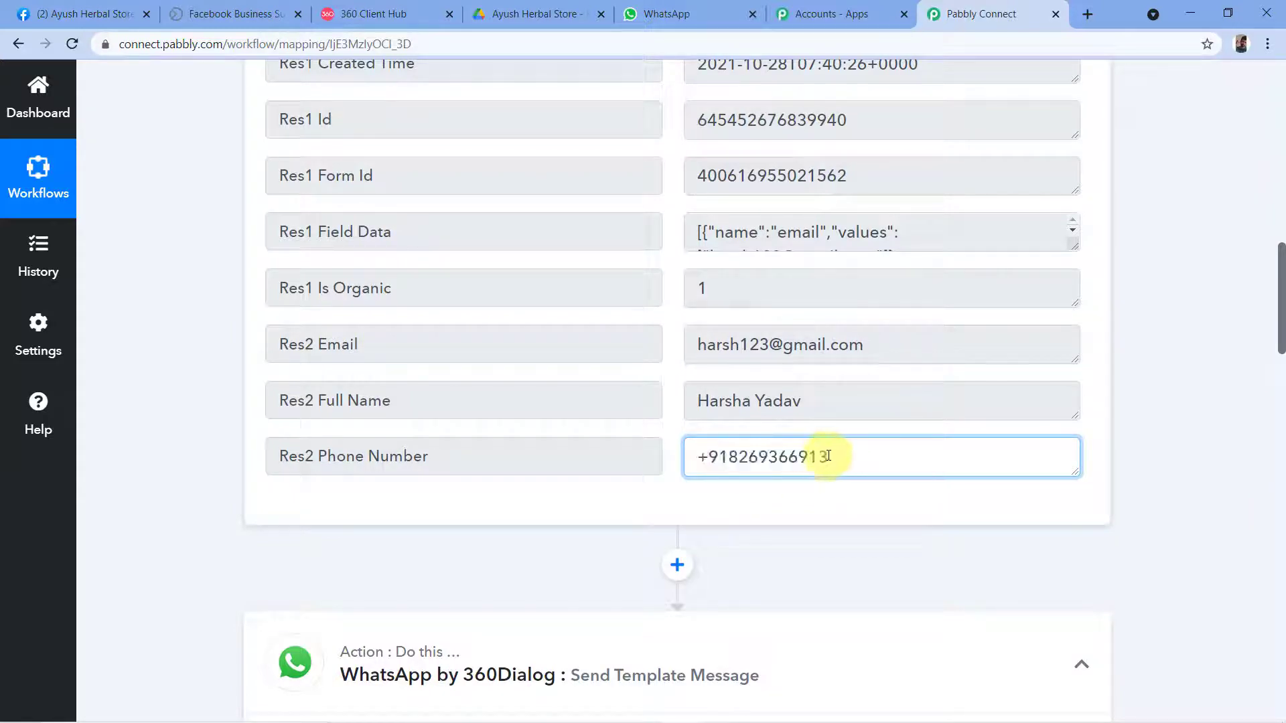
{"action": "scroll", "coordinate": [755, 402], "scroll_direction": "down", "scroll_amount": 15}
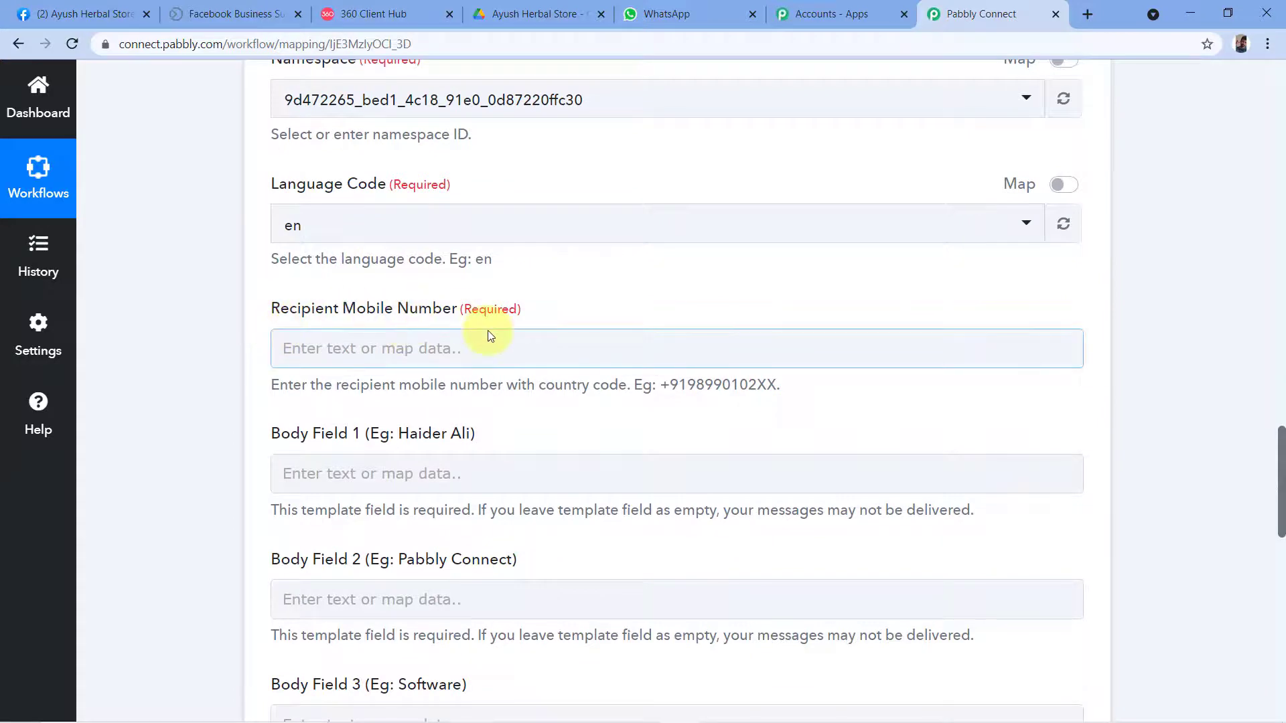
{"action": "left_click", "coordinate": [295, 349]}
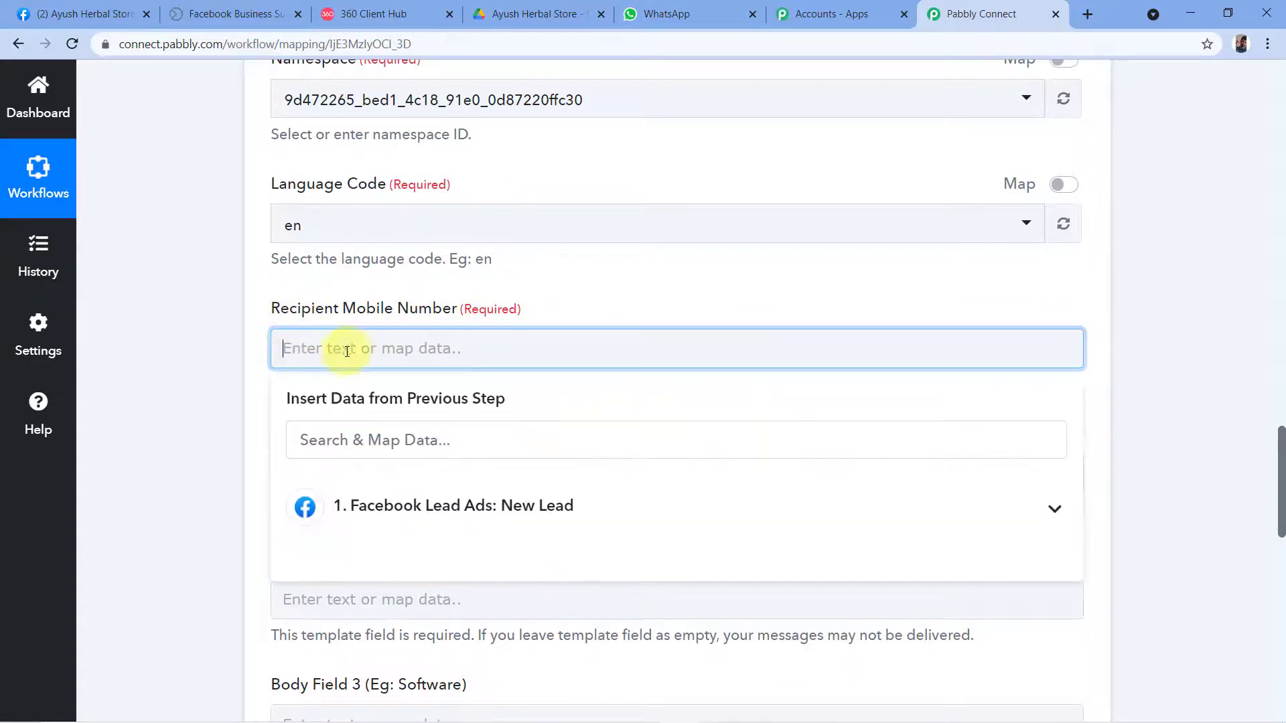
{"action": "scroll", "coordinate": [315, 402], "scroll_direction": "down", "scroll_amount": 1}
{"action": "left_click", "coordinate": [440, 424]}
{"action": "scroll", "coordinate": [436, 465], "scroll_direction": "down", "scroll_amount": 2}
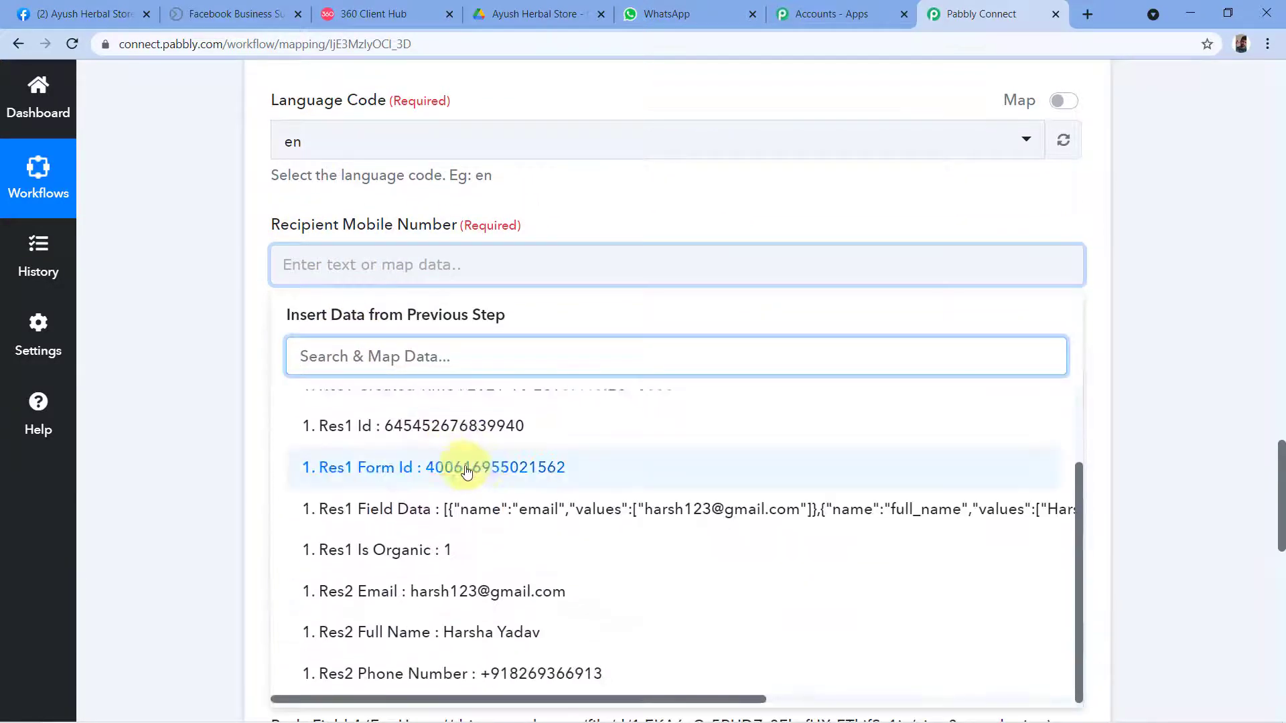
{"action": "left_click", "coordinate": [422, 674]}
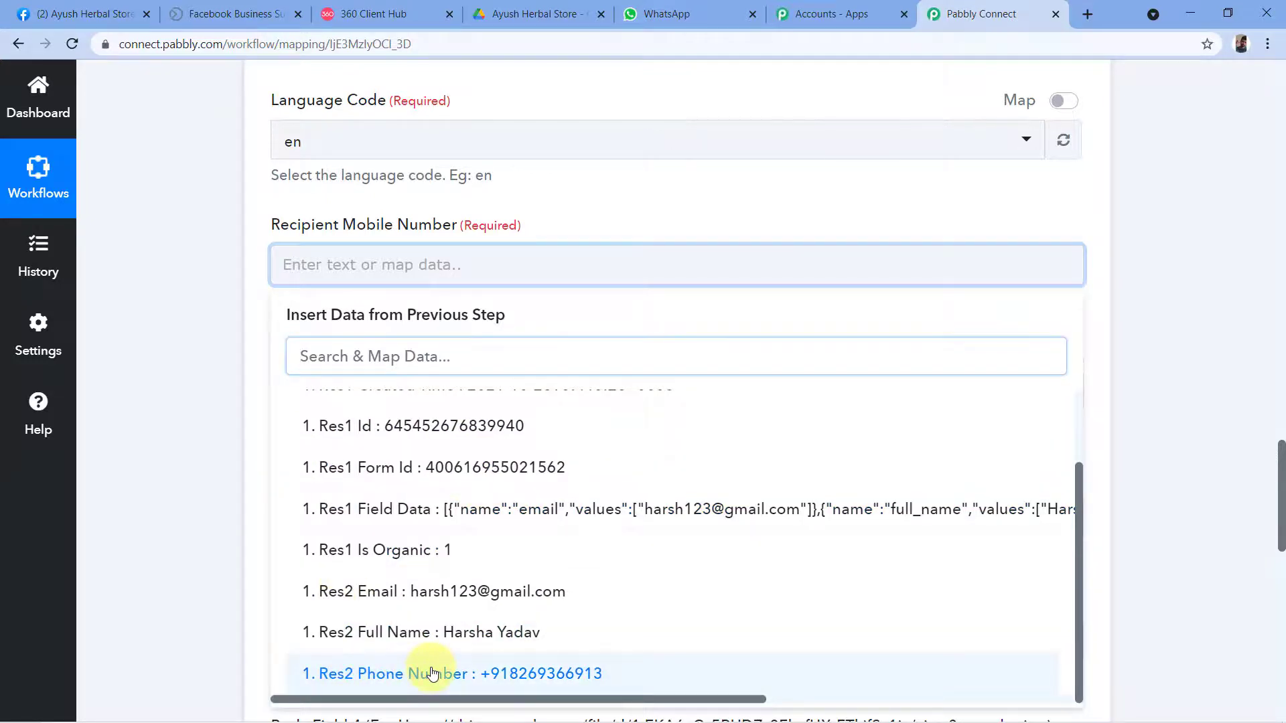
{"action": "left_click", "coordinate": [401, 215]}
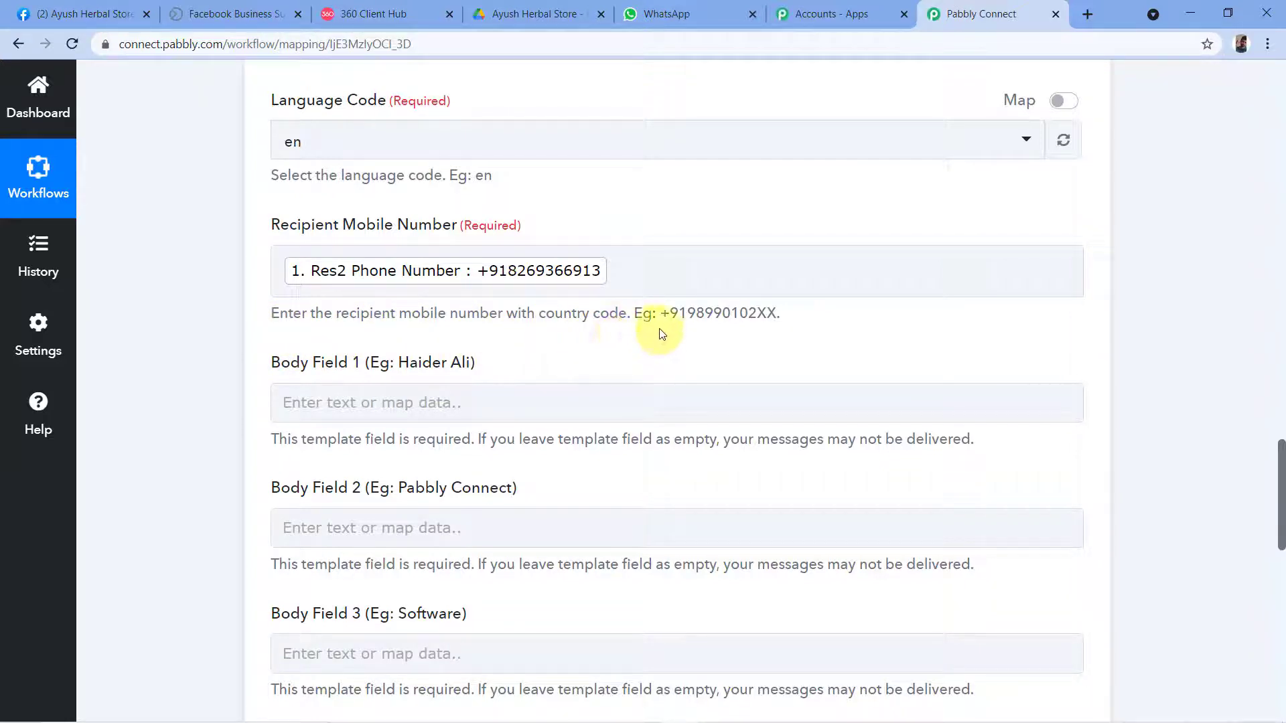
Try prefixing the mapped recipient mobile number with the country code +91, and remove the prefix again.
{"action": "left_click_drag", "start_coordinate": [660, 315], "coordinate": [781, 321]}
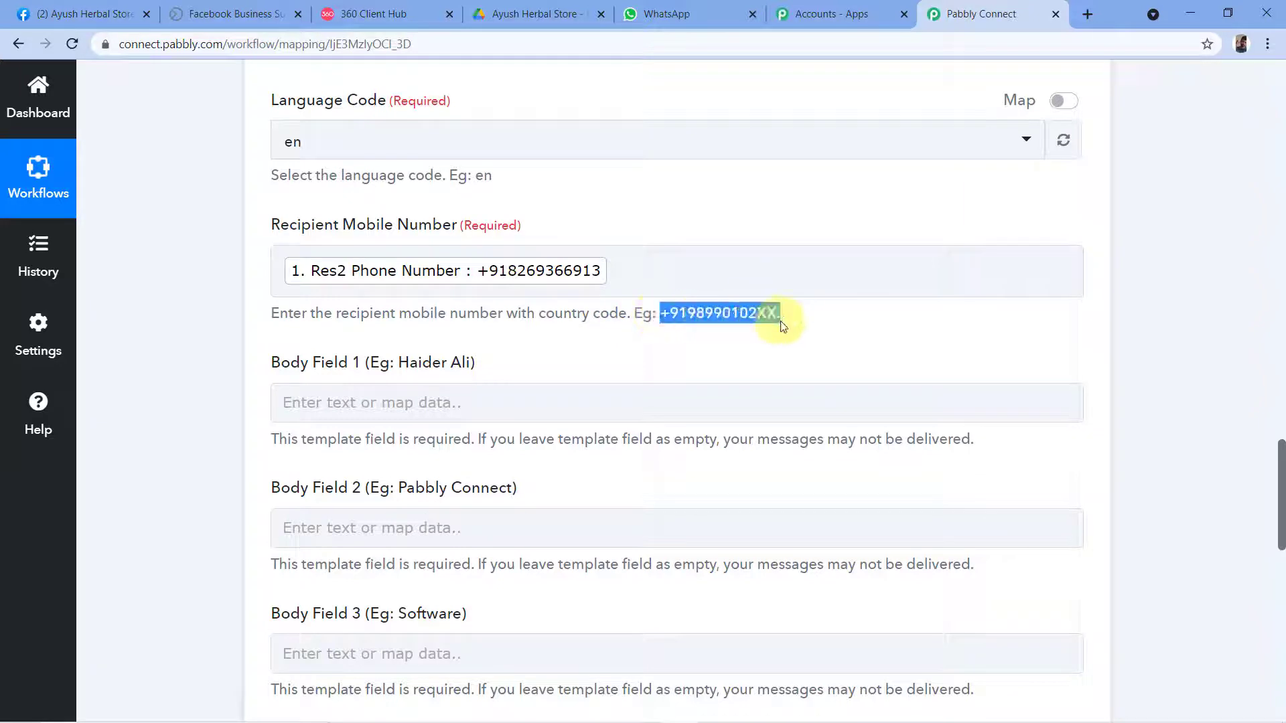
{"action": "left_click", "coordinate": [630, 265]}
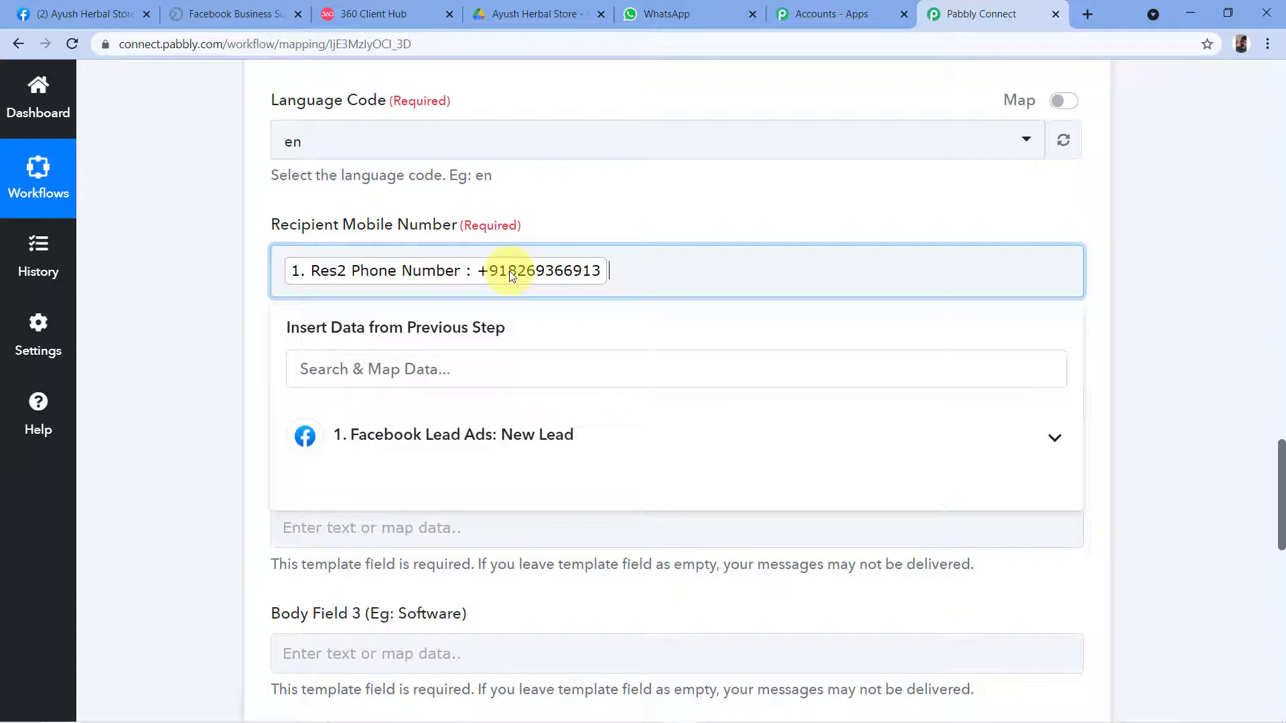
{"action": "left_click", "coordinate": [282, 266]}
{"action": "type", "text": "+91"}
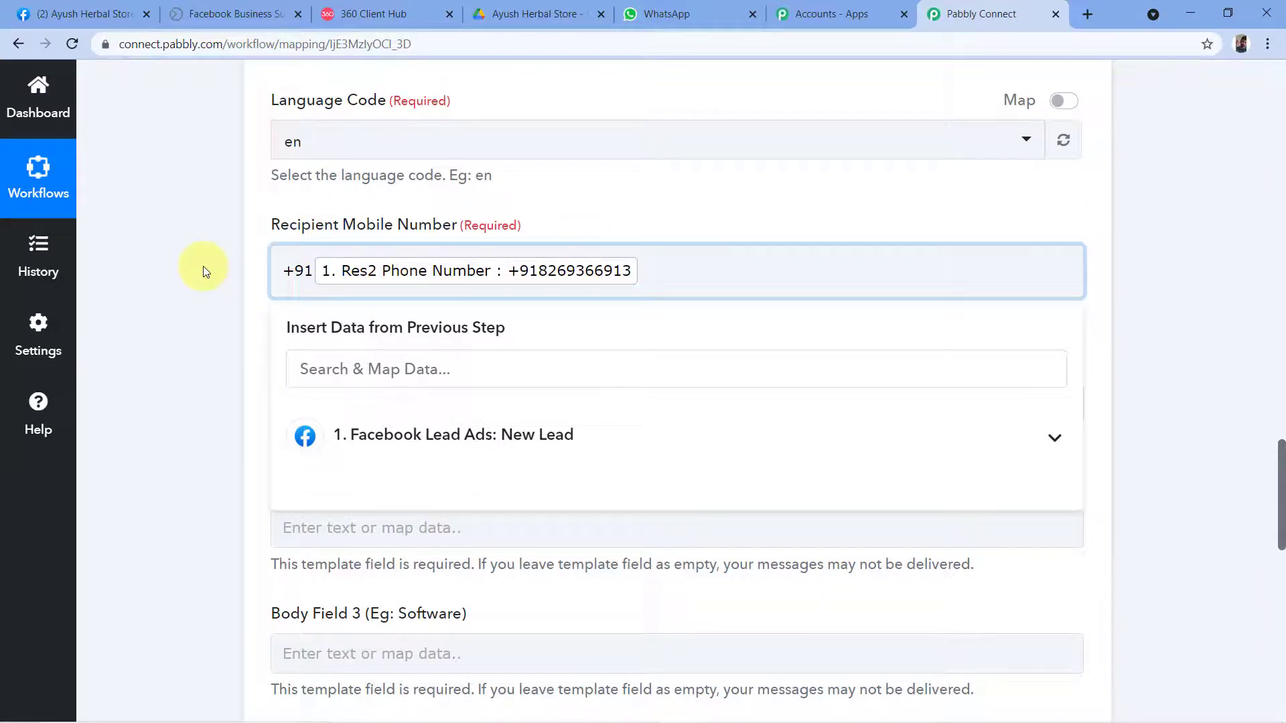
{"action": "key", "text": "BackSpace"}
{"action": "key", "text": "BackSpace"}
{"action": "key", "text": "BackSpace"}
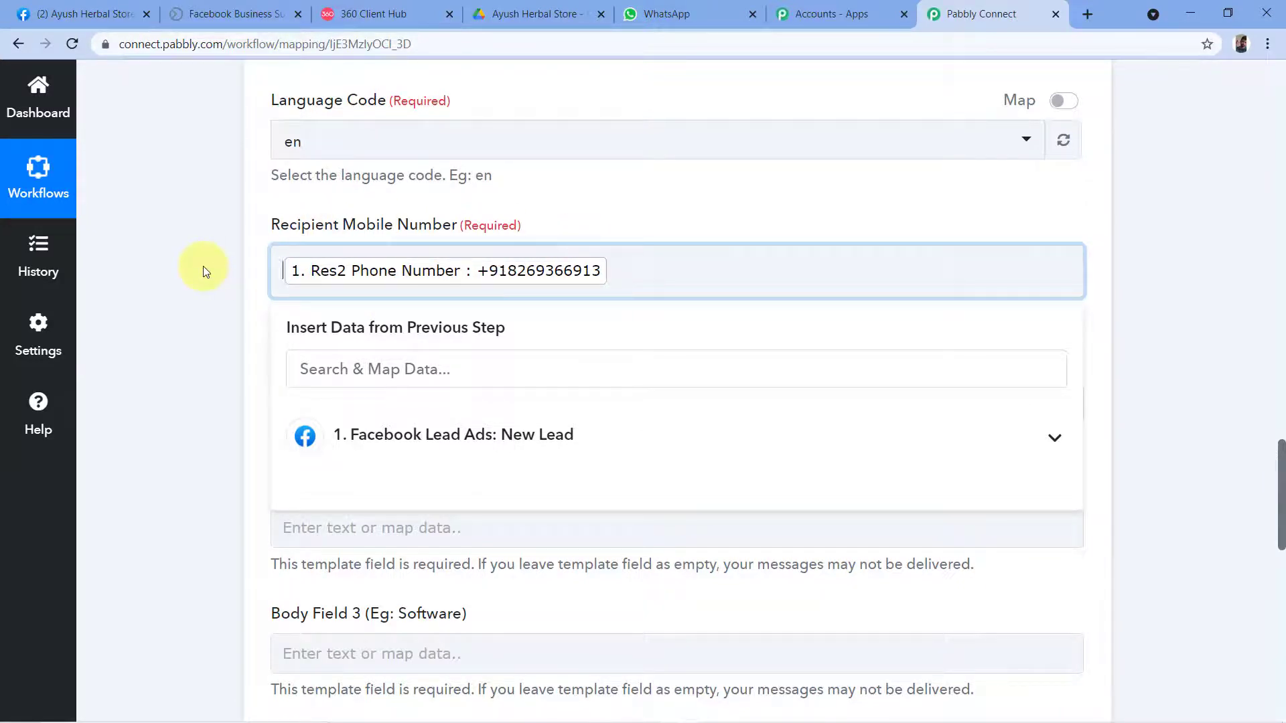
{"action": "left_click", "coordinate": [203, 266]}
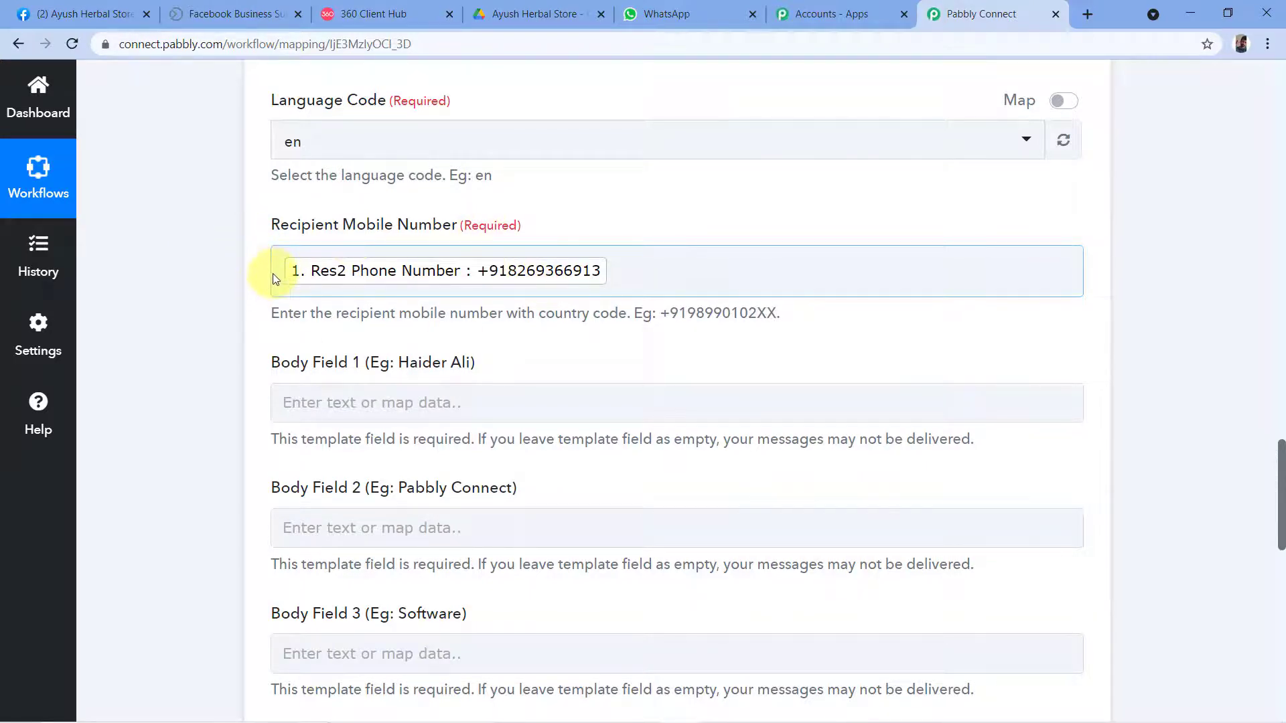
Look over the action's body fields and compare them with the numbered variables in the send_brochure_final preview in the 360 Client Hub.
{"action": "scroll", "coordinate": [174, 243], "scroll_direction": "down", "scroll_amount": 3}
{"action": "scroll", "coordinate": [194, 234], "scroll_direction": "down", "scroll_amount": 1}
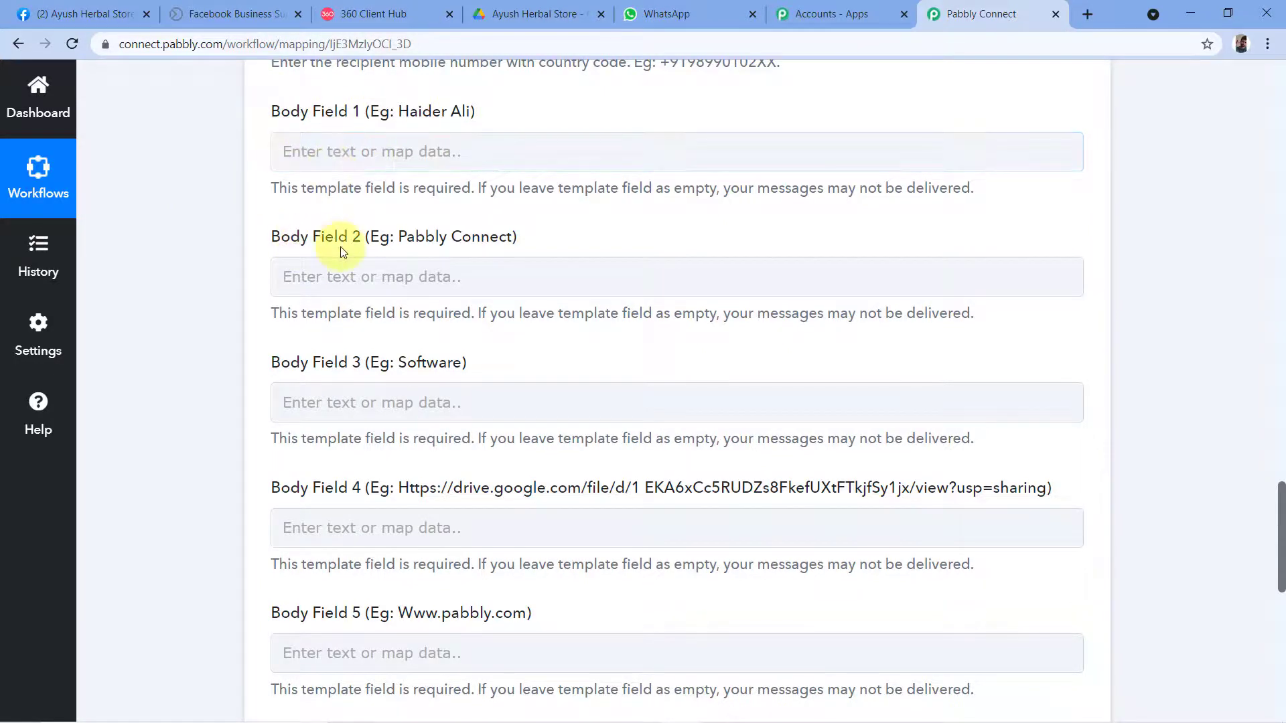
{"action": "scroll", "coordinate": [375, 388], "scroll_direction": "down", "scroll_amount": 1}
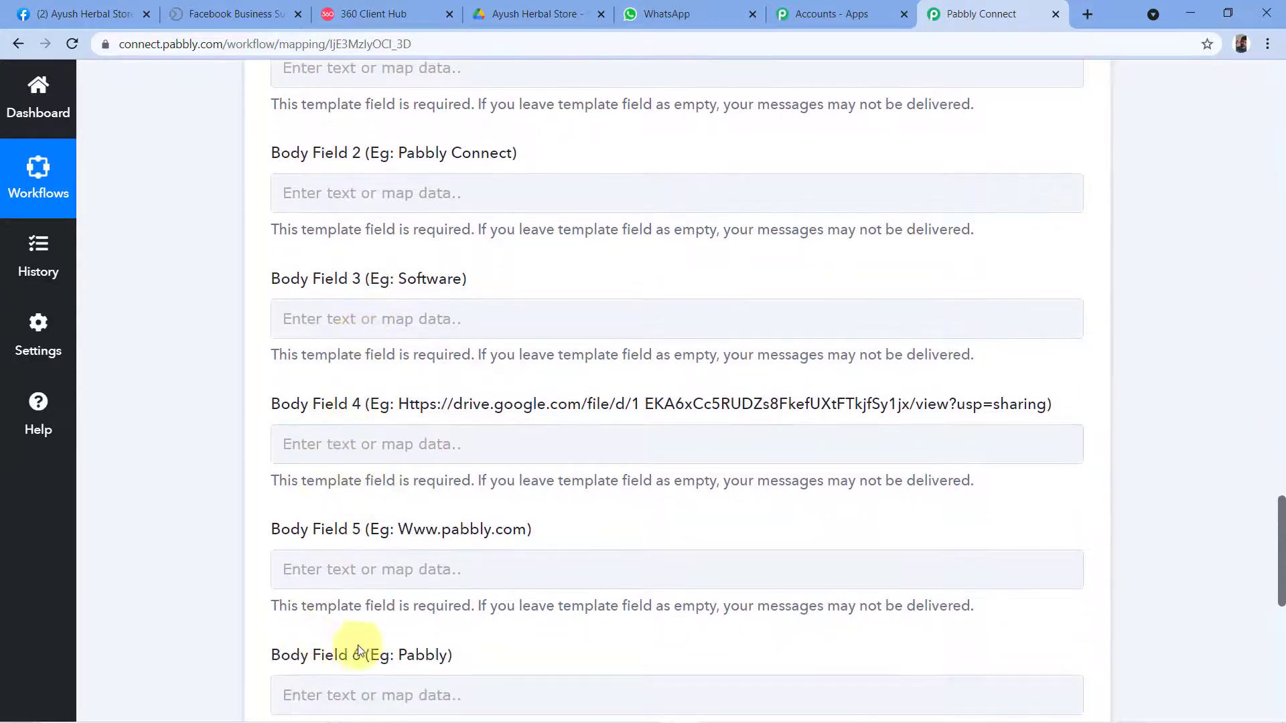
{"action": "scroll", "coordinate": [566, 551], "scroll_direction": "up", "scroll_amount": 1}
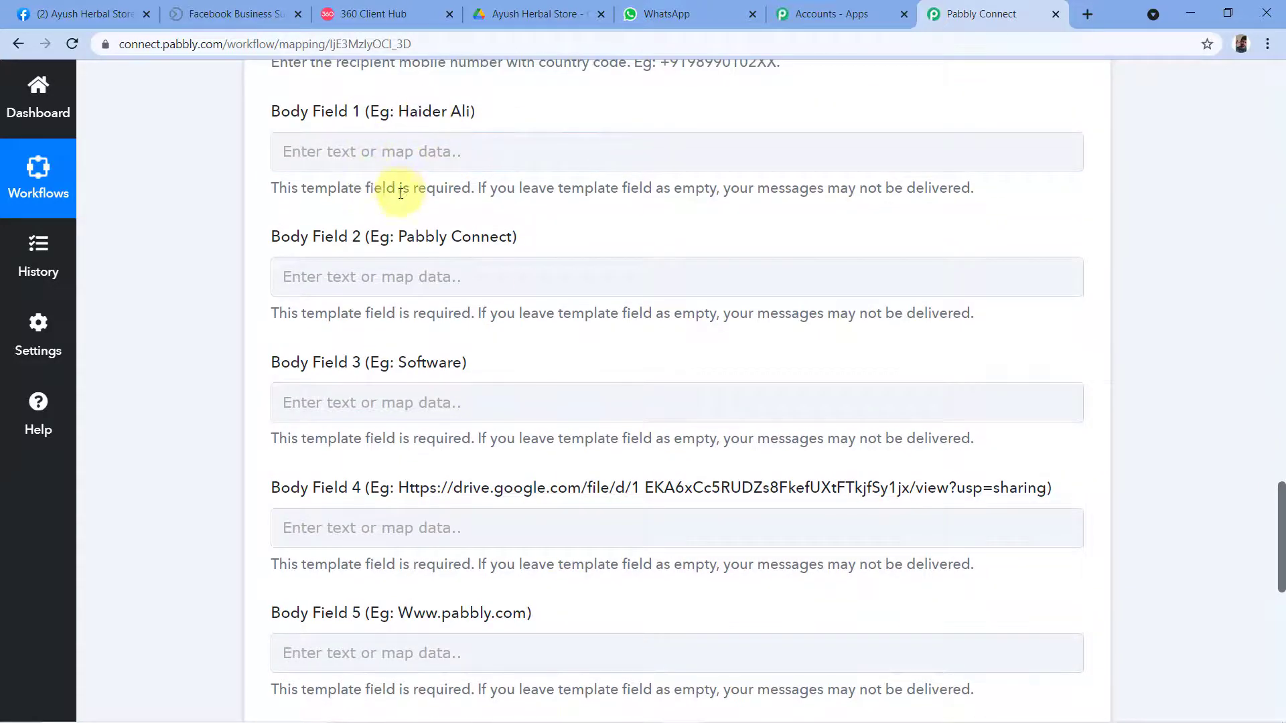
{"action": "left_click", "coordinate": [427, 13]}
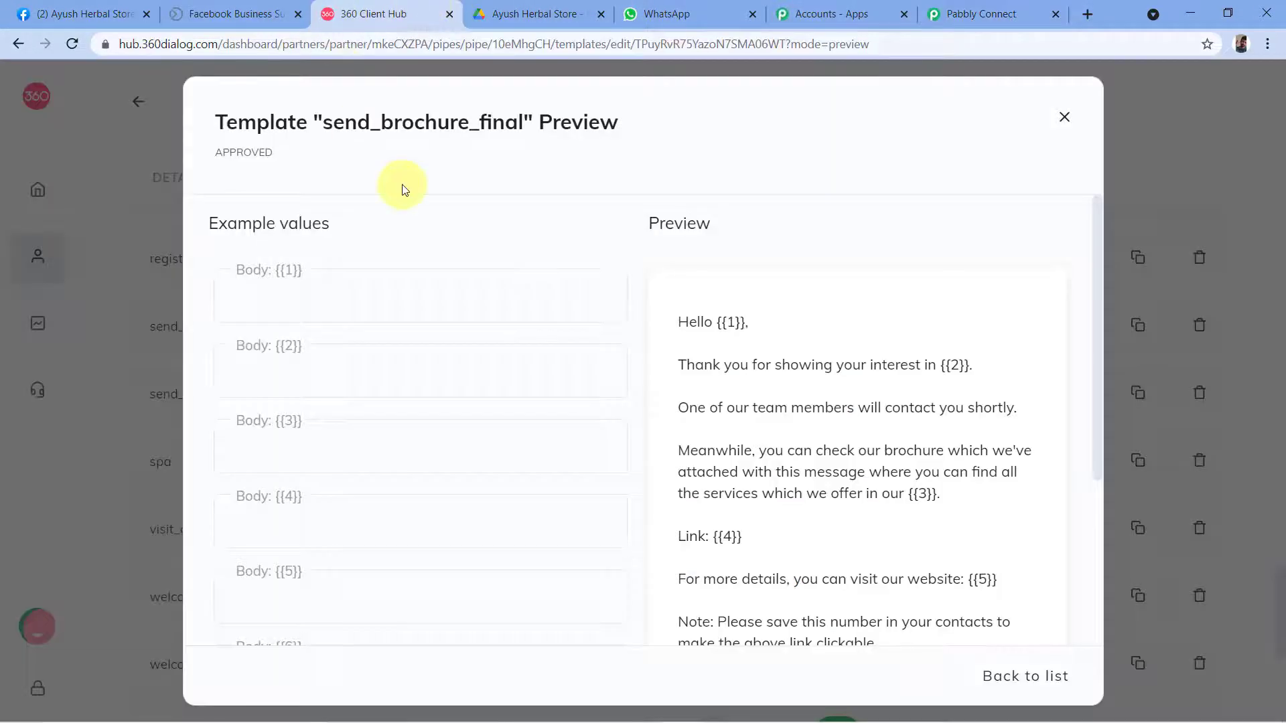
{"action": "scroll", "coordinate": [911, 345], "scroll_direction": "down", "scroll_amount": 1}
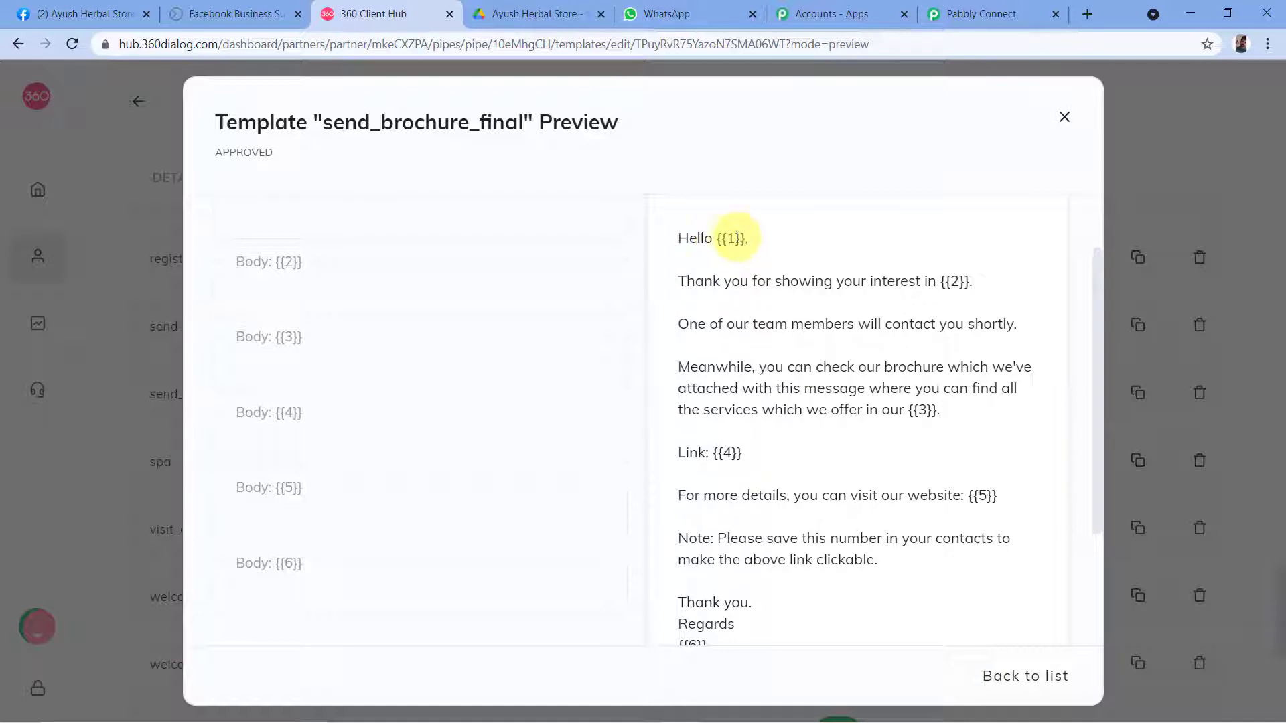
Back in Pabbly Connect, map the Facebook lead's Res2 Full Name into Body Field 1.
{"action": "left_click", "coordinate": [991, 13]}
{"action": "scroll", "coordinate": [412, 209], "scroll_direction": "up", "scroll_amount": 1}
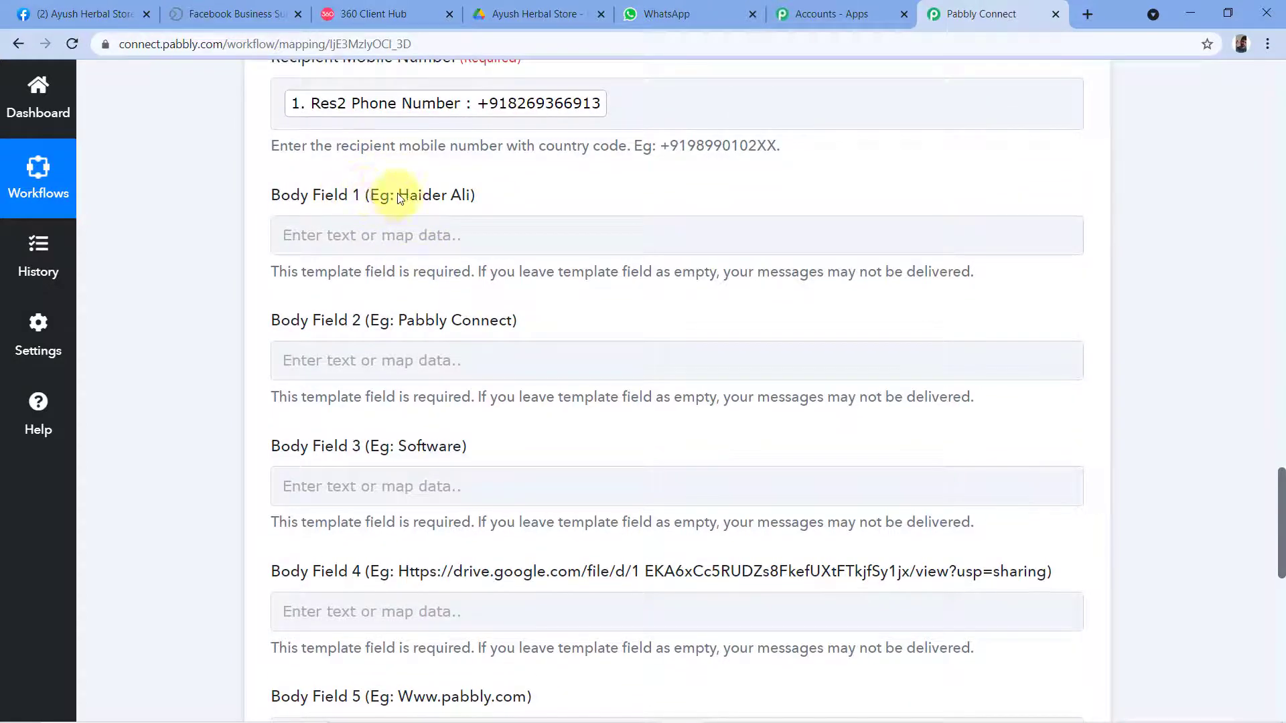
{"action": "left_click_drag", "start_coordinate": [399, 196], "coordinate": [466, 209]}
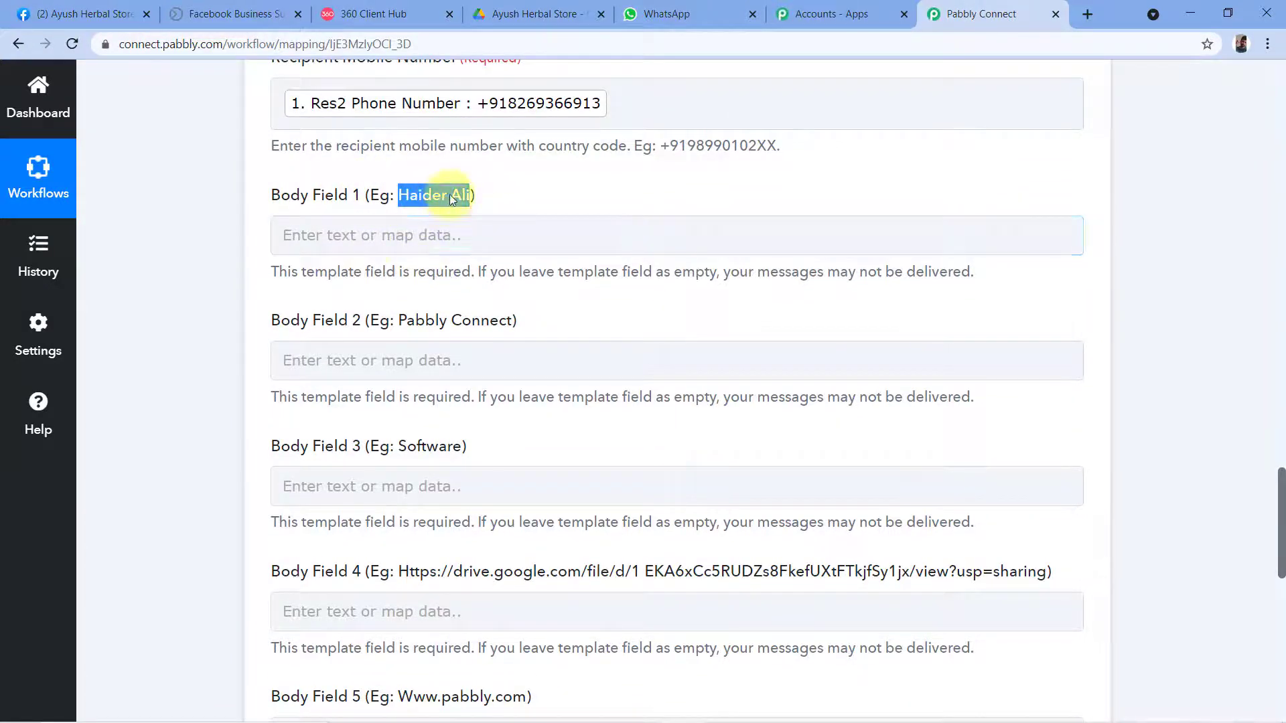
{"action": "left_click", "coordinate": [325, 244]}
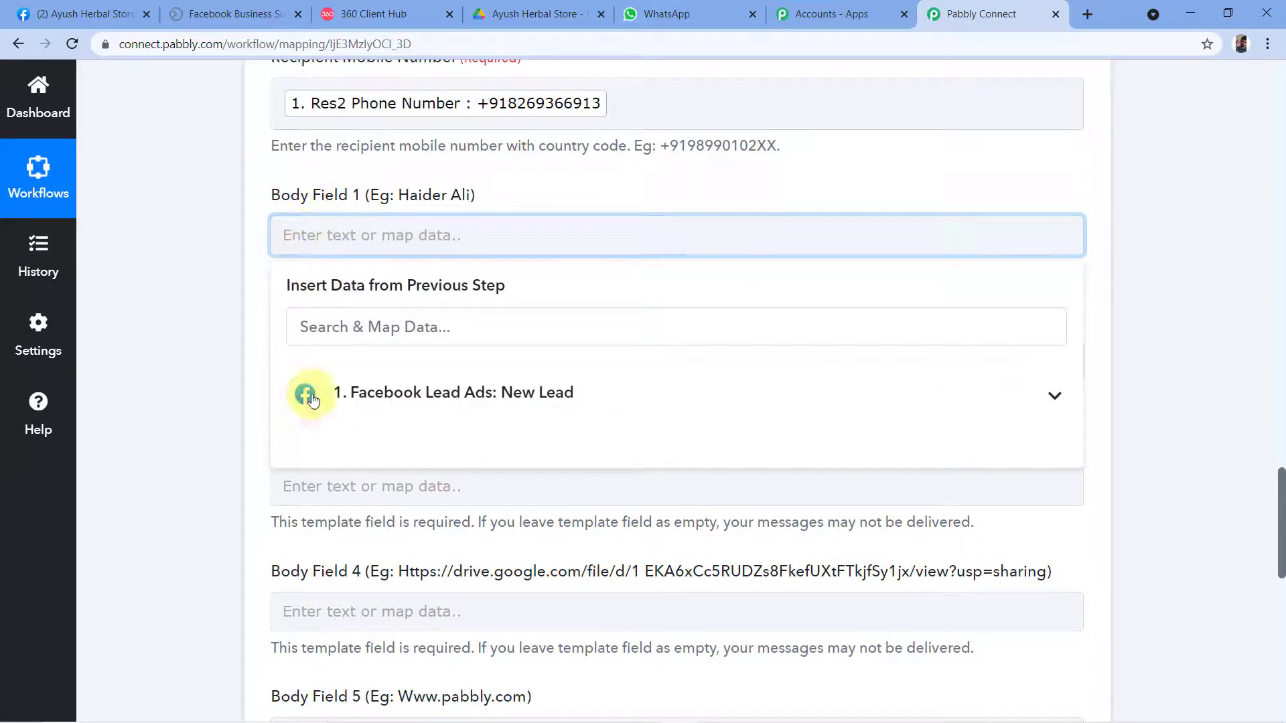
{"action": "left_click", "coordinate": [335, 393]}
{"action": "scroll", "coordinate": [539, 524], "scroll_direction": "down", "scroll_amount": 2}
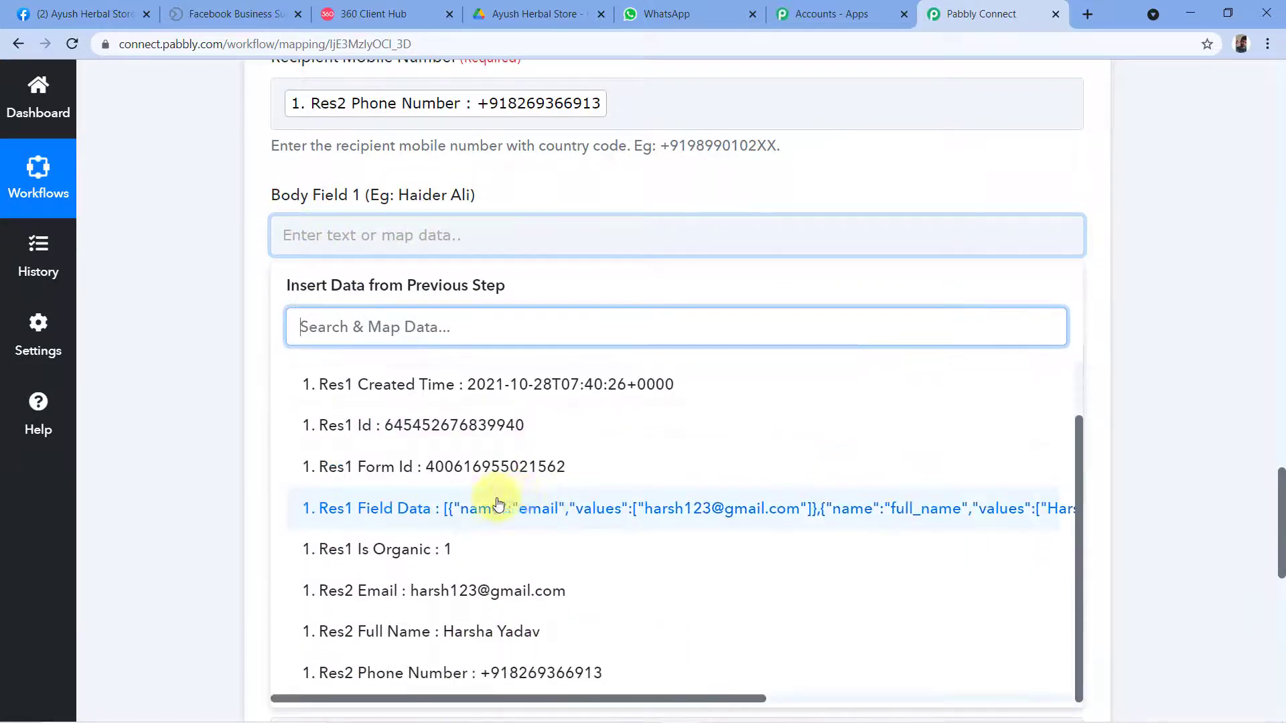
{"action": "left_click", "coordinate": [482, 645]}
{"action": "left_click", "coordinate": [247, 310]}
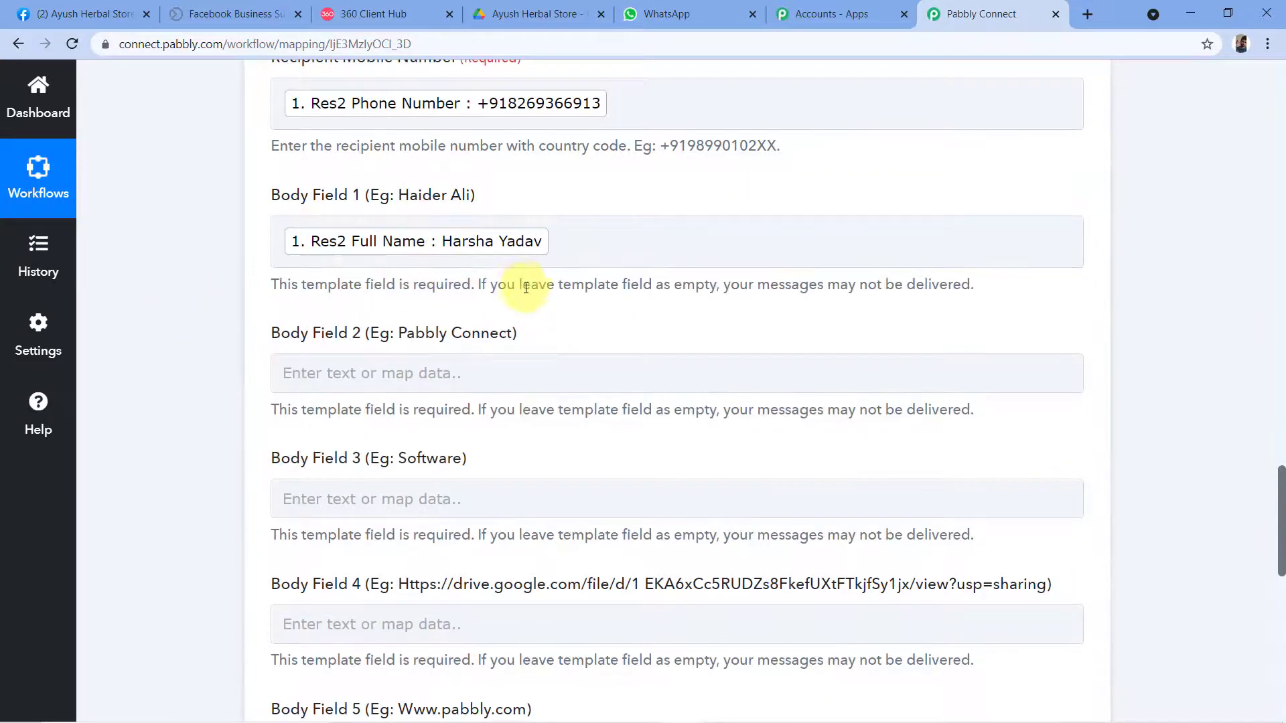
Check variable {{2}} in the 360 Client Hub template preview and set Body Field 2 to "Ayush Herbal Store" in Pabbly Connect.
{"action": "scroll", "coordinate": [439, 220], "scroll_direction": "down", "scroll_amount": 1}
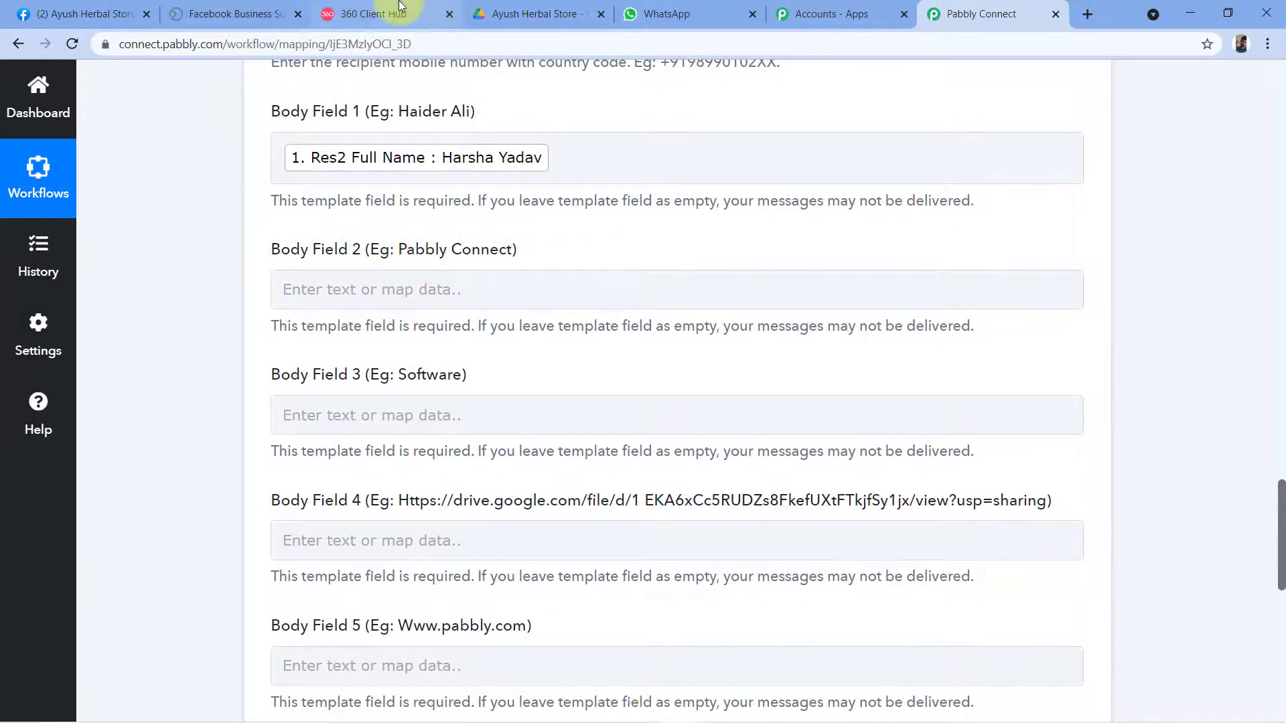
{"action": "left_click", "coordinate": [379, 14]}
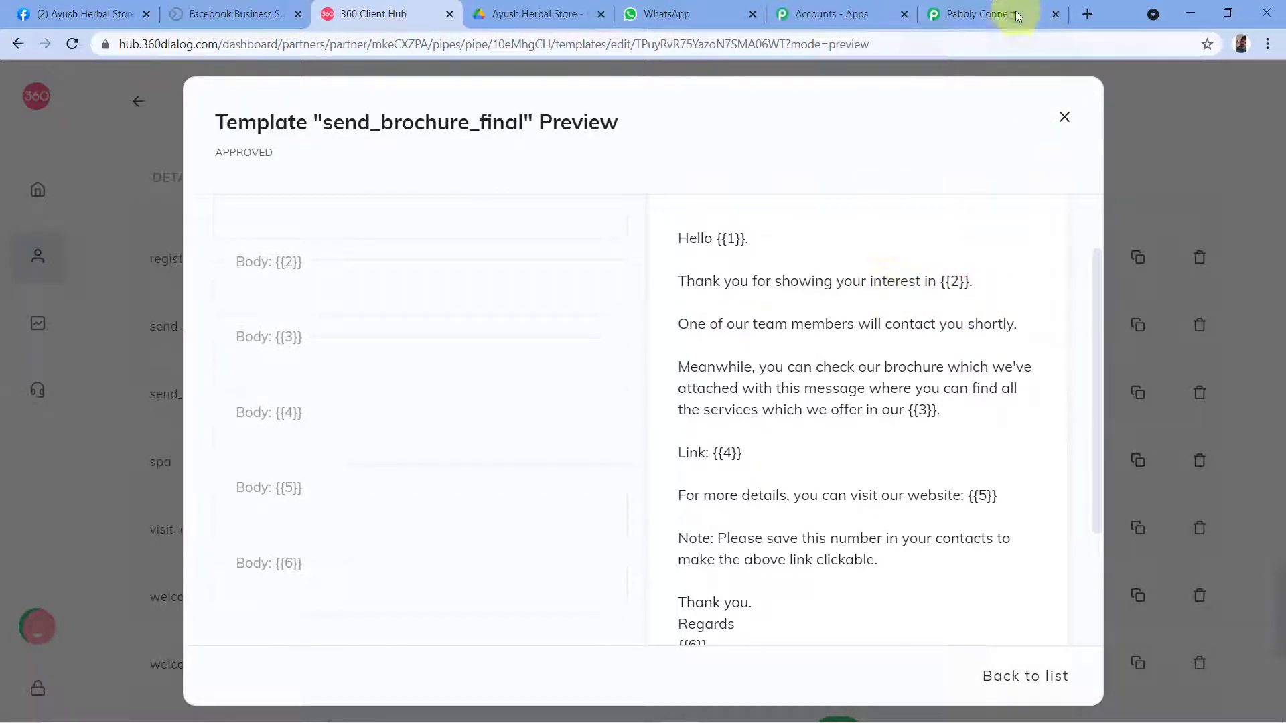
{"action": "left_click", "coordinate": [992, 13]}
{"action": "left_click", "coordinate": [373, 290]}
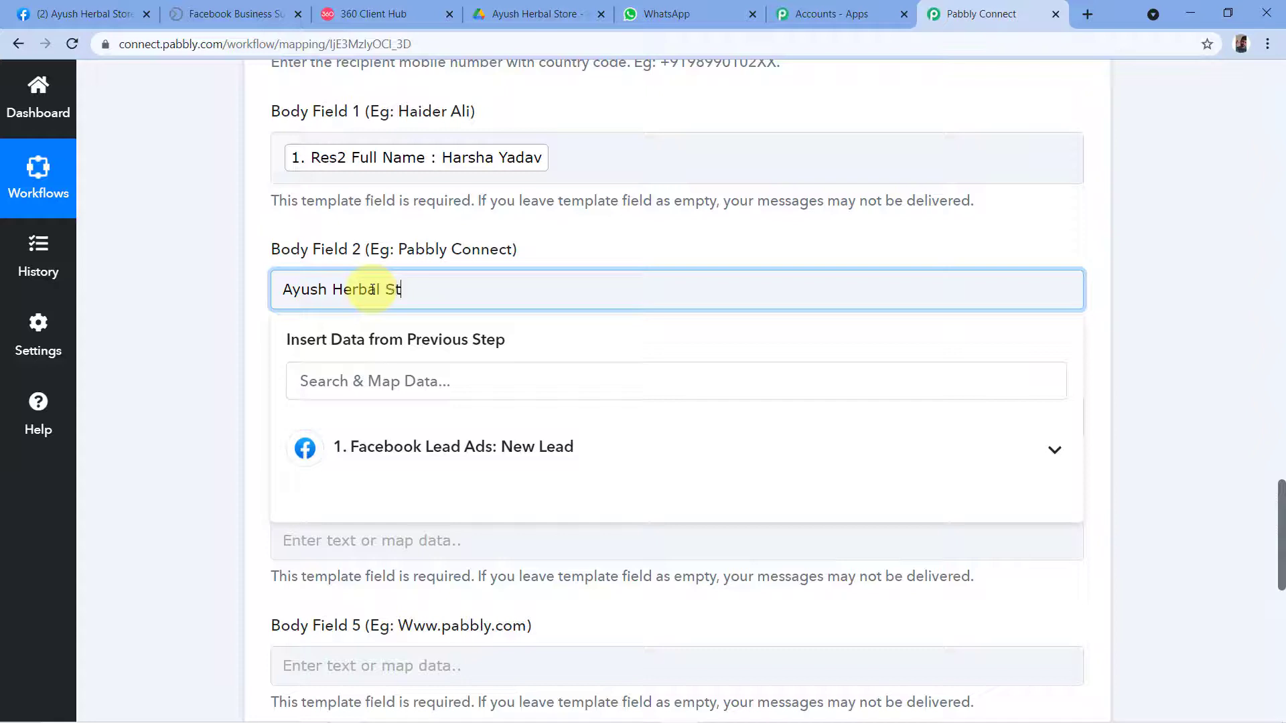
{"action": "left_click", "coordinate": [609, 239]}
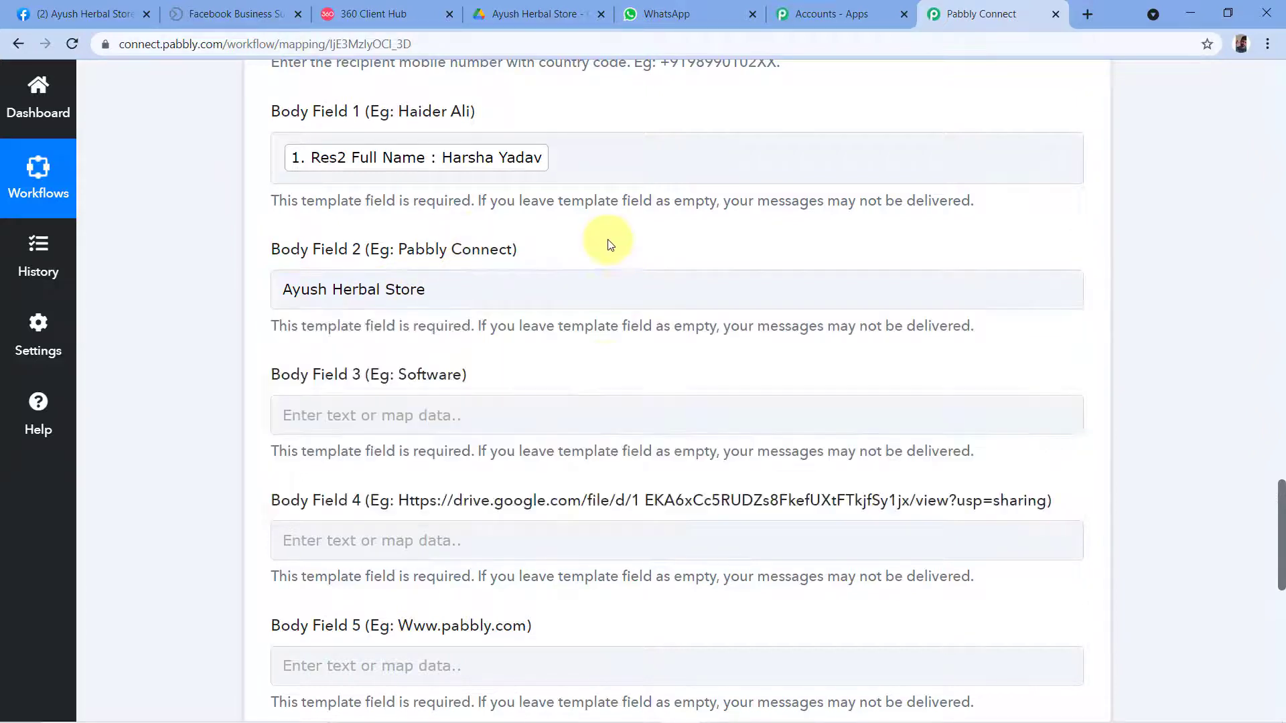
Check variable {{3}} in the 360 Client Hub template preview and set Body Field 3 to "Herbal Store" in Pabbly Connect.
{"action": "left_click", "coordinate": [495, 14]}
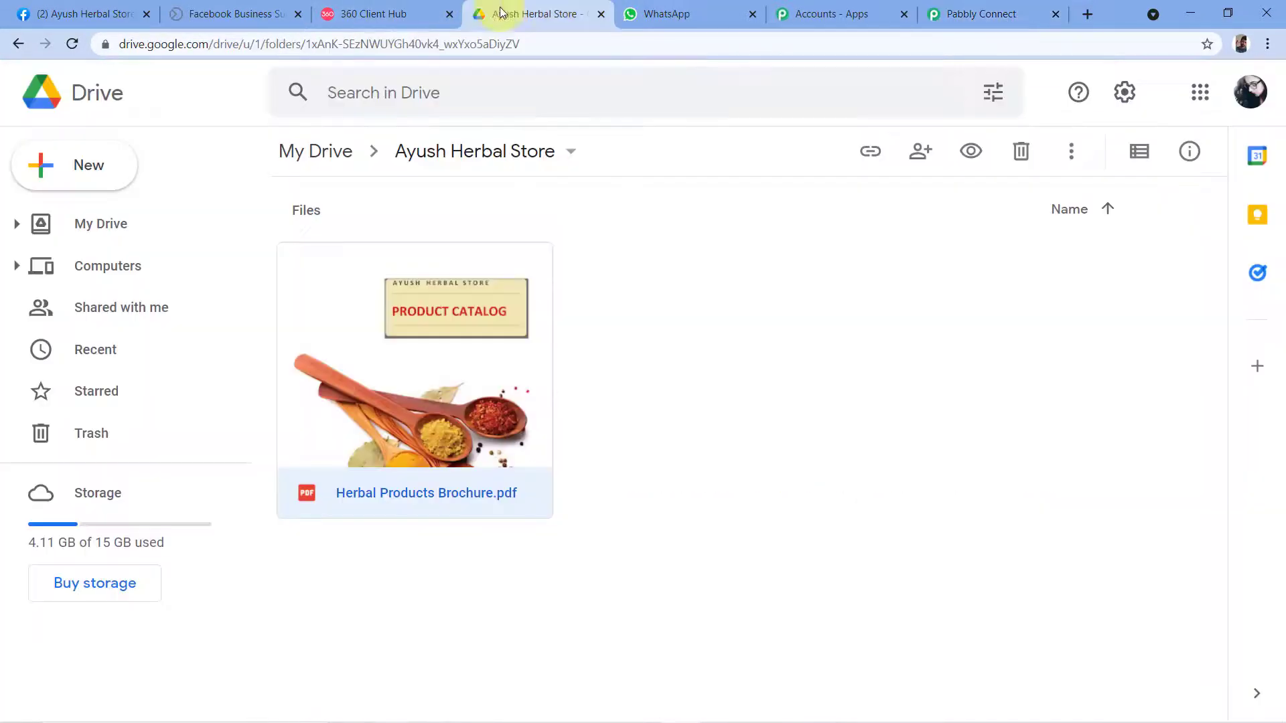
{"action": "left_click", "coordinate": [372, 14]}
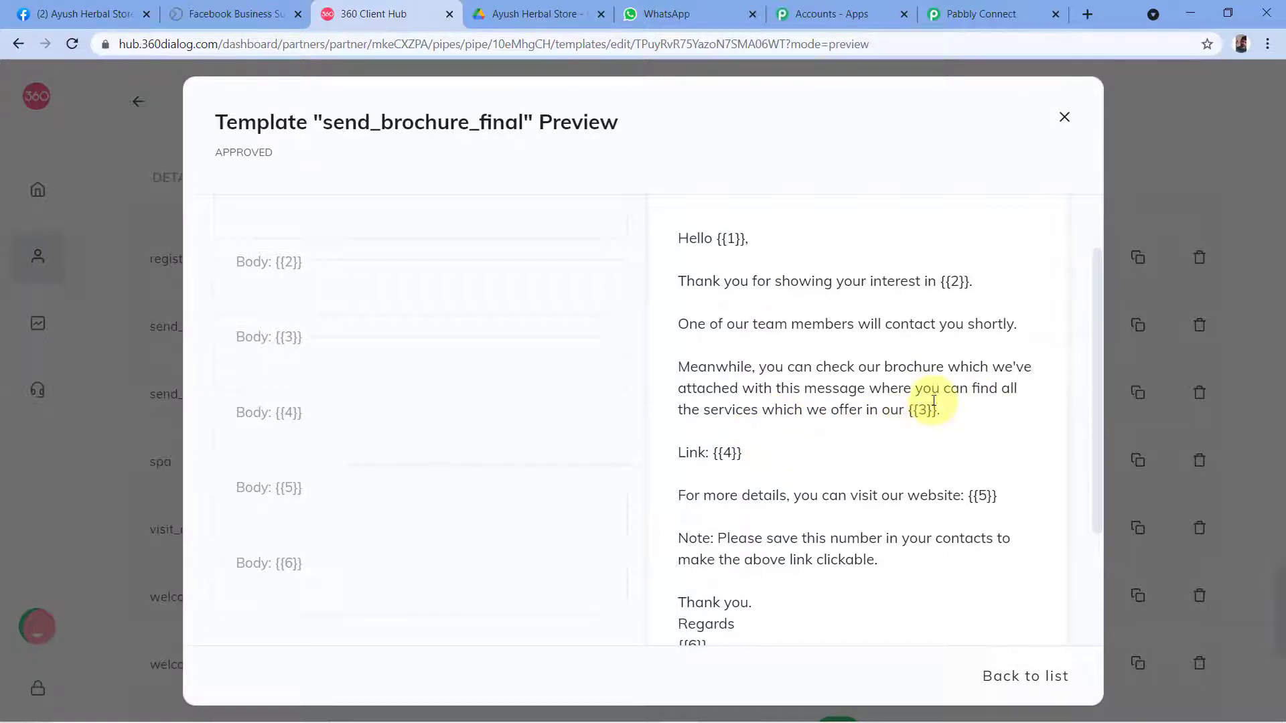
{"action": "left_click", "coordinate": [954, 18]}
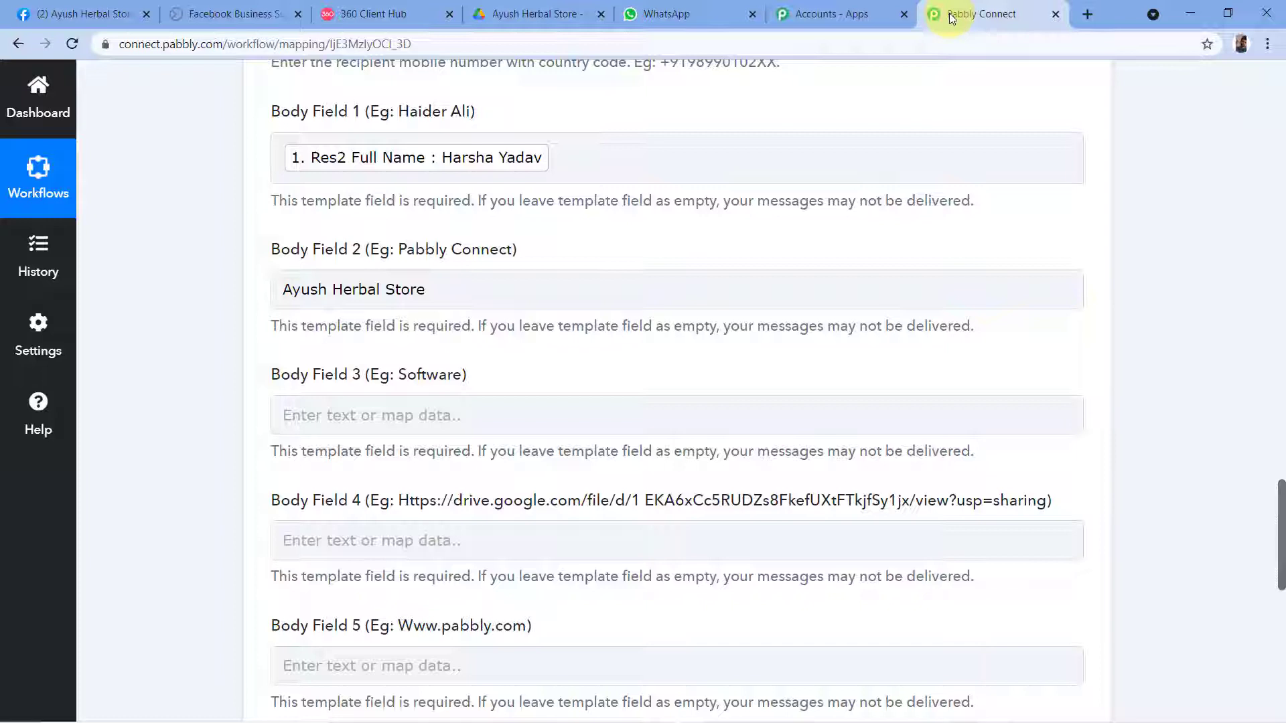
{"action": "left_click", "coordinate": [357, 429]}
{"action": "type", "text": "H"}
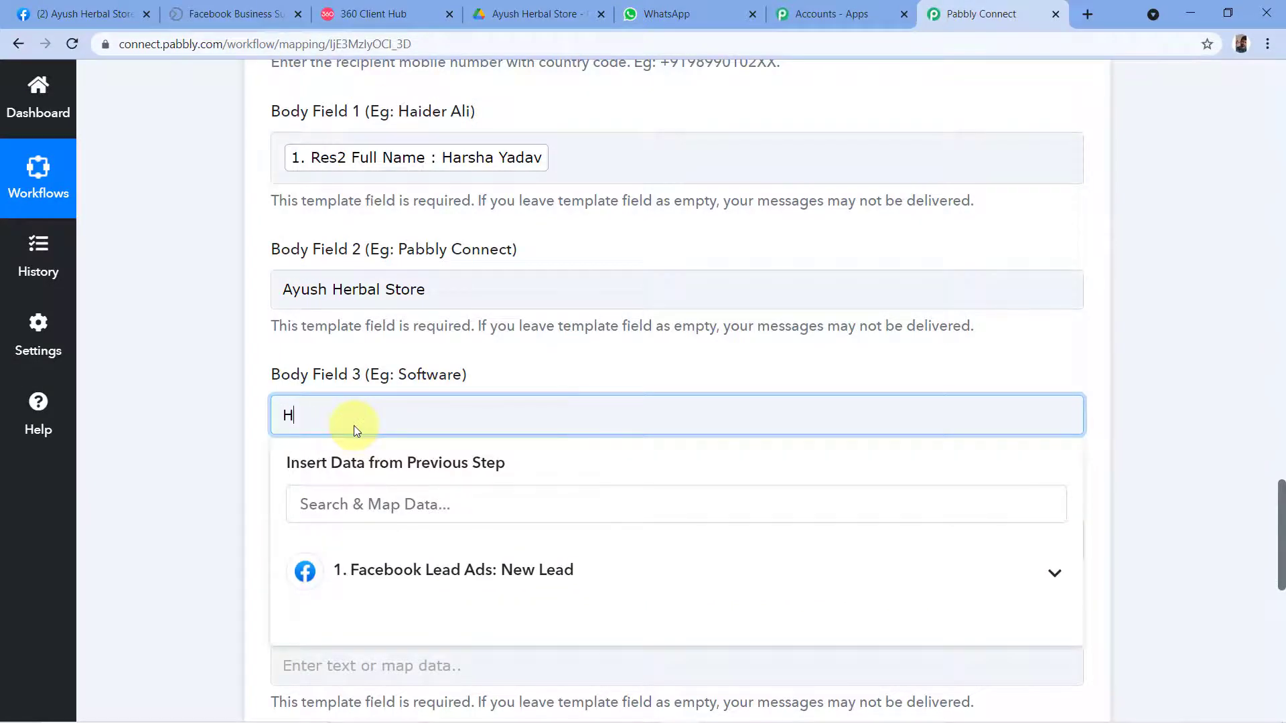
{"action": "type", "text": "erbal Store"}
{"action": "left_click", "coordinate": [244, 452]}
Check variable {{4}} in the 360 Client Hub template preview and copy the sharing link of Herbal Products Brochure.pdf from Google Drive.
{"action": "scroll", "coordinate": [308, 402], "scroll_direction": "down", "scroll_amount": 3}
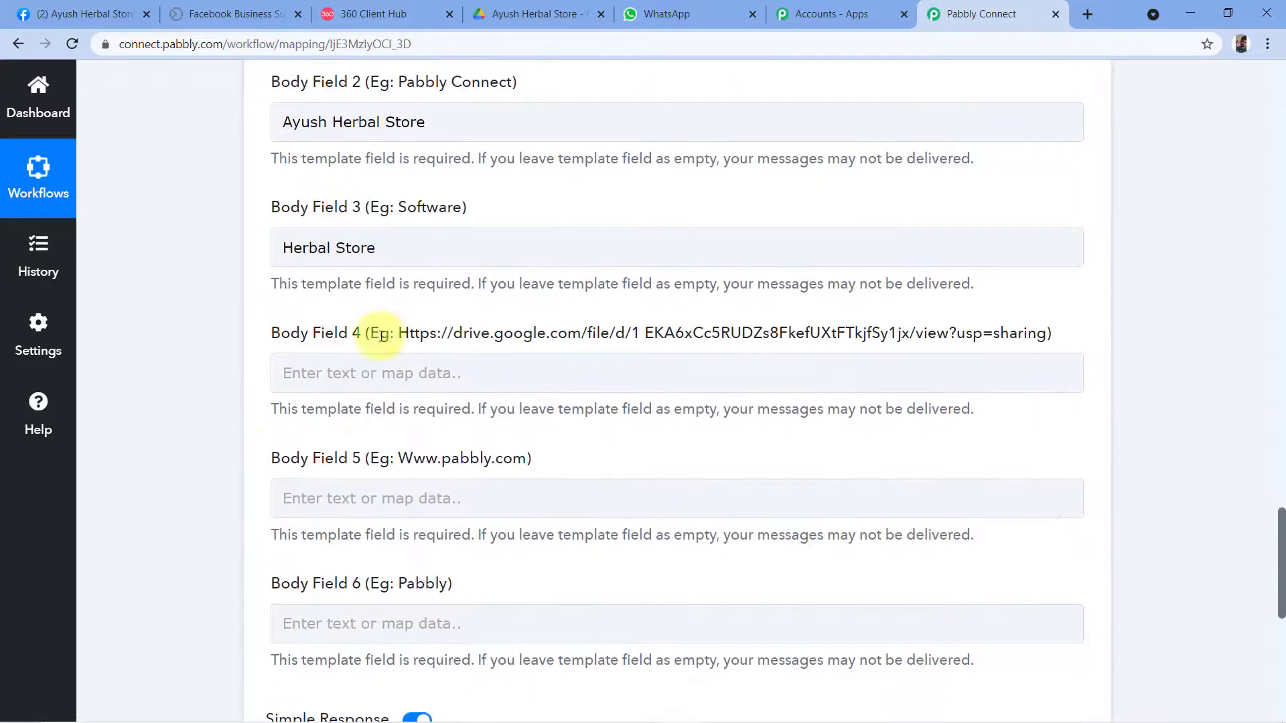
{"action": "left_click", "coordinate": [402, 13]}
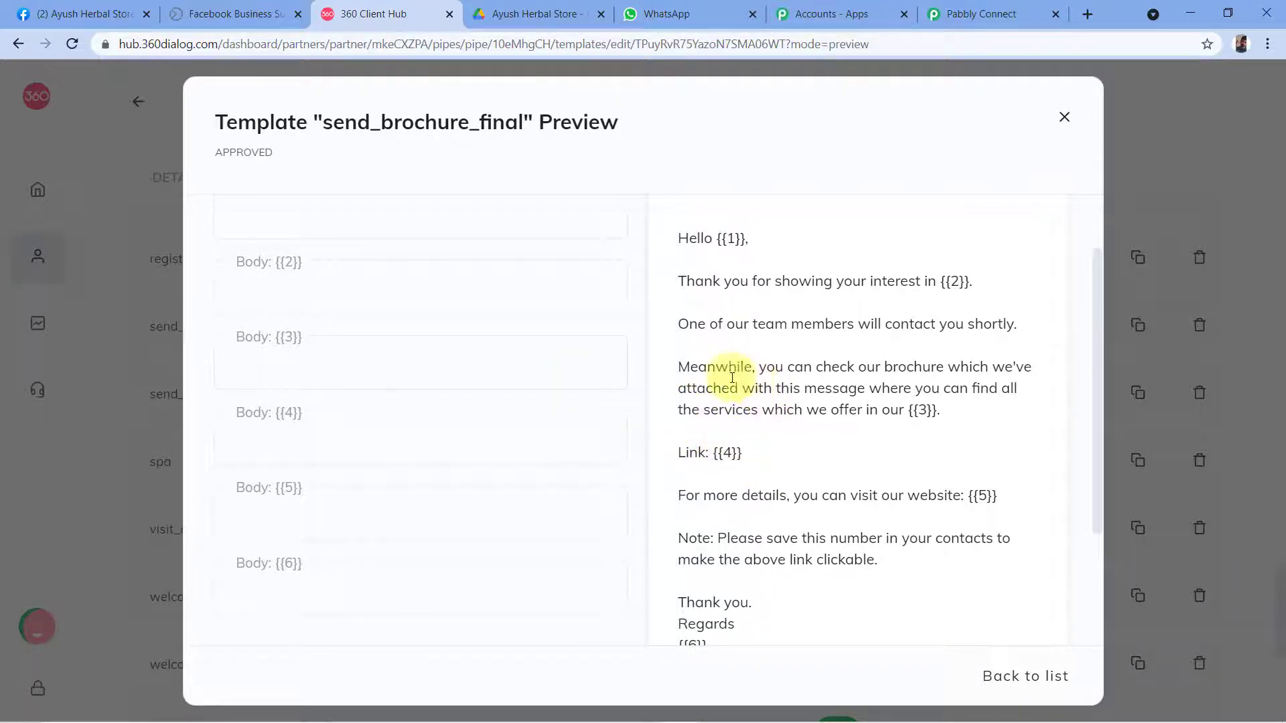
{"action": "left_click", "coordinate": [978, 13]}
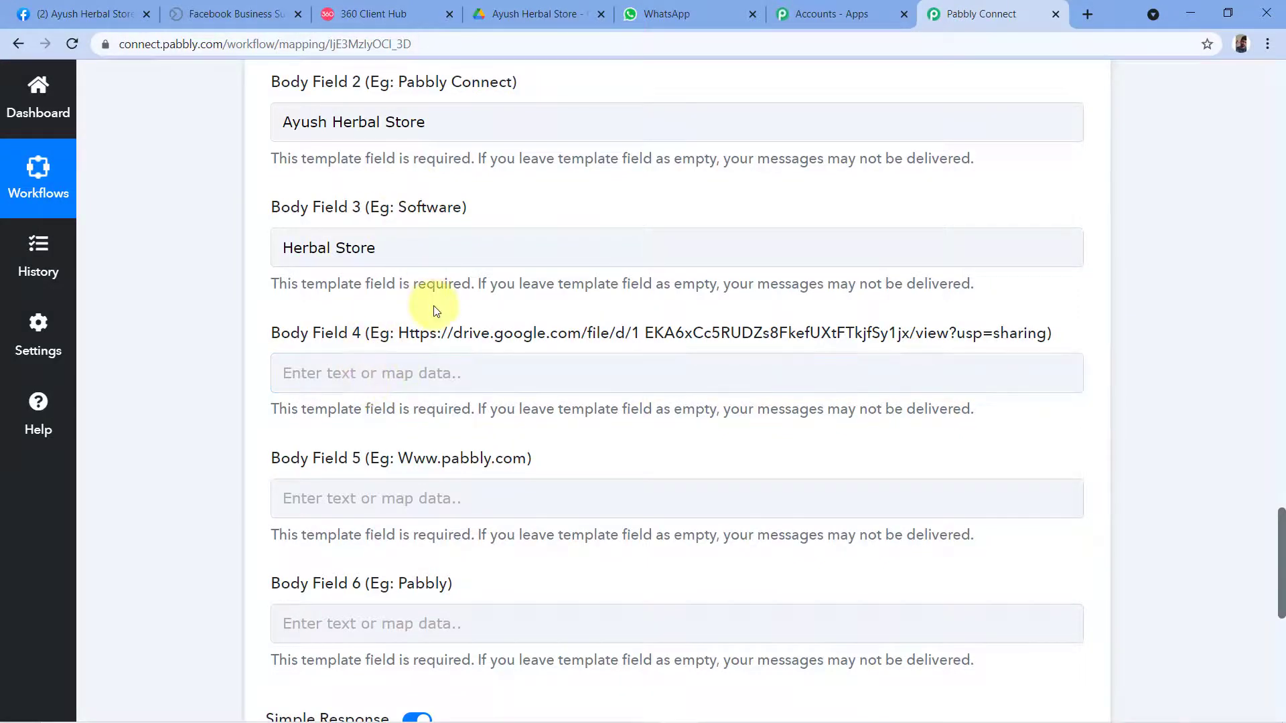
{"action": "left_click", "coordinate": [552, 16]}
{"action": "left_click", "coordinate": [622, 352]}
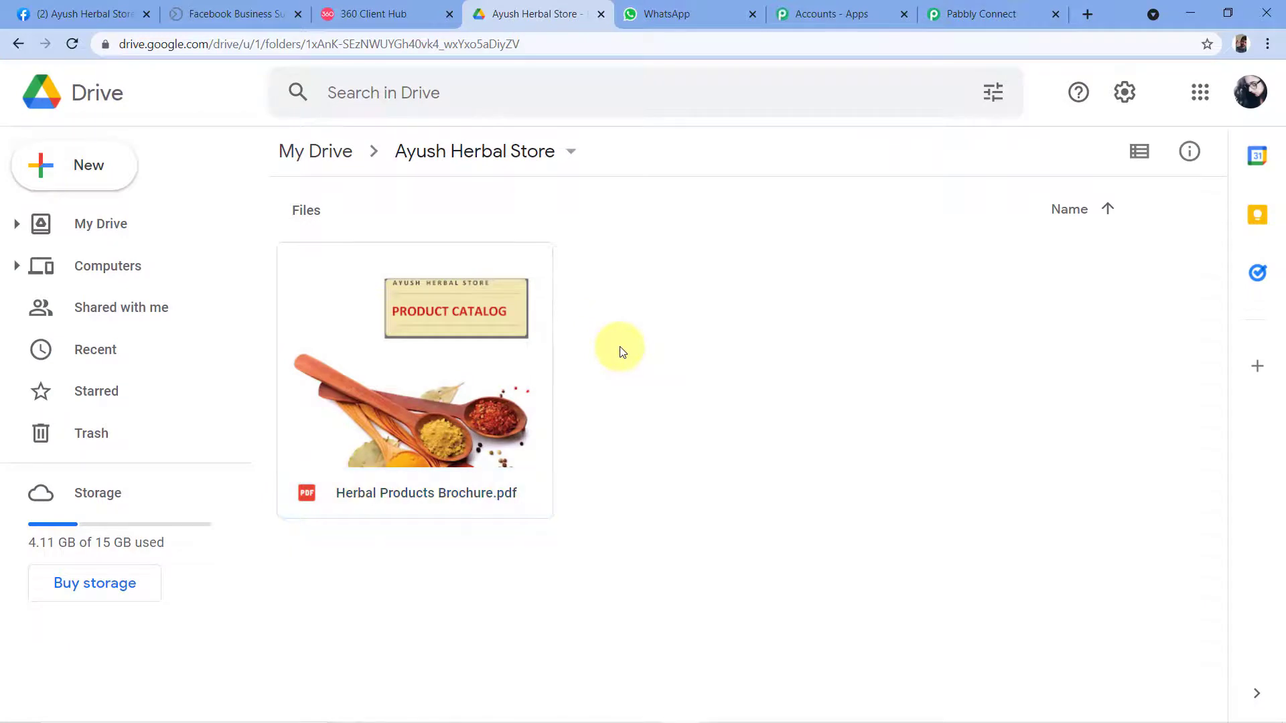
{"action": "right_click", "coordinate": [387, 358]}
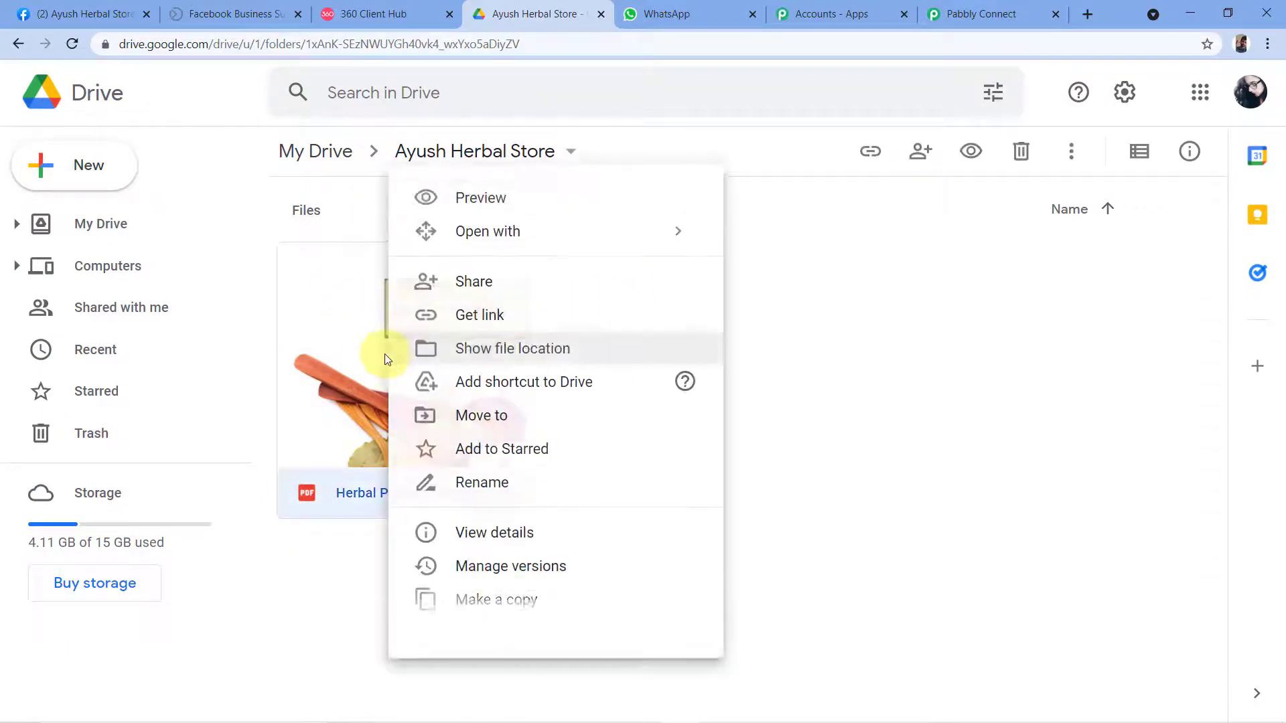
{"action": "left_click", "coordinate": [475, 287]}
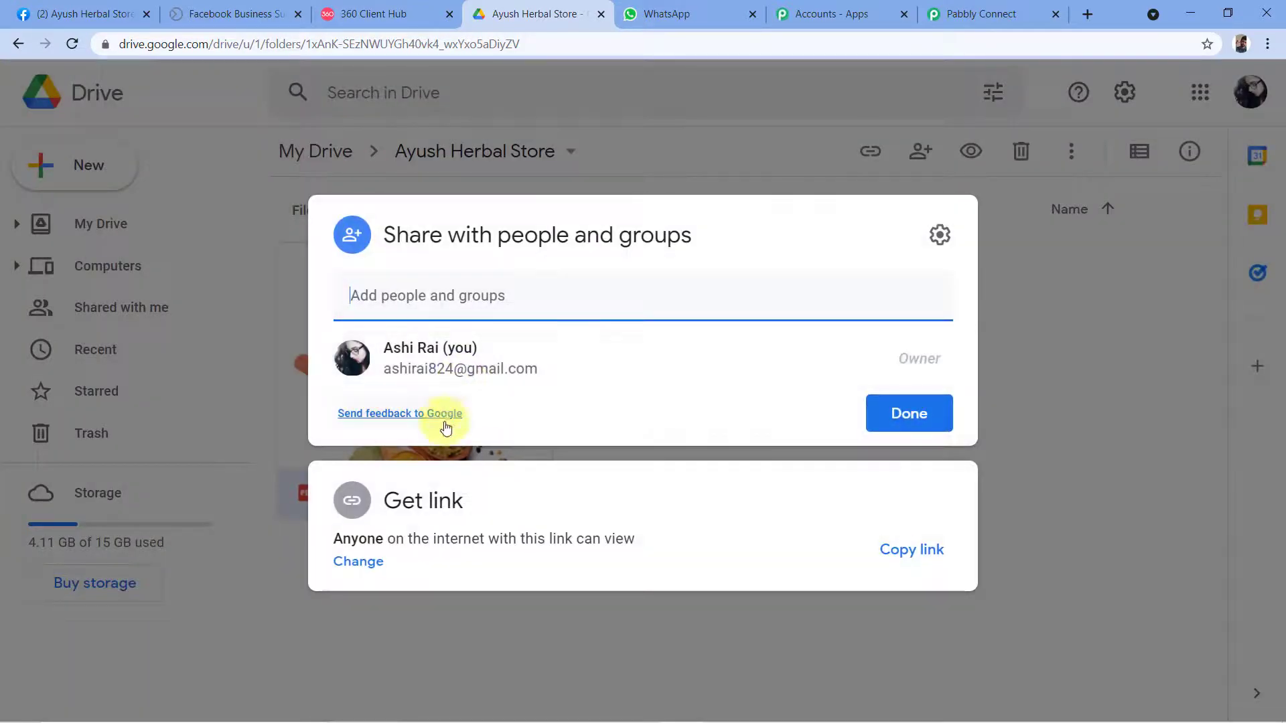
{"action": "left_click", "coordinate": [906, 549]}
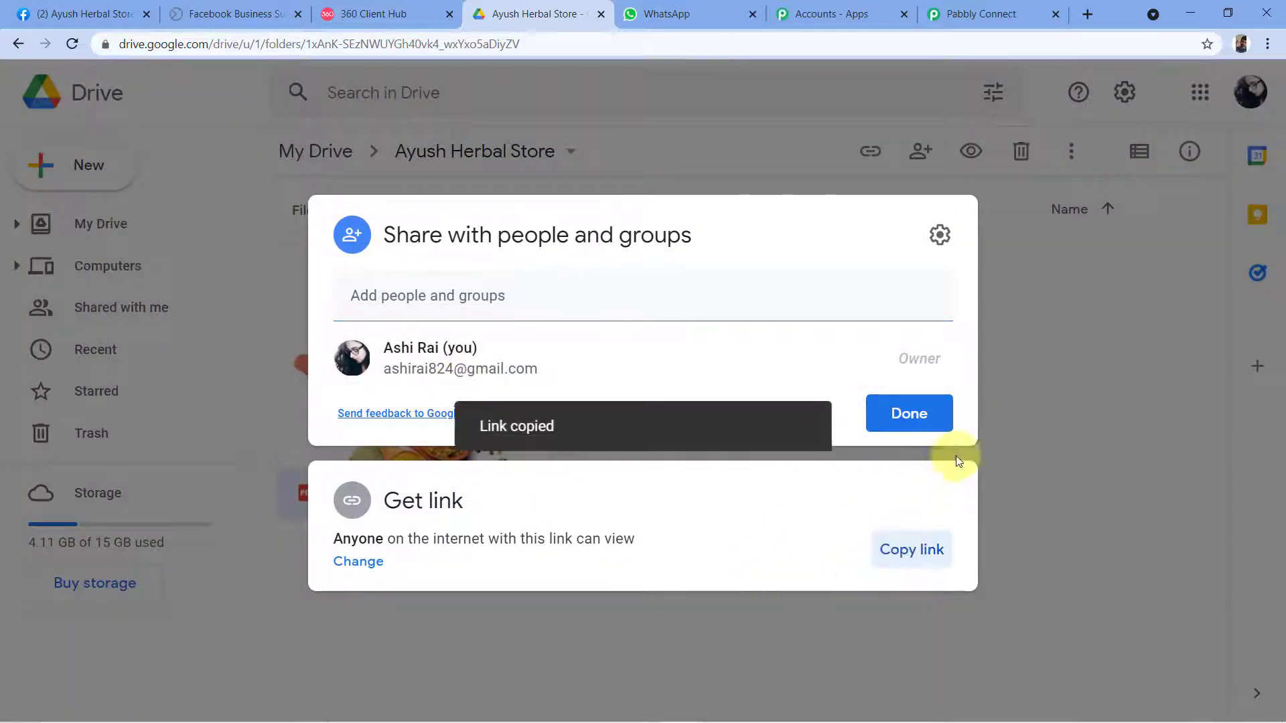
{"action": "left_click", "coordinate": [892, 422]}
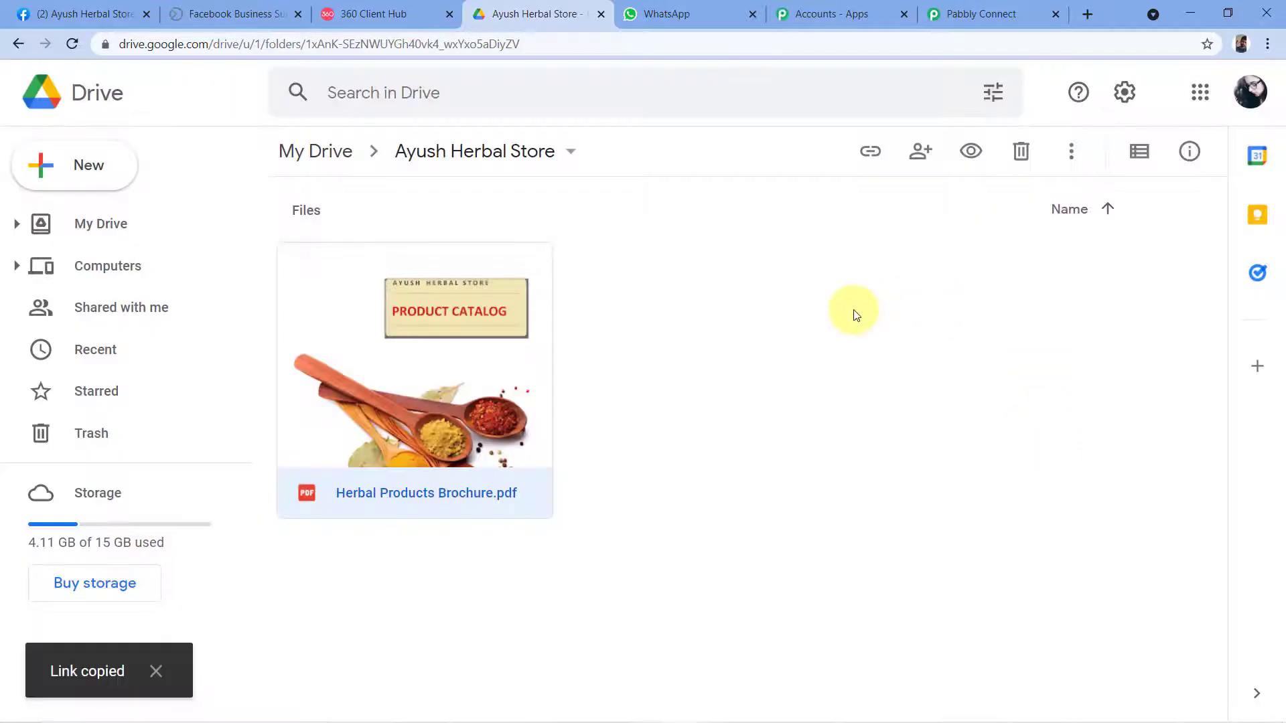
Back in Pabbly Connect, paste the brochure's Google Drive sharing link into Body Field 4.
{"action": "left_click", "coordinate": [981, 8]}
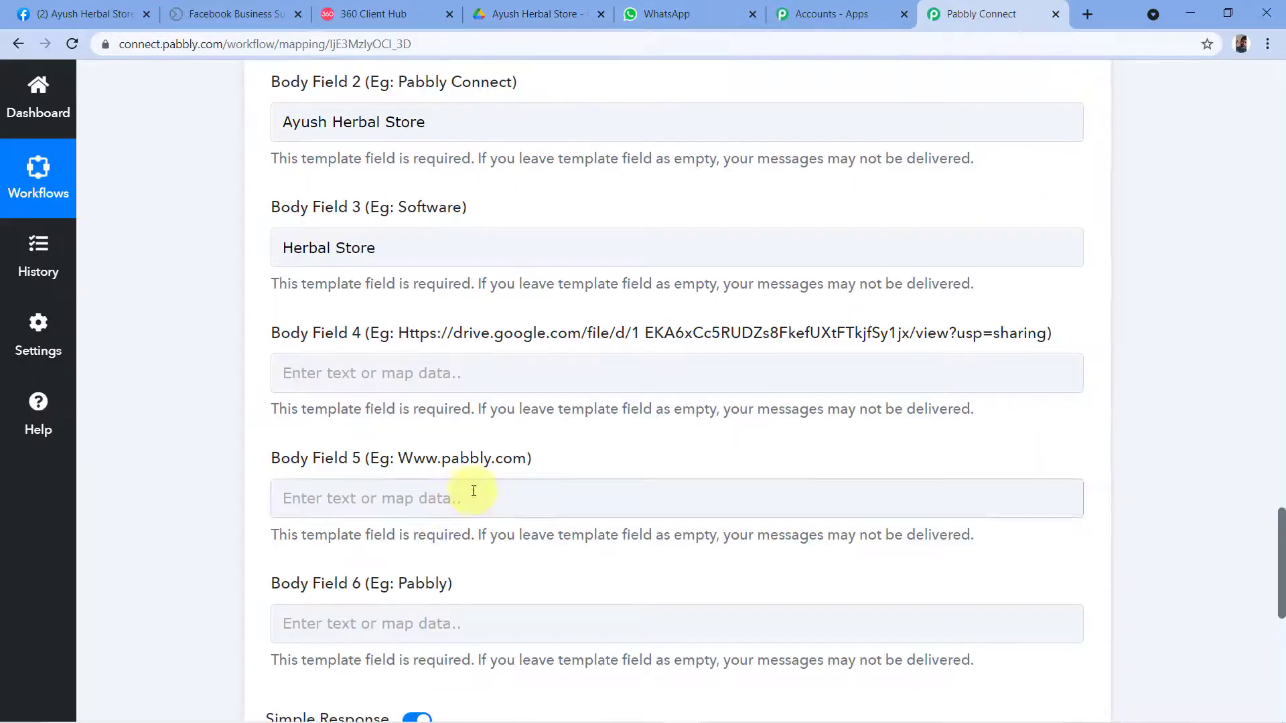
{"action": "left_click", "coordinate": [349, 373]}
{"action": "right_click", "coordinate": [349, 373]}
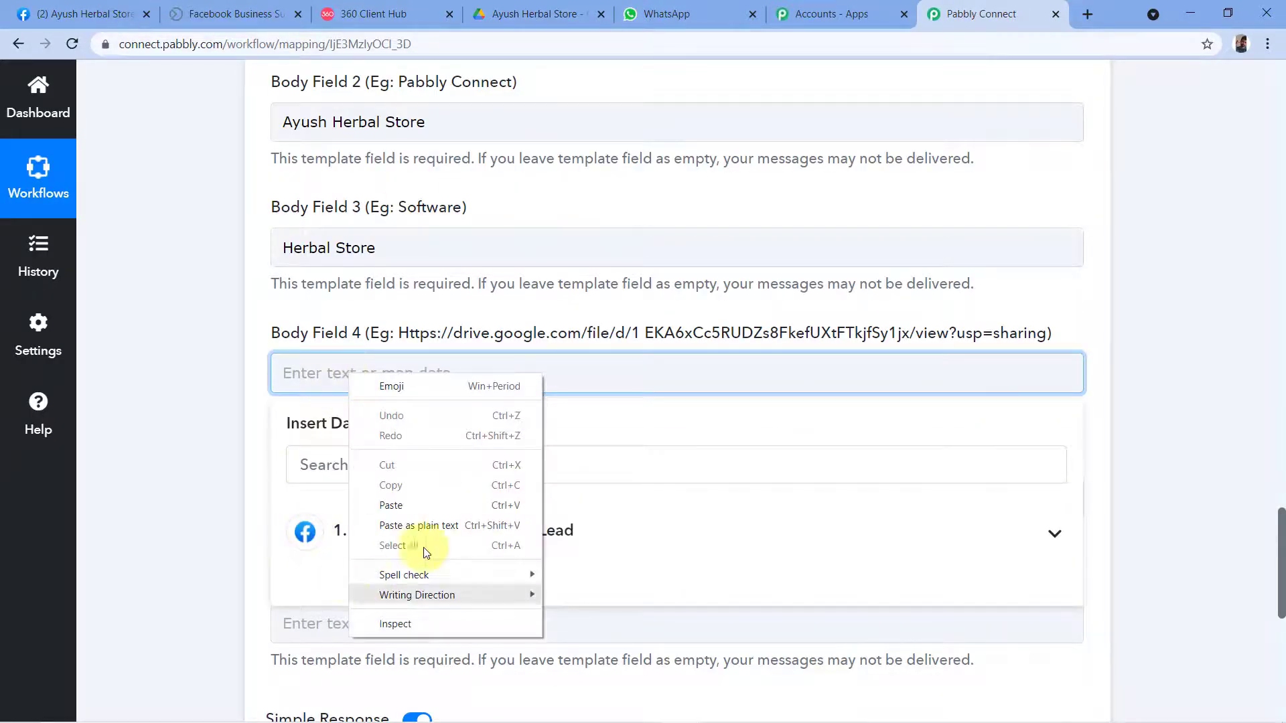
{"action": "left_click", "coordinate": [424, 505]}
{"action": "left_click", "coordinate": [213, 394]}
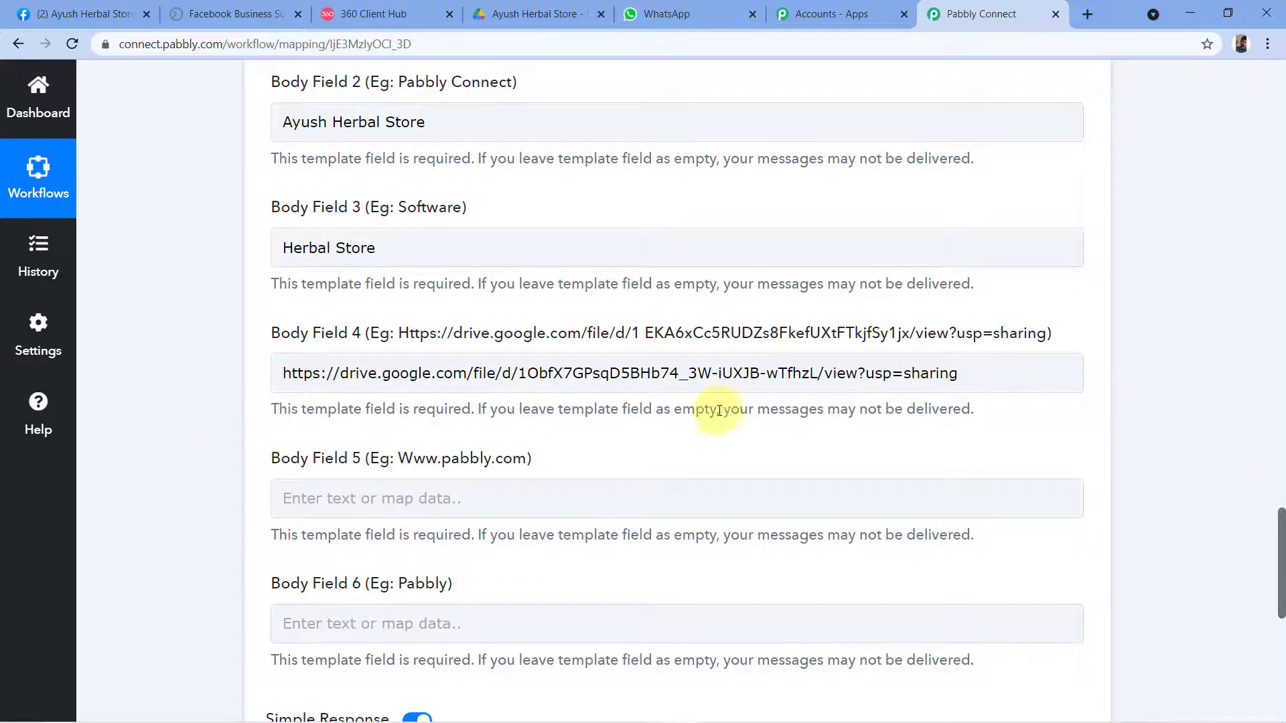
{"action": "left_click", "coordinate": [913, 378]}
Copy the web address of the Ayush Herbal Store Facebook page and paste it into Body Field 5 in Pabbly Connect.
{"action": "scroll", "coordinate": [617, 396], "scroll_direction": "down", "scroll_amount": 1}
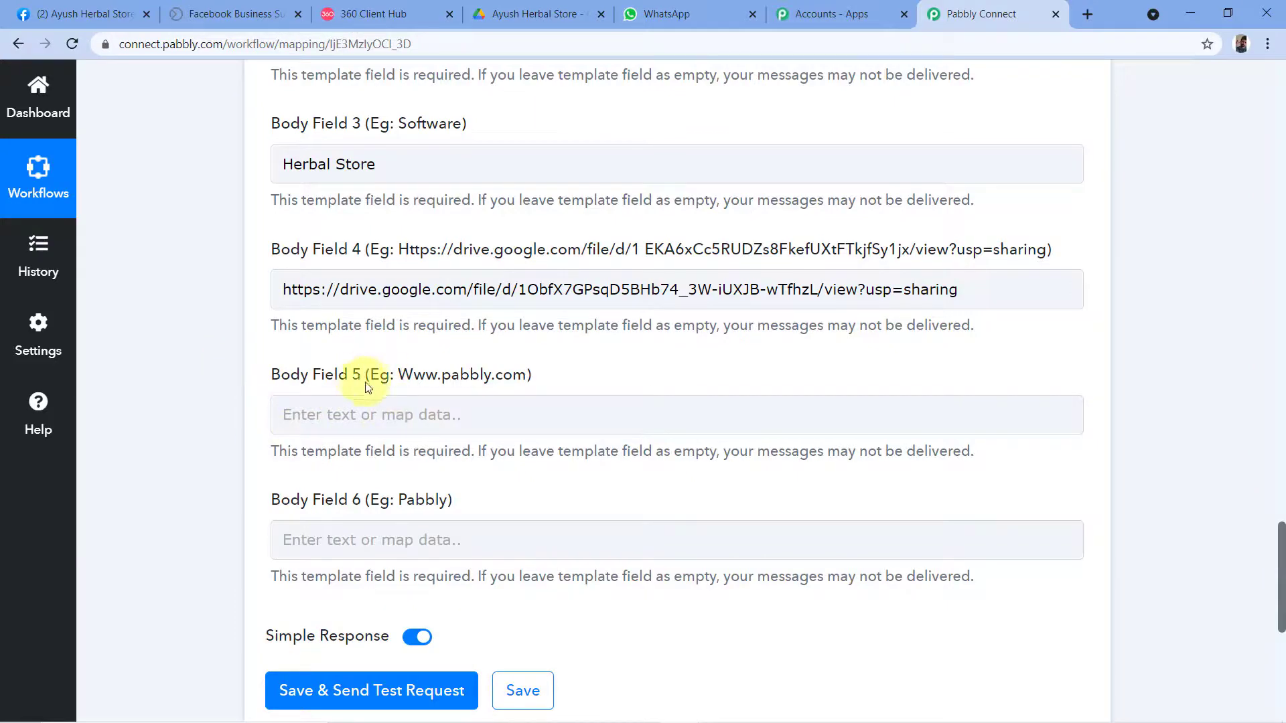
{"action": "left_click_drag", "start_coordinate": [400, 375], "coordinate": [510, 377]}
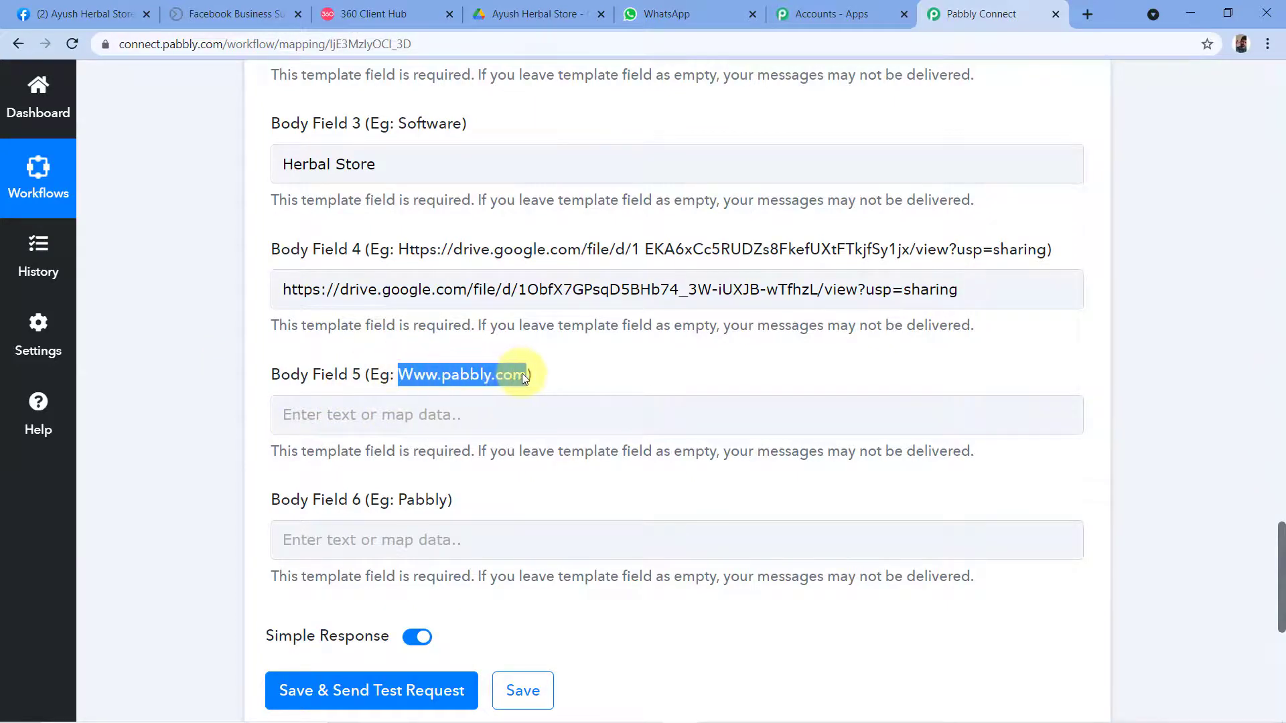
{"action": "left_click", "coordinate": [53, 7]}
{"action": "left_click", "coordinate": [424, 44]}
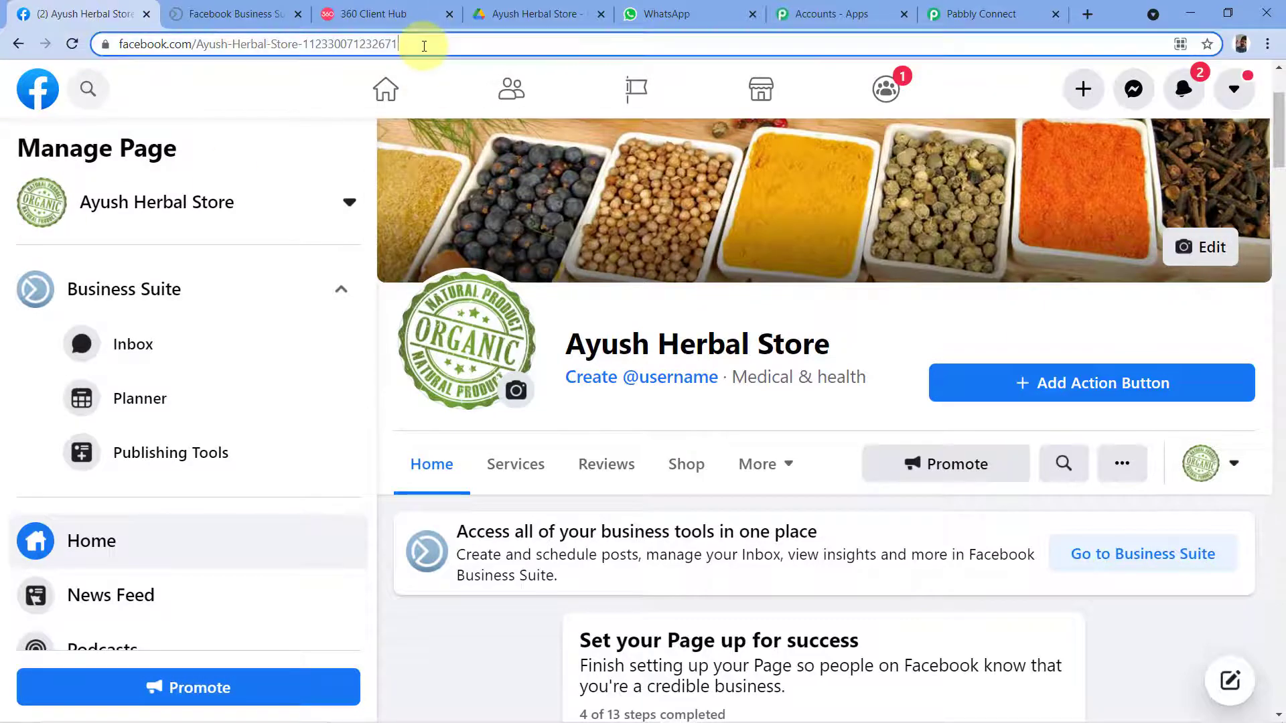
{"action": "key", "text": "ctrl+a"}
{"action": "triple_click", "coordinate": [424, 46]}
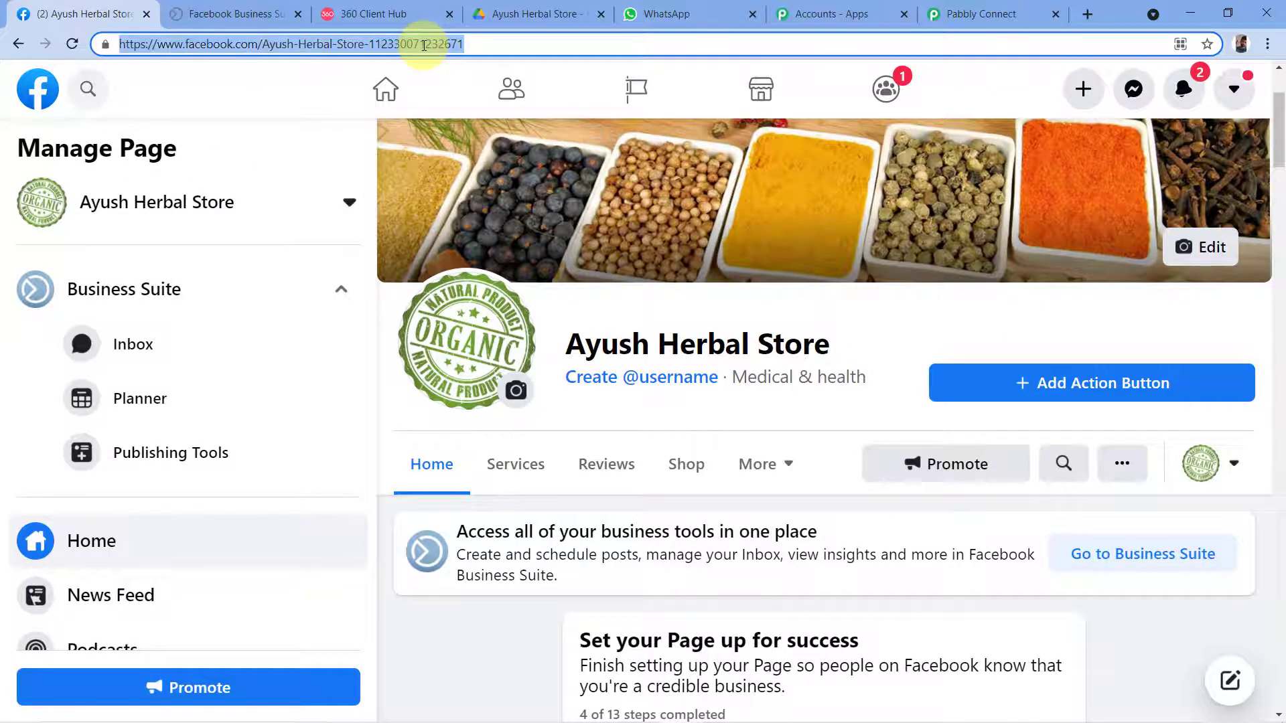
{"action": "left_click", "coordinate": [978, 14]}
{"action": "left_click", "coordinate": [343, 413]}
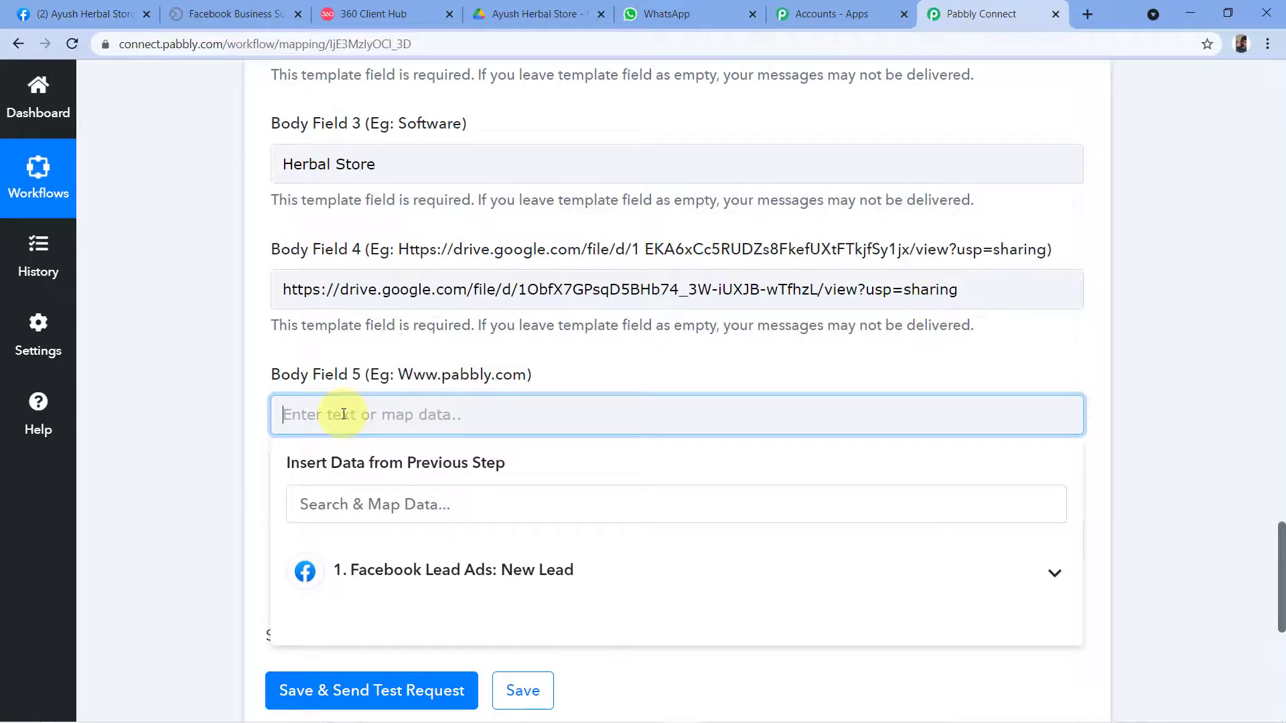
{"action": "key", "text": "ctrl+v"}
{"action": "left_click", "coordinate": [274, 506]}
Check variable {{6}} in the 360 Client Hub template preview and set Body Field 6 to "Ayush Herbal Store" in Pabbly Connect.
{"action": "scroll", "coordinate": [228, 507], "scroll_direction": "down", "scroll_amount": 1}
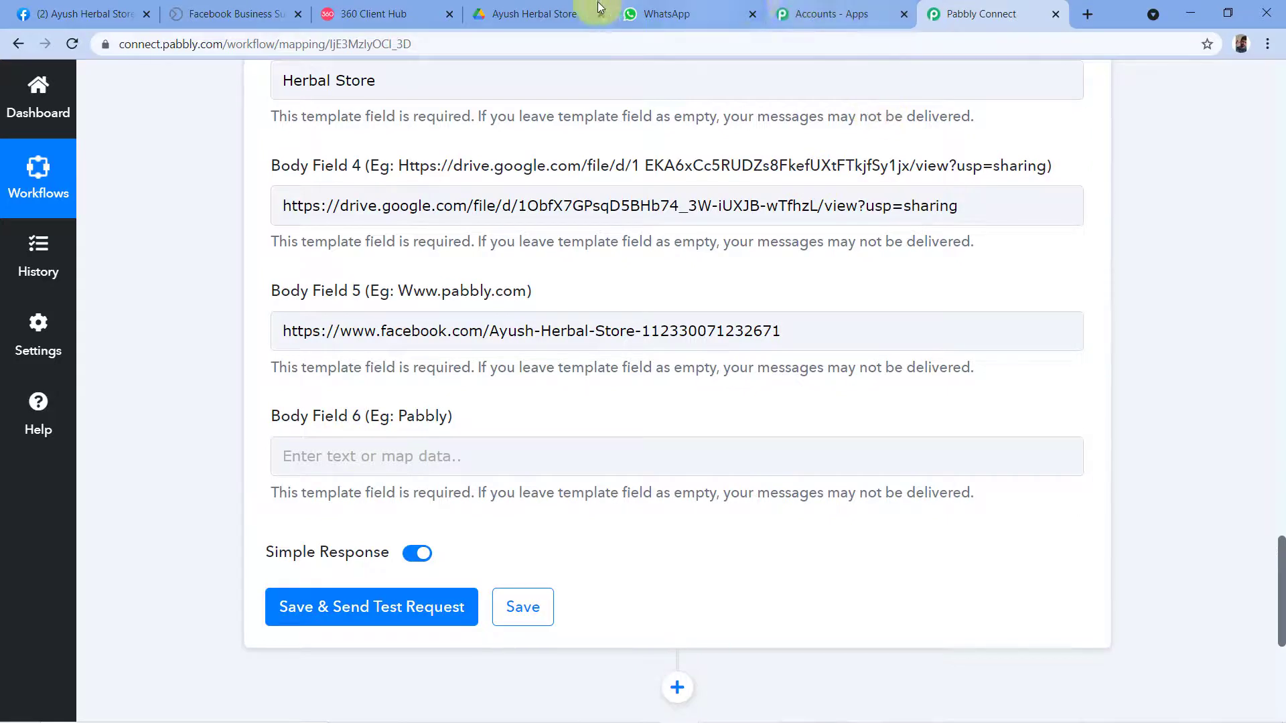
{"action": "left_click", "coordinate": [402, 12]}
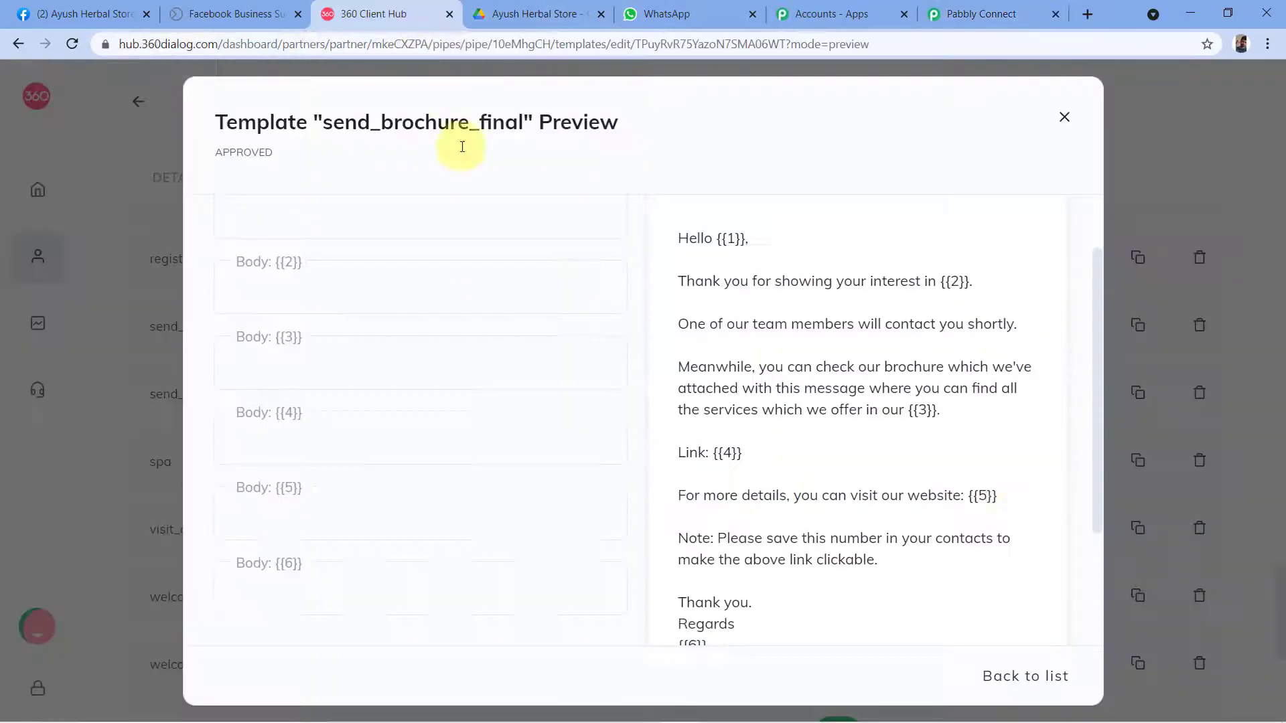
{"action": "scroll", "coordinate": [811, 582], "scroll_direction": "down", "scroll_amount": 3}
{"action": "left_click_drag", "start_coordinate": [726, 477], "coordinate": [686, 478]}
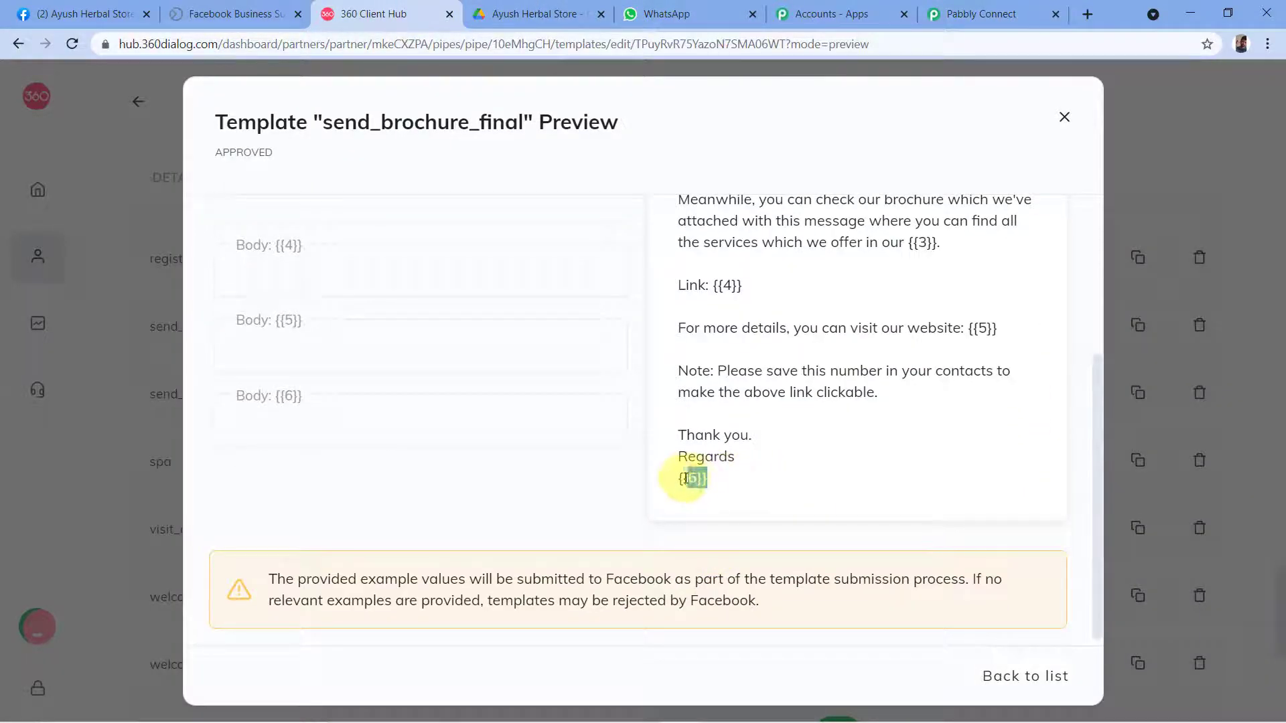
{"action": "left_click", "coordinate": [1066, 7]}
{"action": "left_click", "coordinate": [335, 456]}
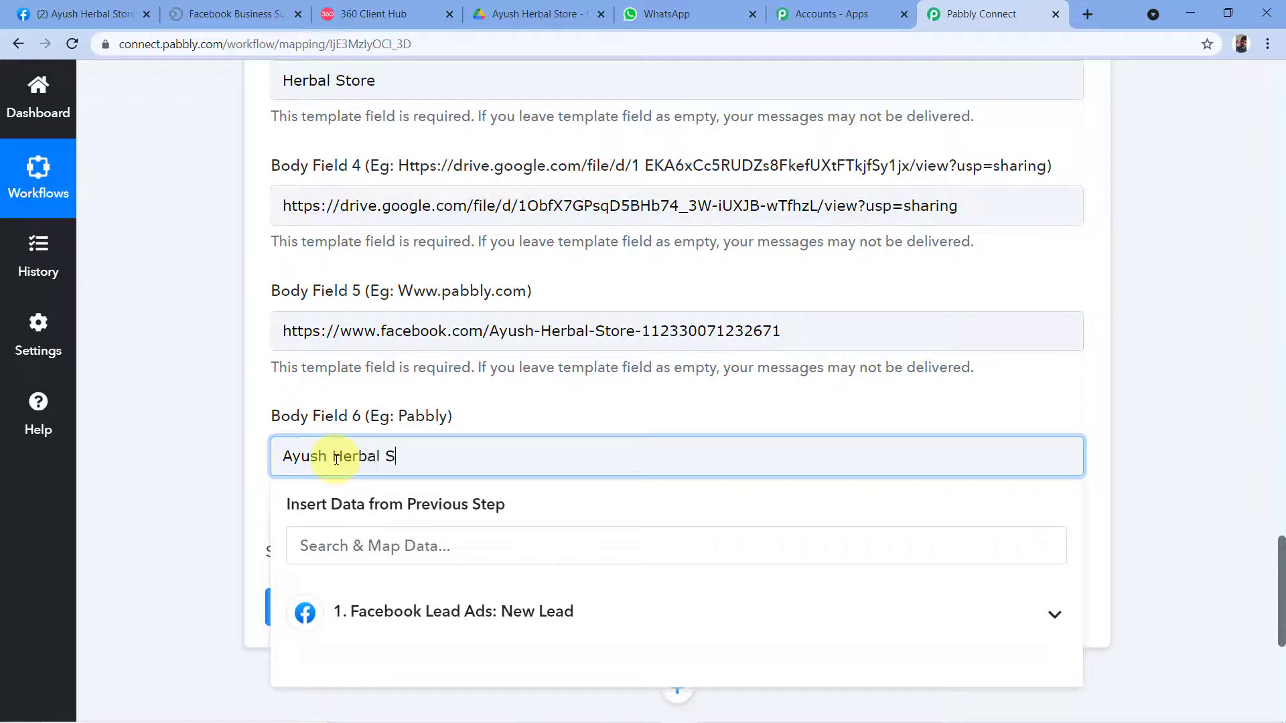
{"action": "left_click", "coordinate": [237, 456]}
Review the filled body fields against the variables in the send_brochure_final preview in the 360 Client Hub.
{"action": "scroll", "coordinate": [238, 351], "scroll_direction": "up", "scroll_amount": 3}
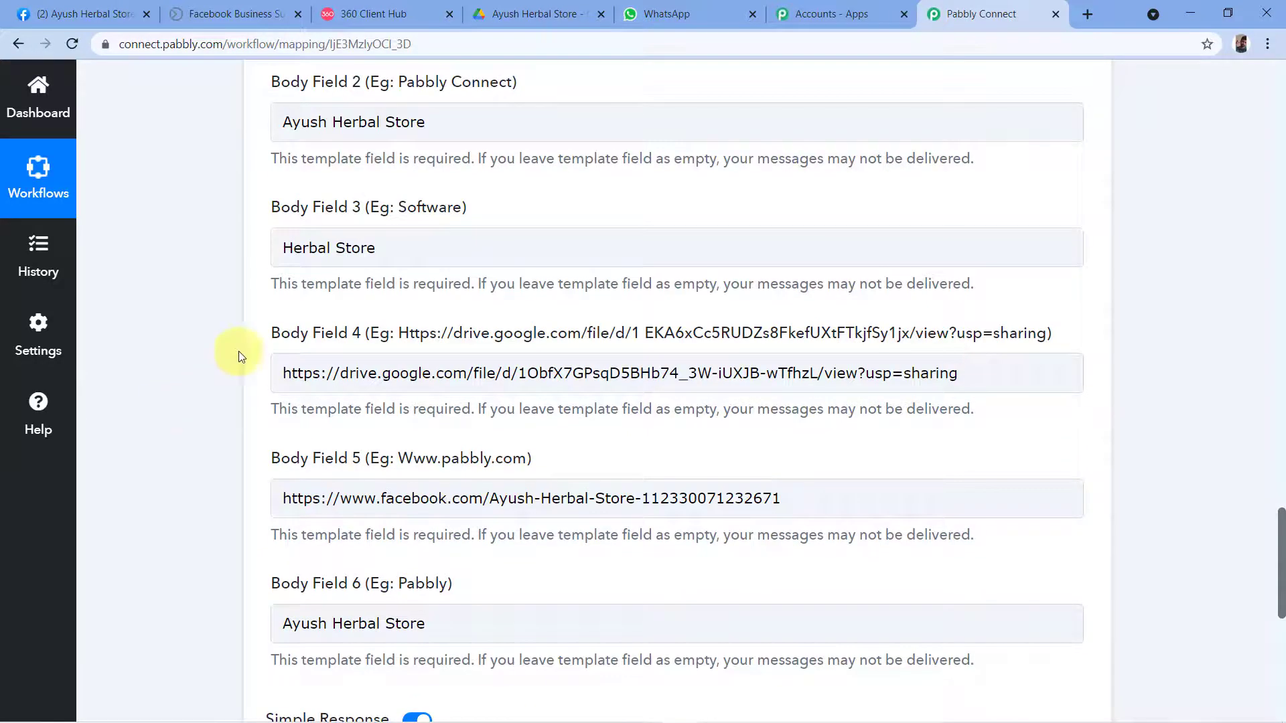
{"action": "left_click", "coordinate": [367, 8]}
{"action": "scroll", "coordinate": [699, 302], "scroll_direction": "up", "scroll_amount": 1}
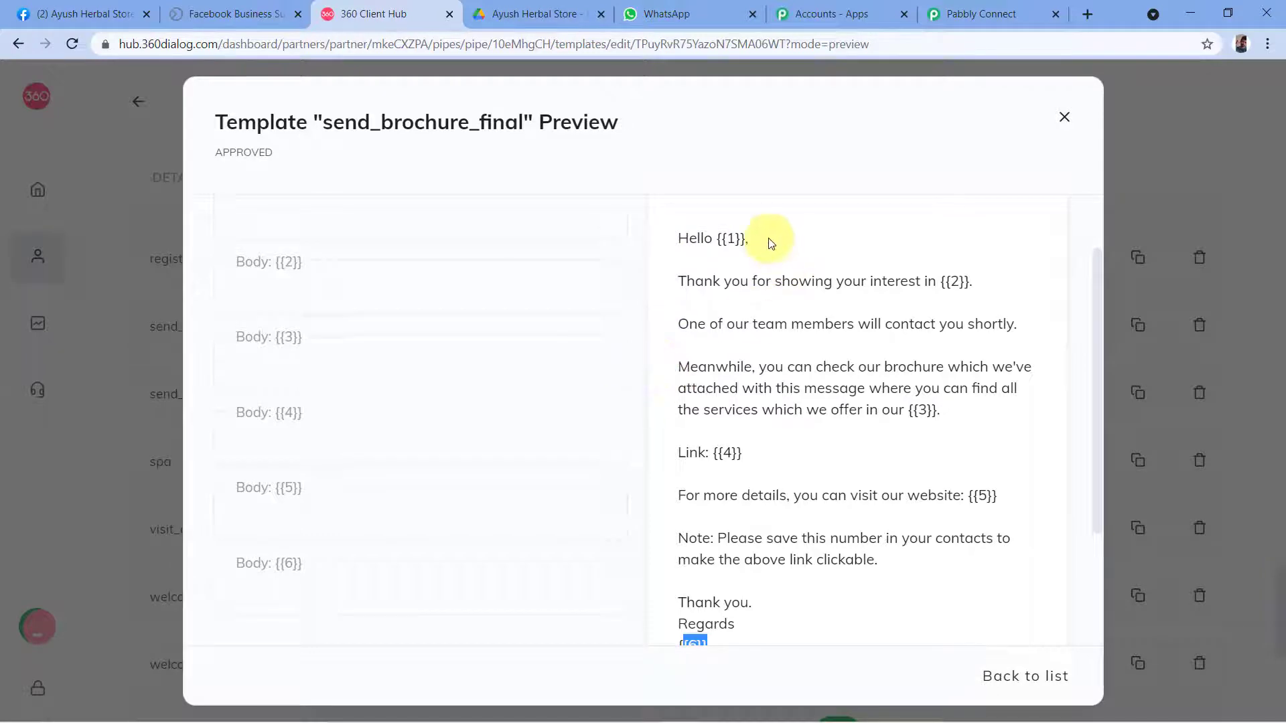
{"action": "scroll", "coordinate": [777, 214], "scroll_direction": "down", "scroll_amount": 2}
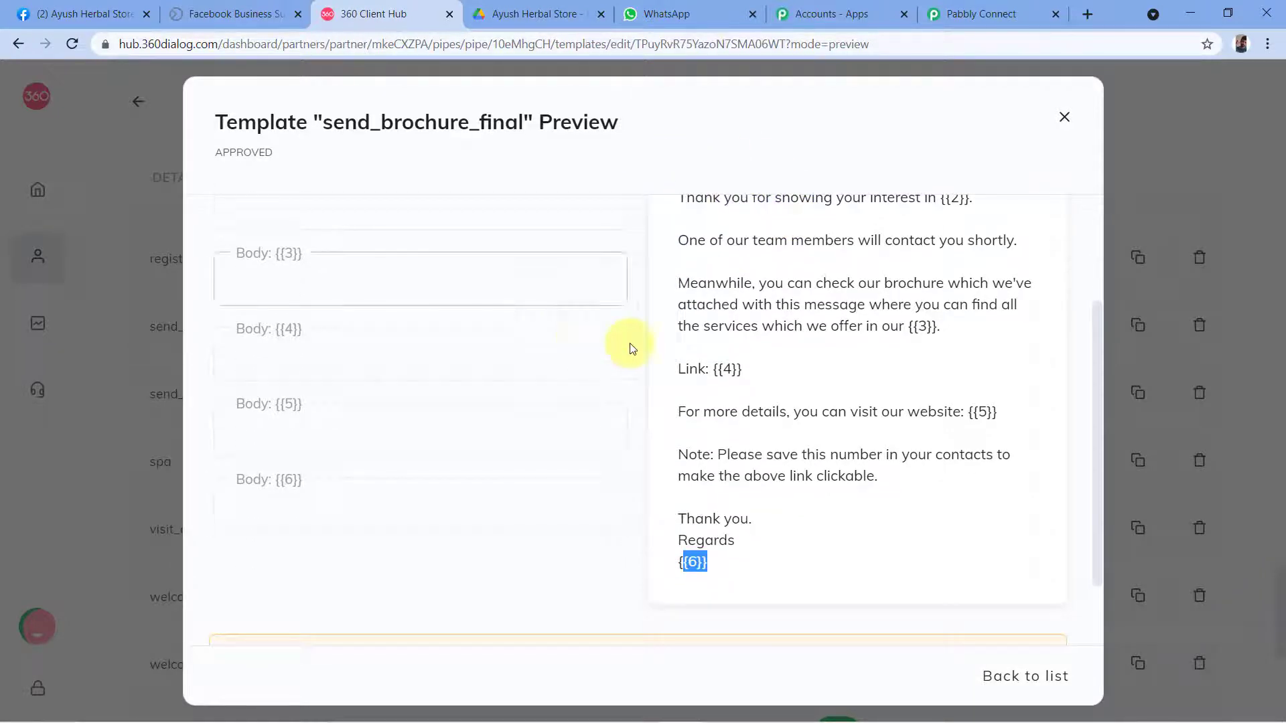
{"action": "left_click", "coordinate": [665, 457]}
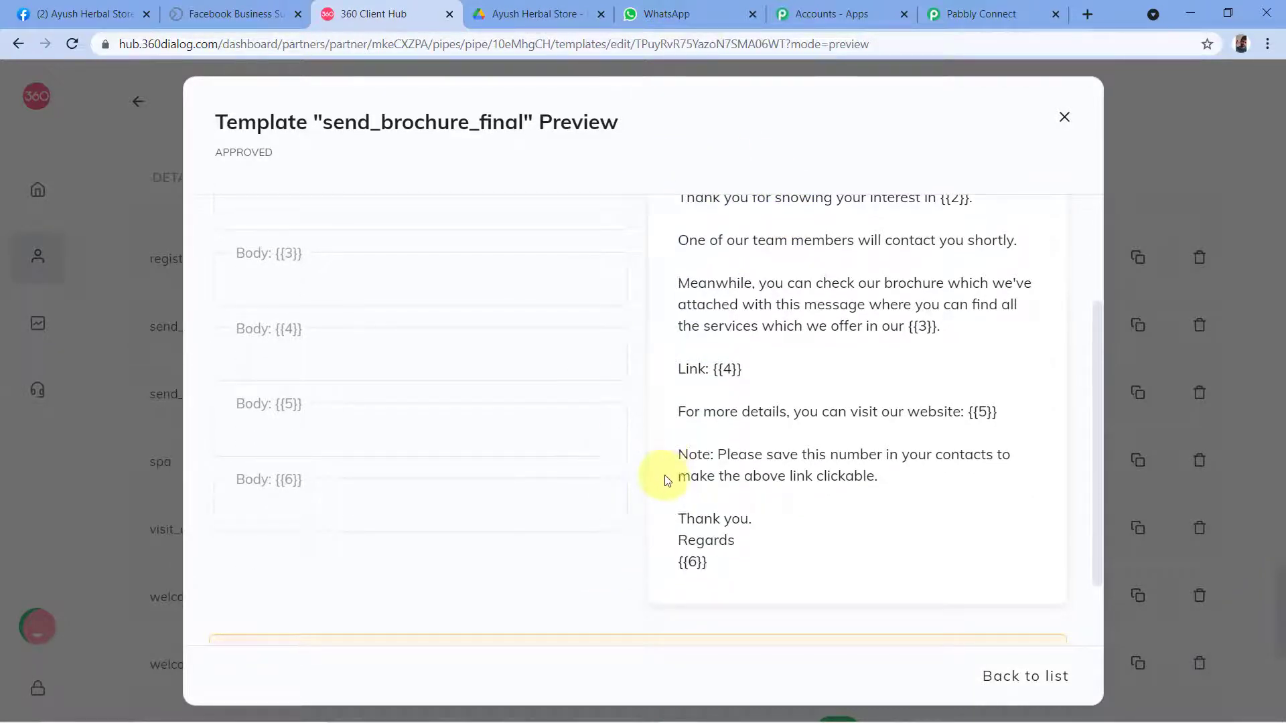
{"action": "scroll", "coordinate": [664, 475], "scroll_direction": "up", "scroll_amount": 2}
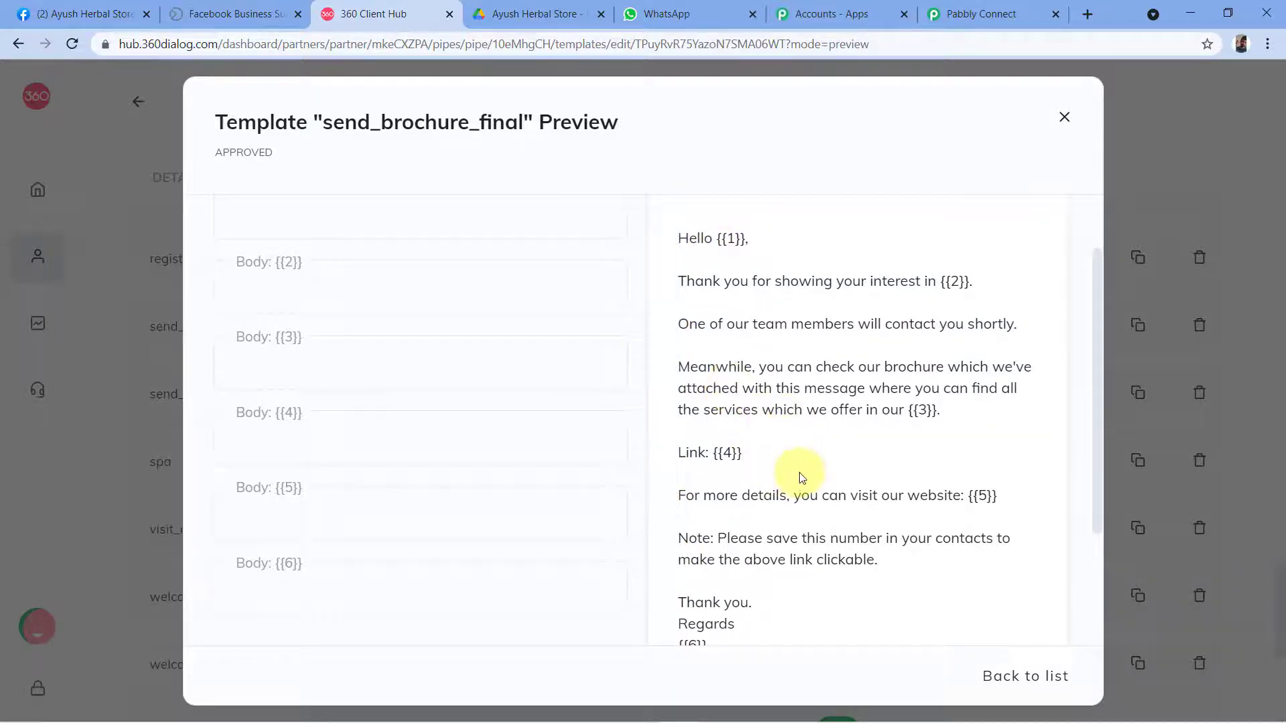
Back in Pabbly Connect, save the WhatsApp by 360Dialog action, send a test request and view the response received.
{"action": "left_click", "coordinate": [1005, 11]}
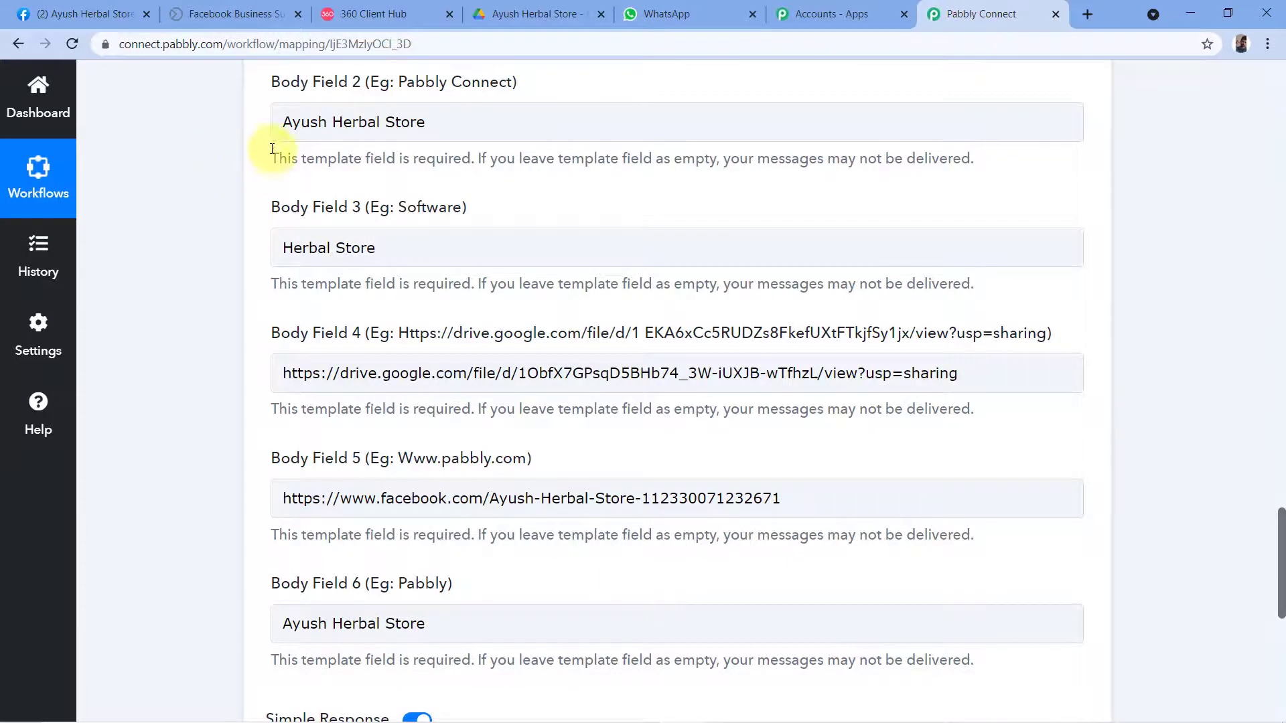
{"action": "scroll", "coordinate": [221, 154], "scroll_direction": "down", "scroll_amount": 2}
{"action": "scroll", "coordinate": [221, 159], "scroll_direction": "down", "scroll_amount": 1}
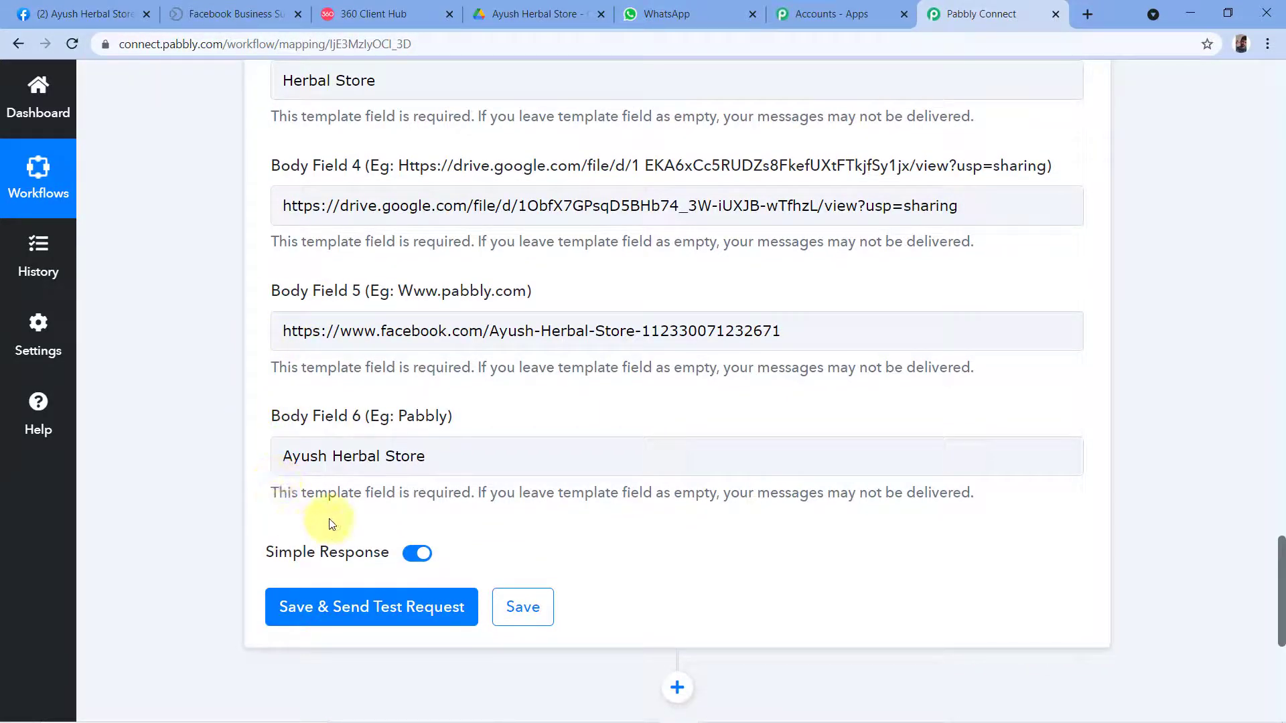
{"action": "left_click", "coordinate": [355, 610]}
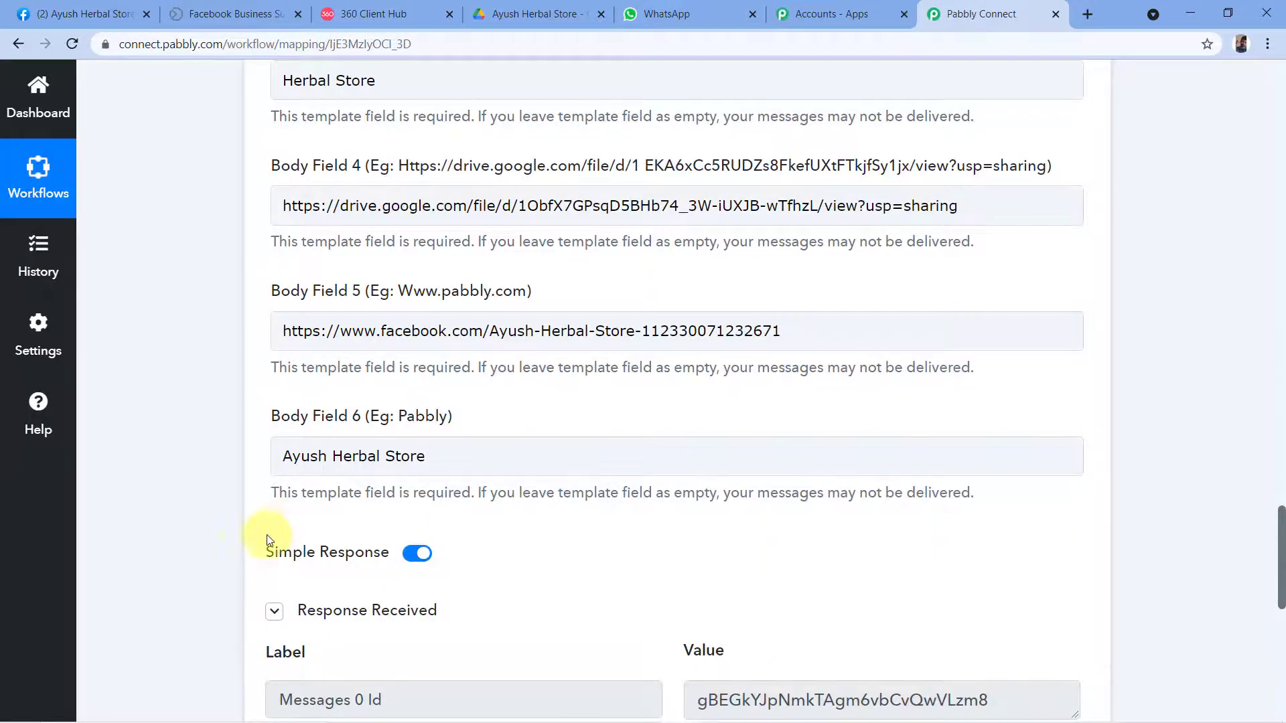
{"action": "scroll", "coordinate": [267, 539], "scroll_direction": "down", "scroll_amount": 3}
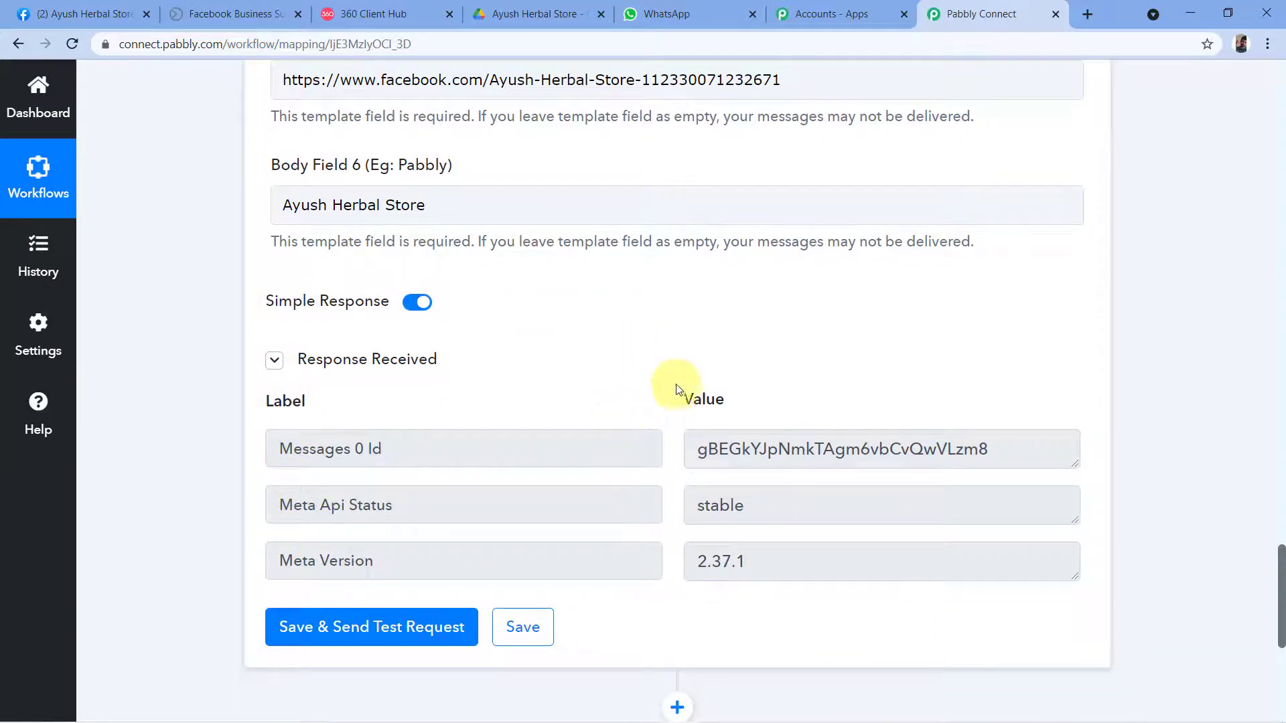
Recheck the recipient number and body field mappings in Pabbly Connect against the 360 Client Hub template preview.
{"action": "scroll", "coordinate": [603, 402], "scroll_direction": "up", "scroll_amount": 8}
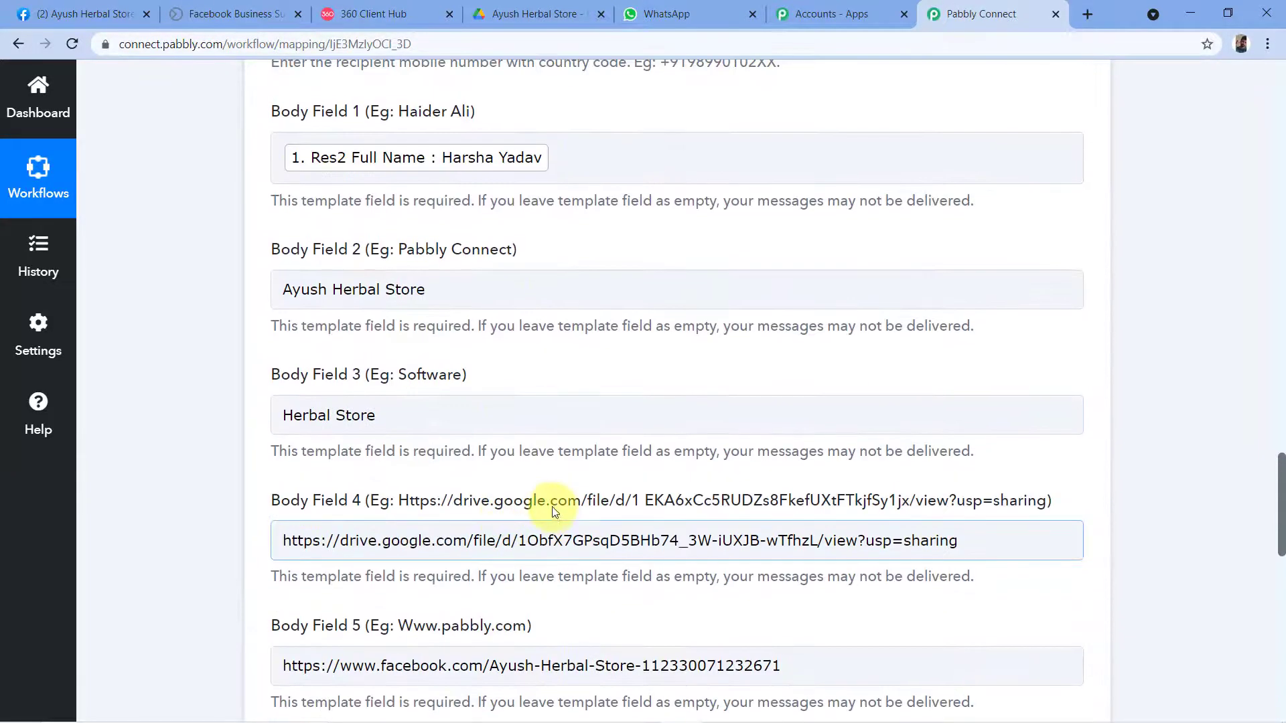
{"action": "scroll", "coordinate": [553, 511], "scroll_direction": "up", "scroll_amount": 5}
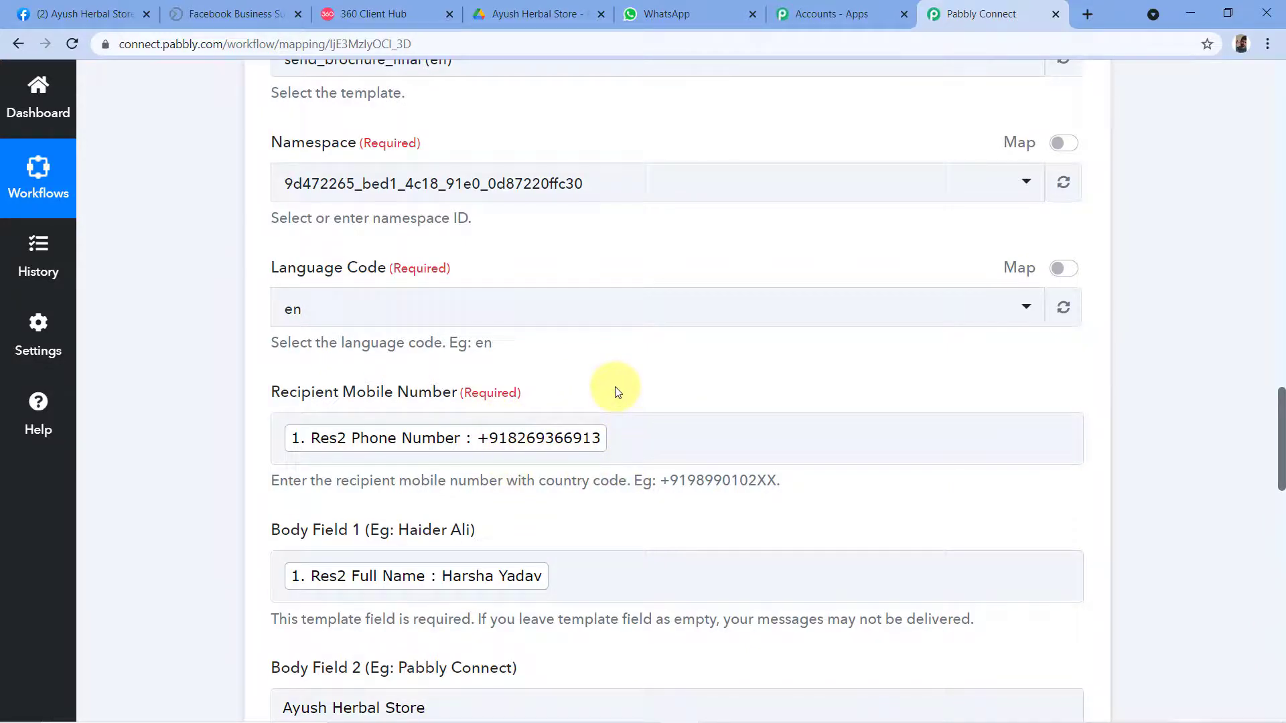
{"action": "scroll", "coordinate": [616, 390], "scroll_direction": "down", "scroll_amount": 8}
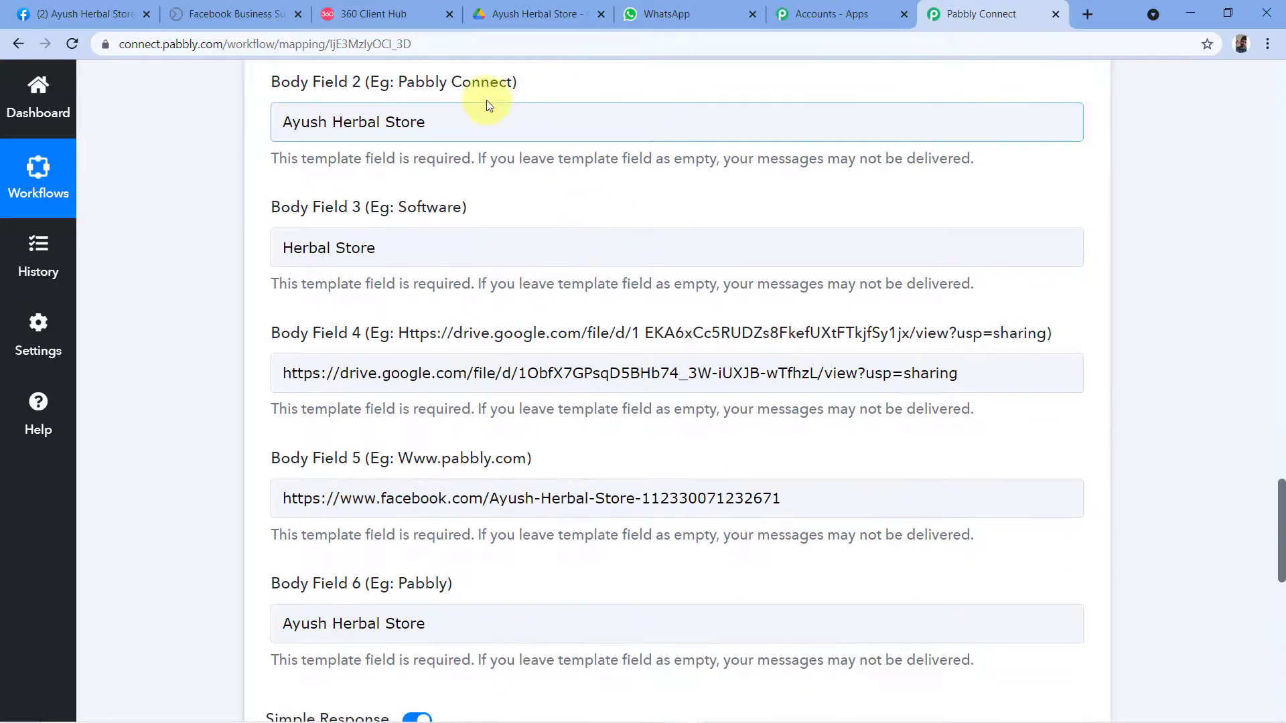
{"action": "left_click", "coordinate": [362, 13]}
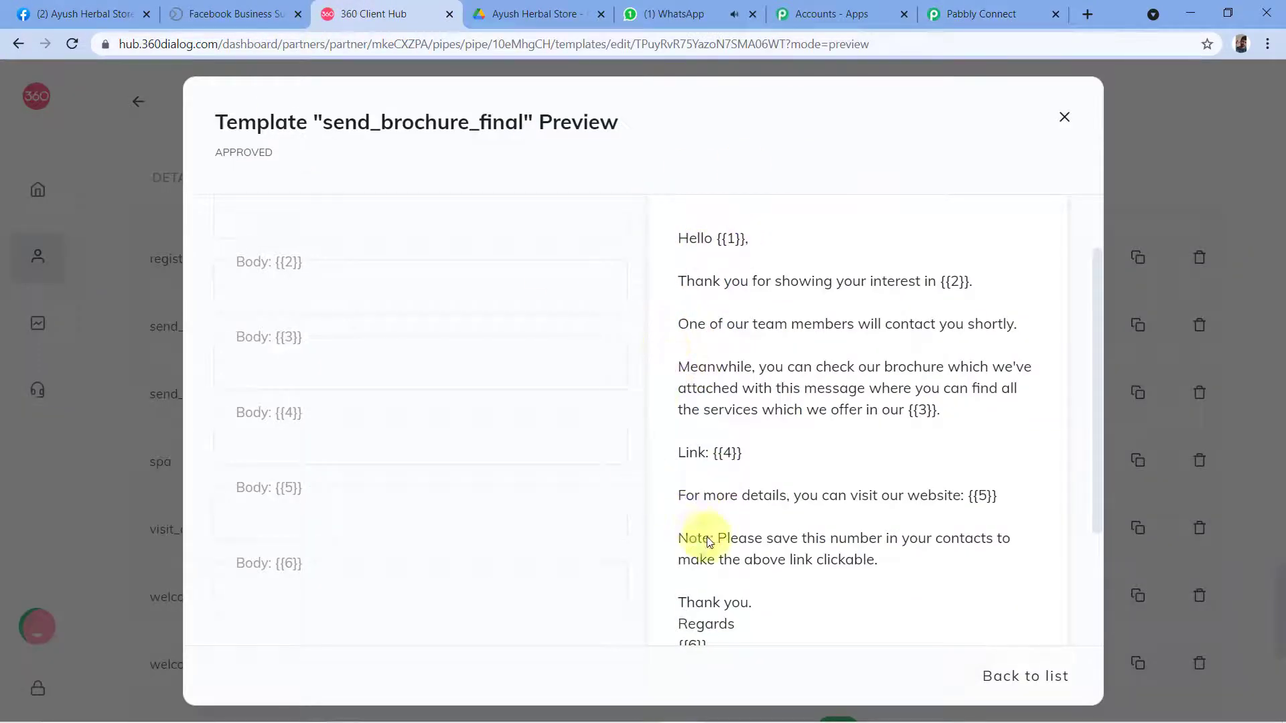
{"action": "left_click", "coordinate": [983, 5]}
{"action": "scroll", "coordinate": [395, 350], "scroll_direction": "down", "scroll_amount": 2}
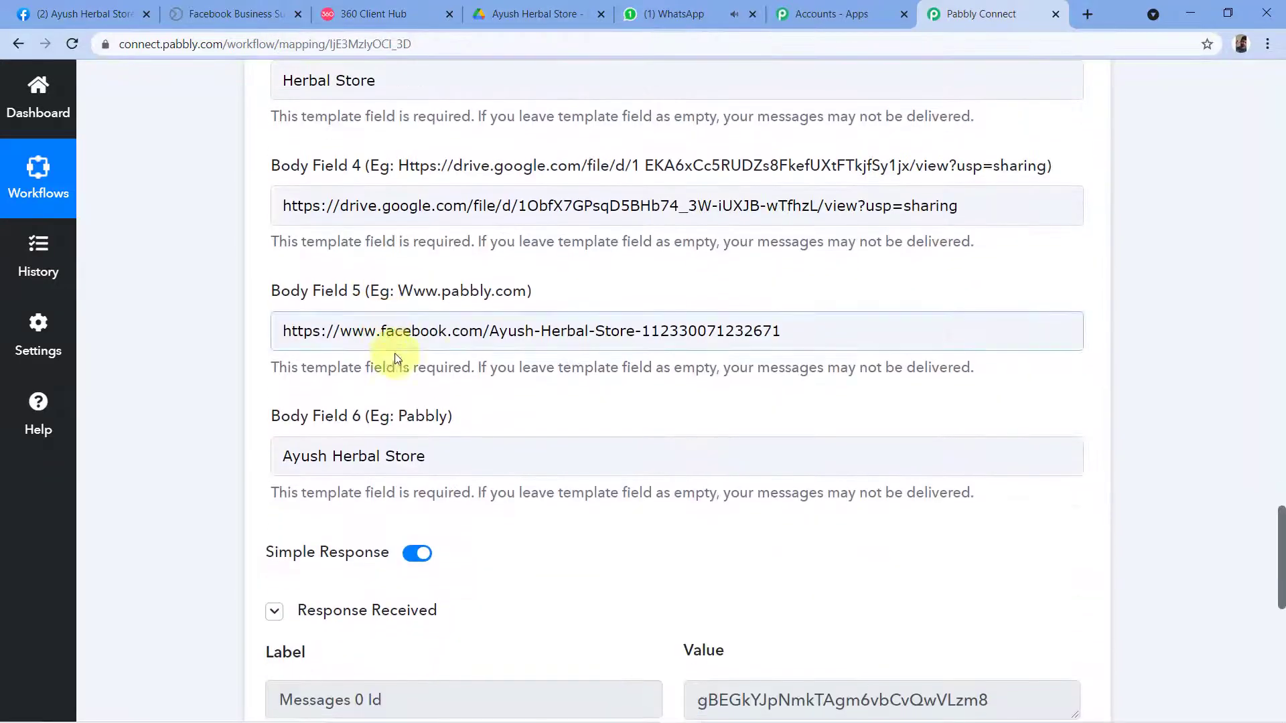
Switch to WhatsApp, open the received brochure message and compare its name and store name with the Pabbly Connect body fields and Facebook form.
{"action": "left_click", "coordinate": [687, 4]}
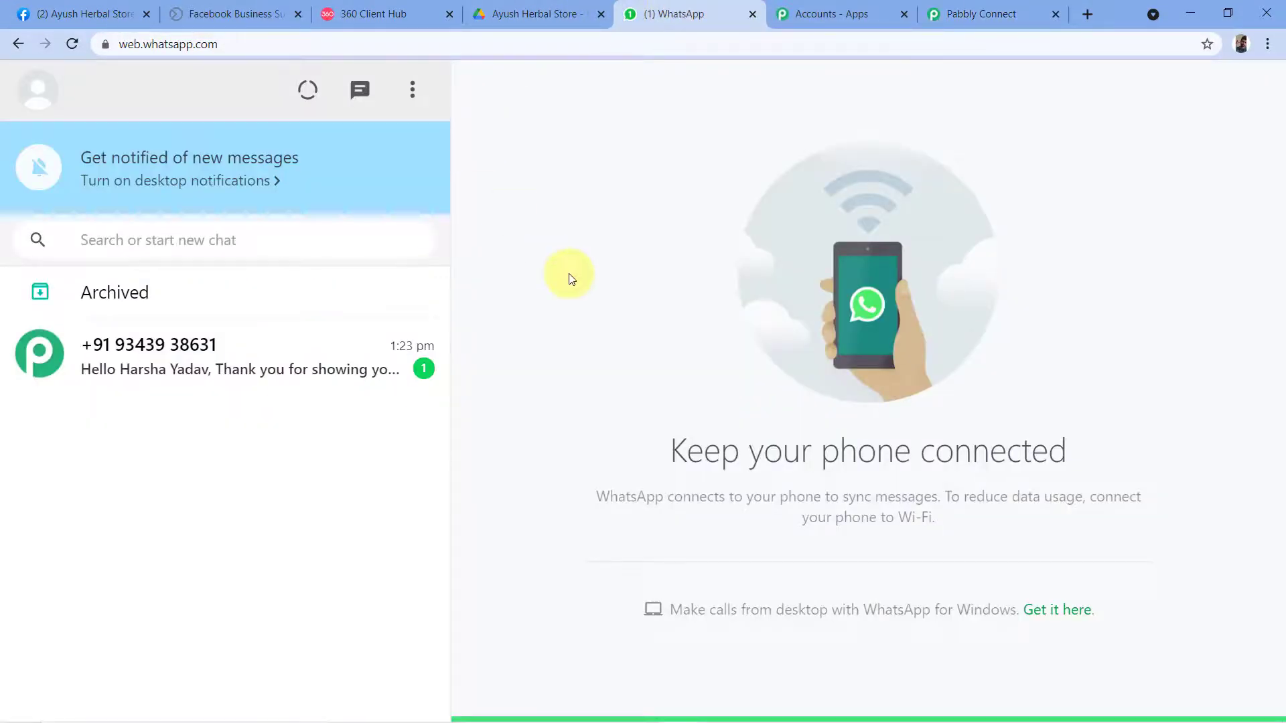
{"action": "left_click", "coordinate": [249, 338]}
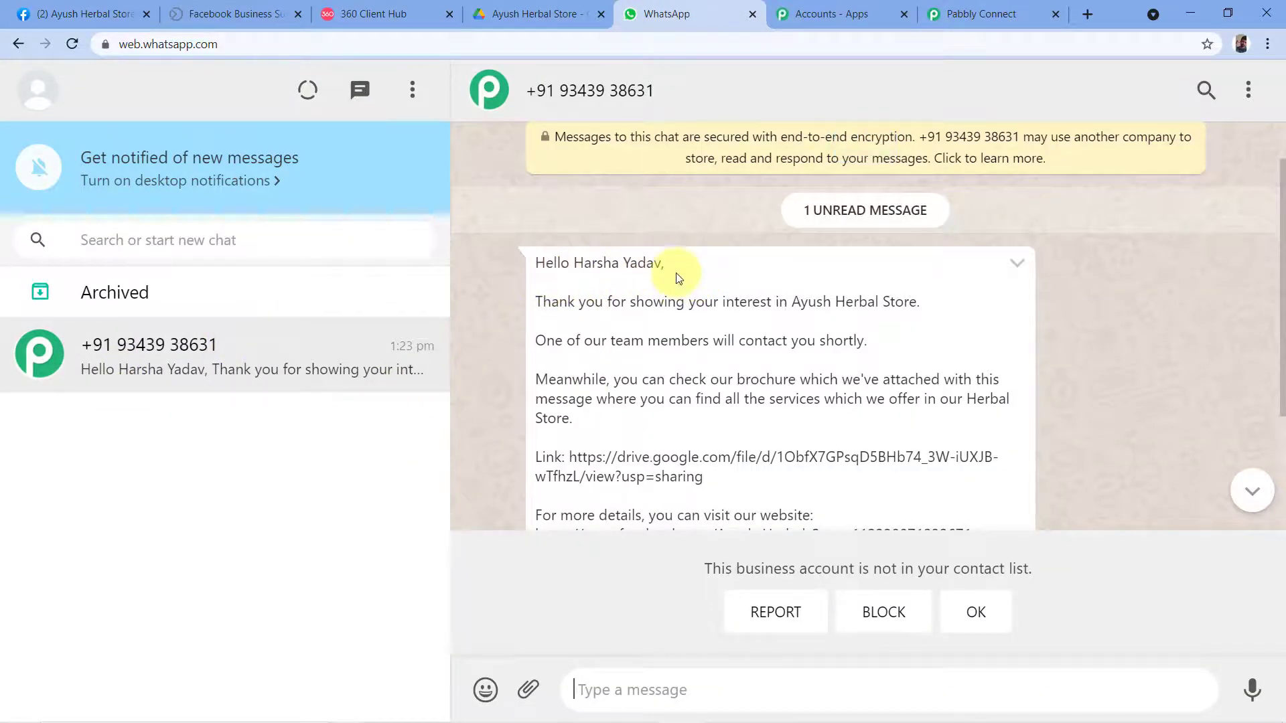
{"action": "left_click", "coordinate": [936, 9]}
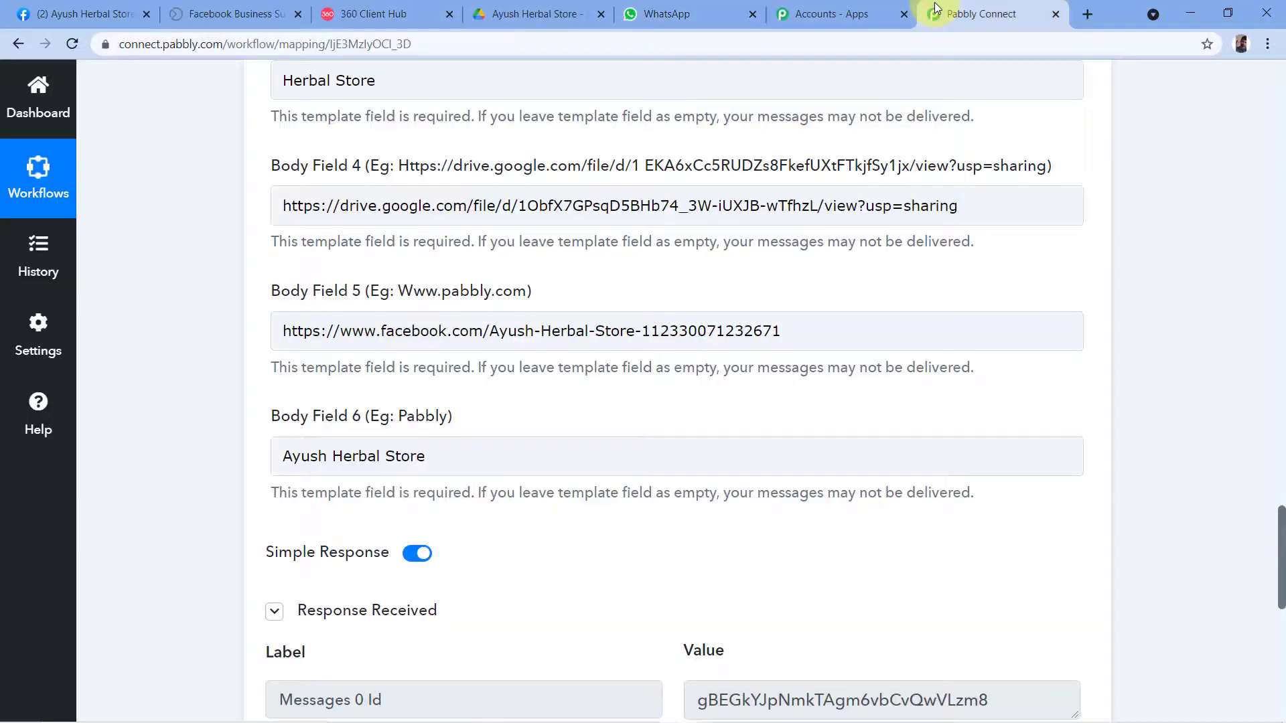
{"action": "scroll", "coordinate": [244, 330], "scroll_direction": "up", "scroll_amount": 5}
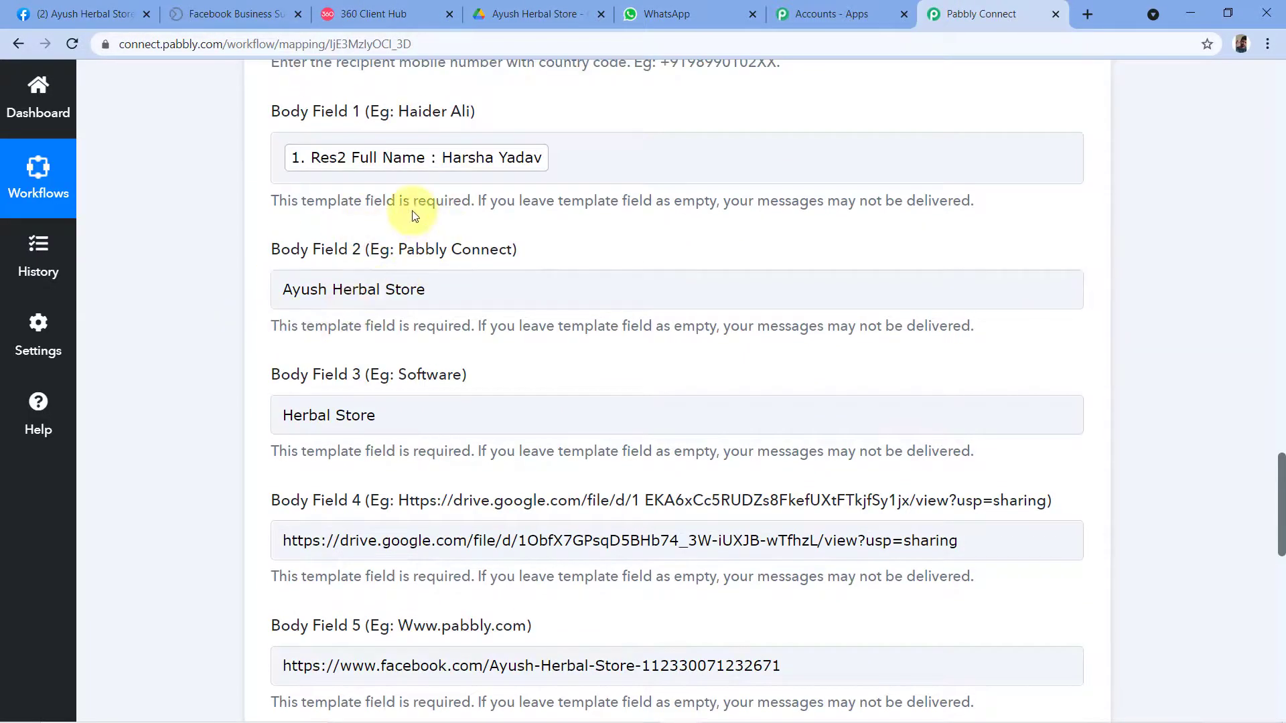
{"action": "left_click", "coordinate": [184, 10]}
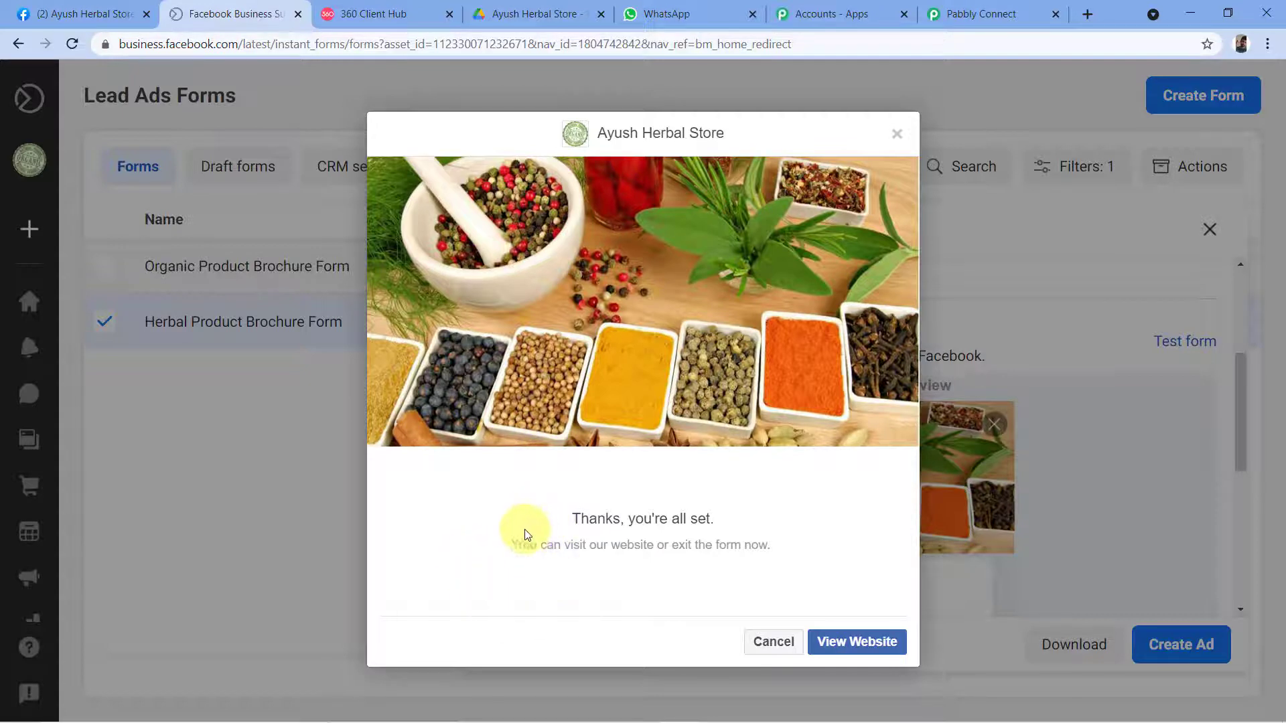
{"action": "left_click", "coordinate": [713, 12]}
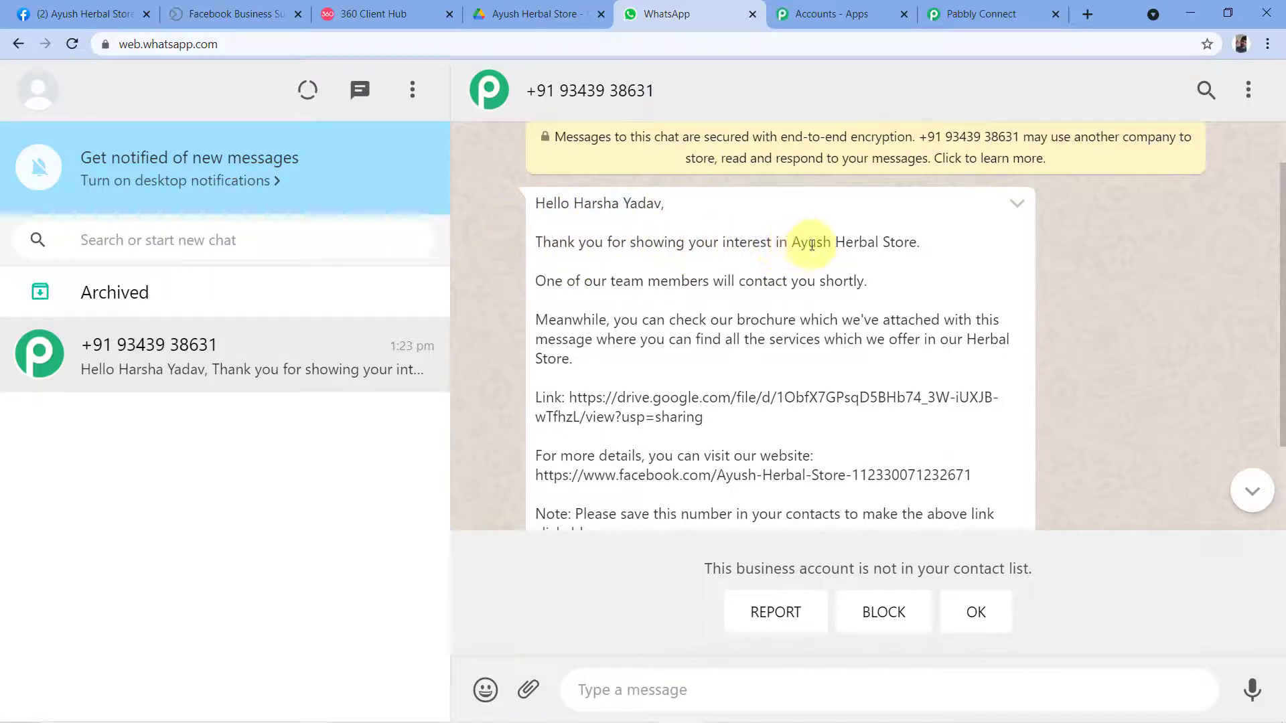
{"action": "left_click_drag", "start_coordinate": [812, 246], "coordinate": [908, 257]}
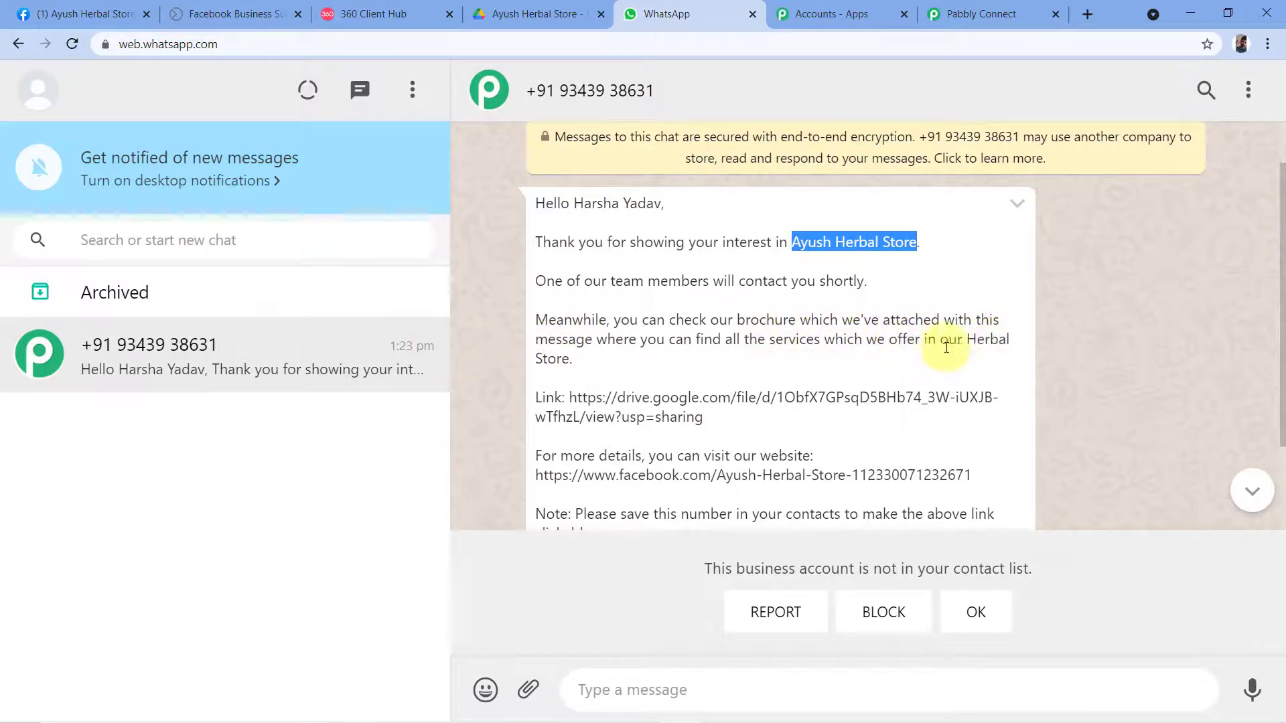
Copy the Google Drive link from the WhatsApp message, open it in a new browser tab and look through the herbal products brochure.
{"action": "scroll", "coordinate": [580, 333], "scroll_direction": "down", "scroll_amount": 1}
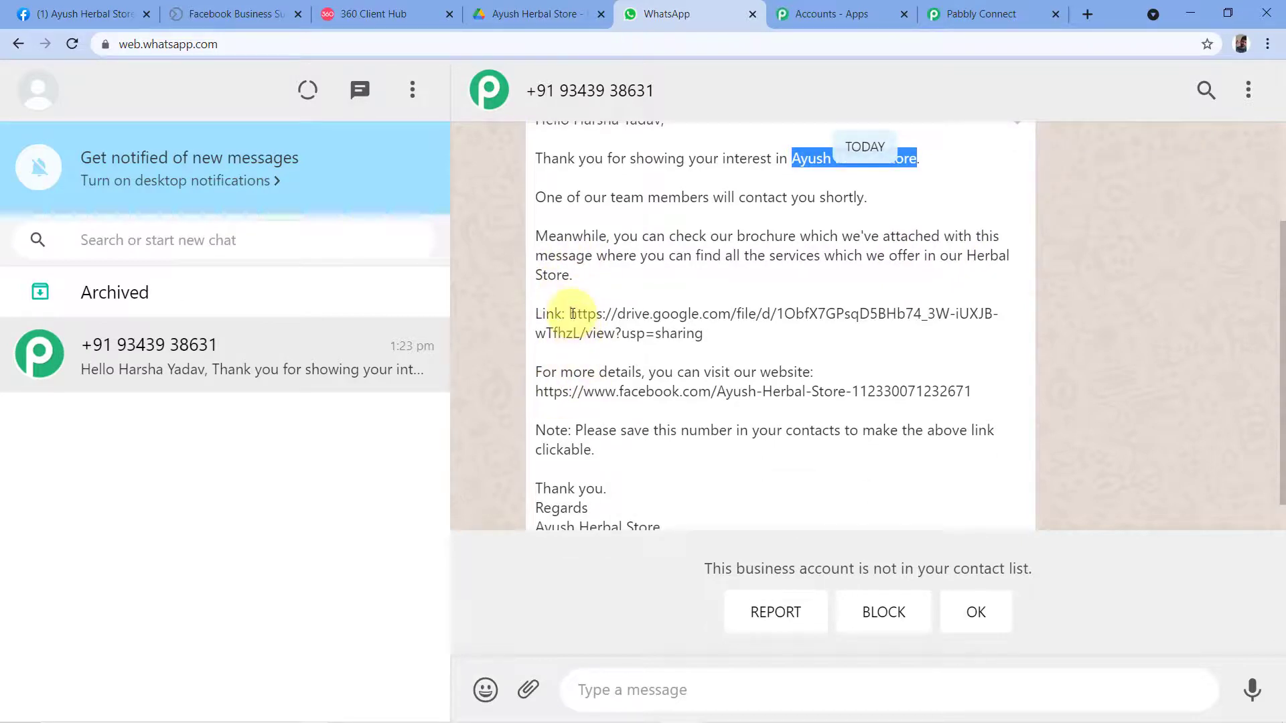
{"action": "left_click_drag", "start_coordinate": [570, 314], "coordinate": [720, 340]}
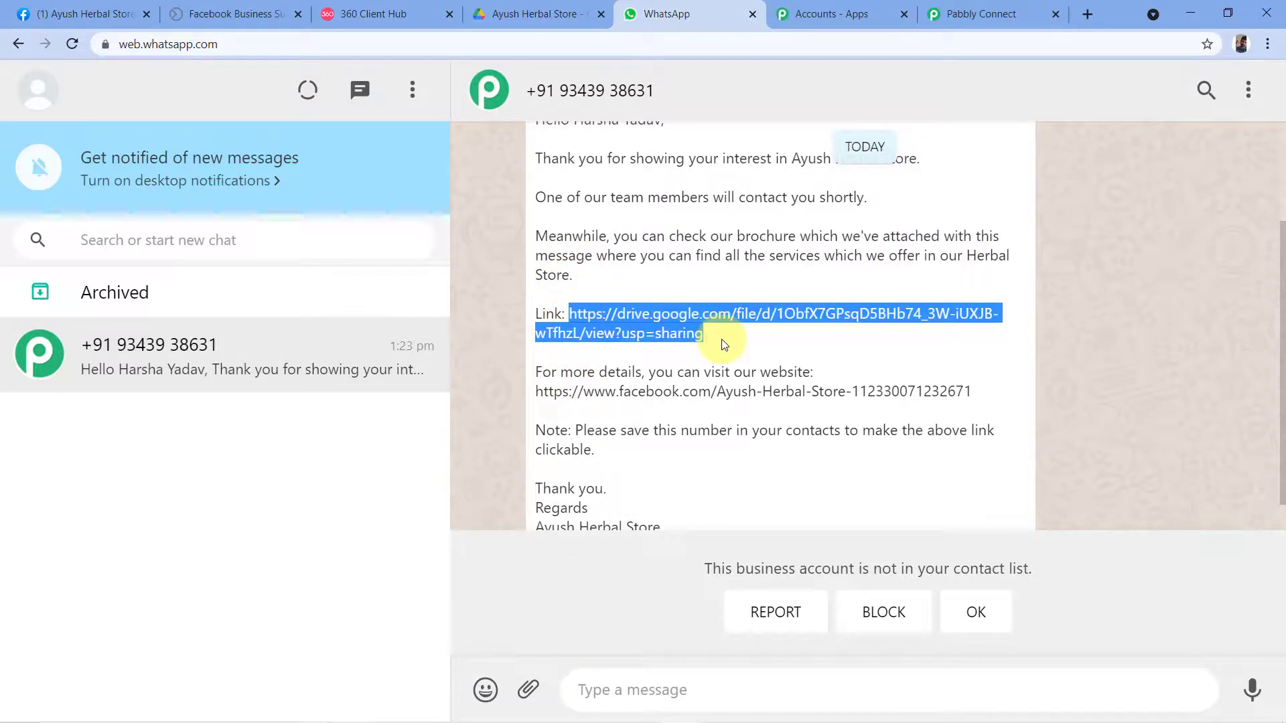
{"action": "right_click", "coordinate": [657, 316]}
{"action": "left_click", "coordinate": [684, 336]}
{"action": "left_click", "coordinate": [1086, 15]}
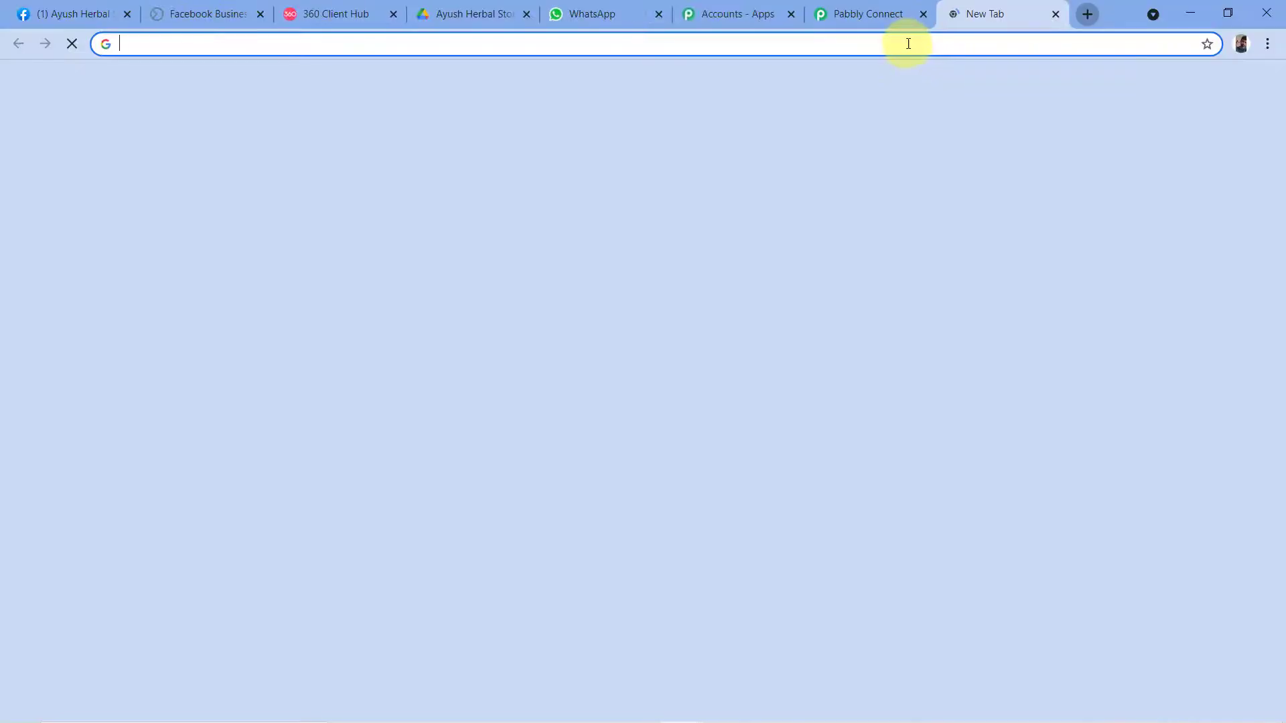
{"action": "right_click", "coordinate": [906, 42]}
{"action": "key", "text": "ctrl+v"}
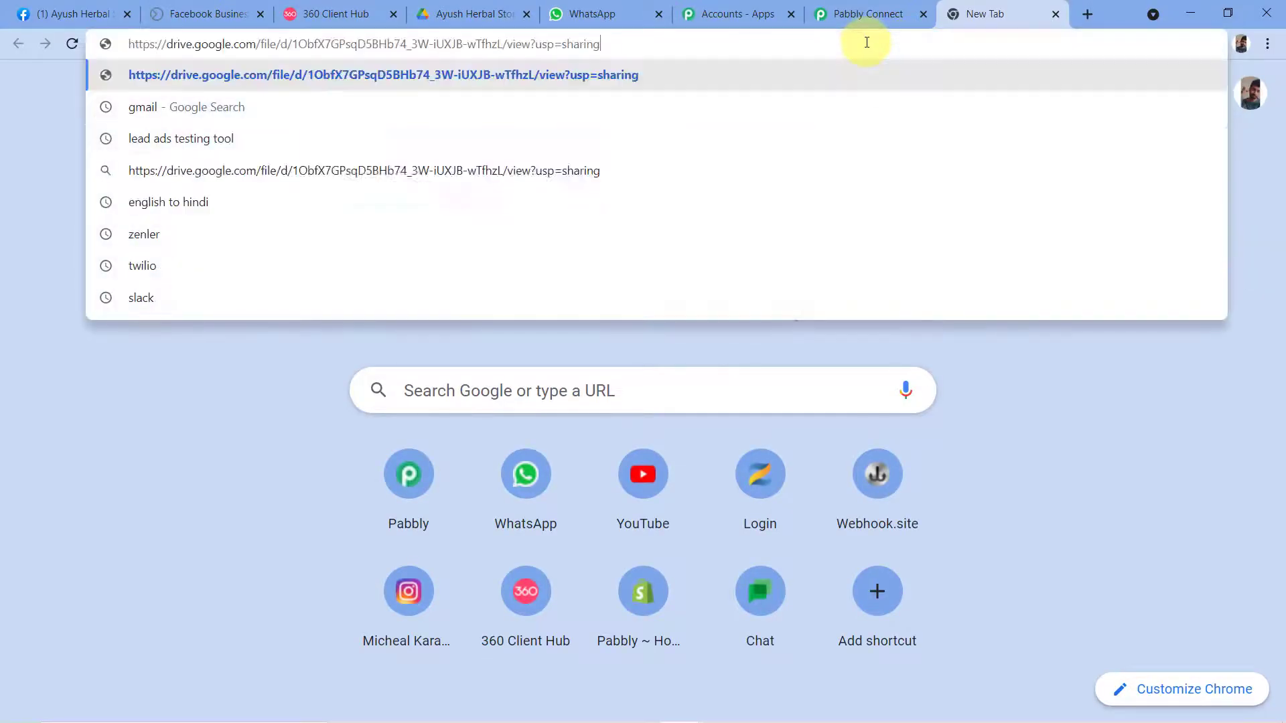
{"action": "key", "text": "Return"}
{"action": "scroll", "coordinate": [536, 208], "scroll_direction": "down", "scroll_amount": 3}
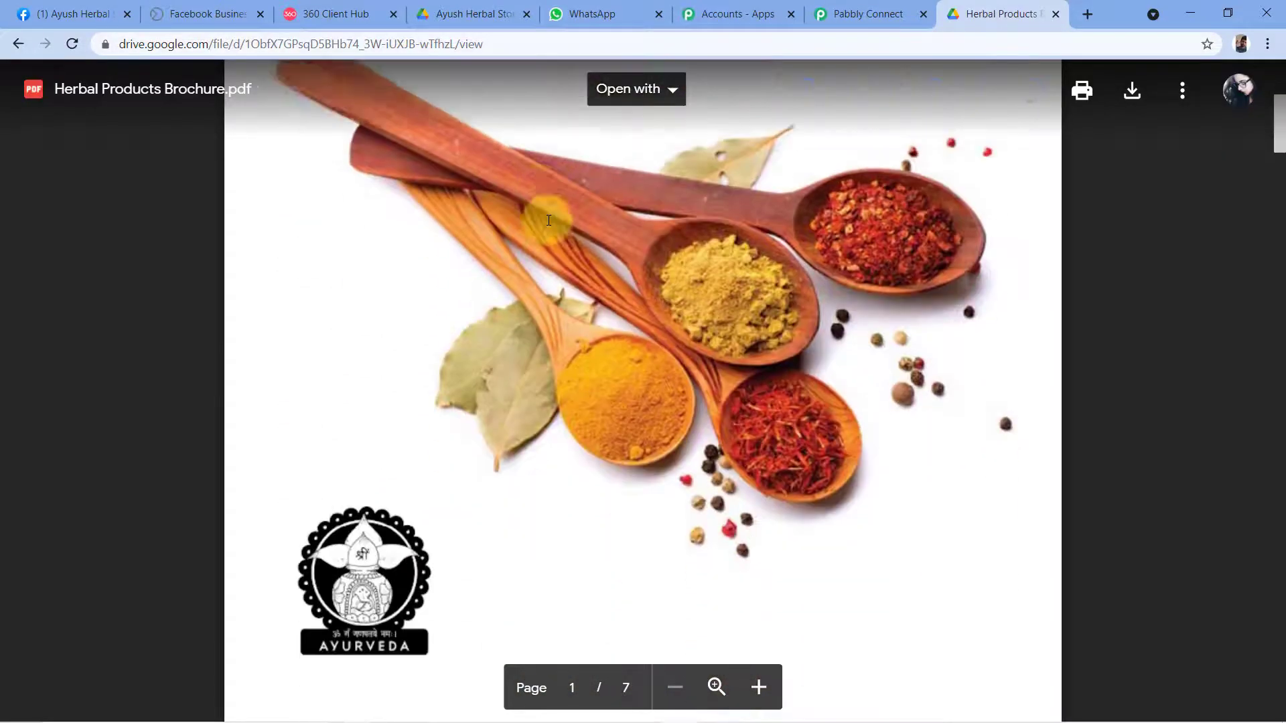
{"action": "scroll", "coordinate": [546, 216], "scroll_direction": "down", "scroll_amount": 4}
{"action": "scroll", "coordinate": [546, 216], "scroll_direction": "up", "scroll_amount": 4}
{"action": "scroll", "coordinate": [549, 220], "scroll_direction": "up", "scroll_amount": 5}
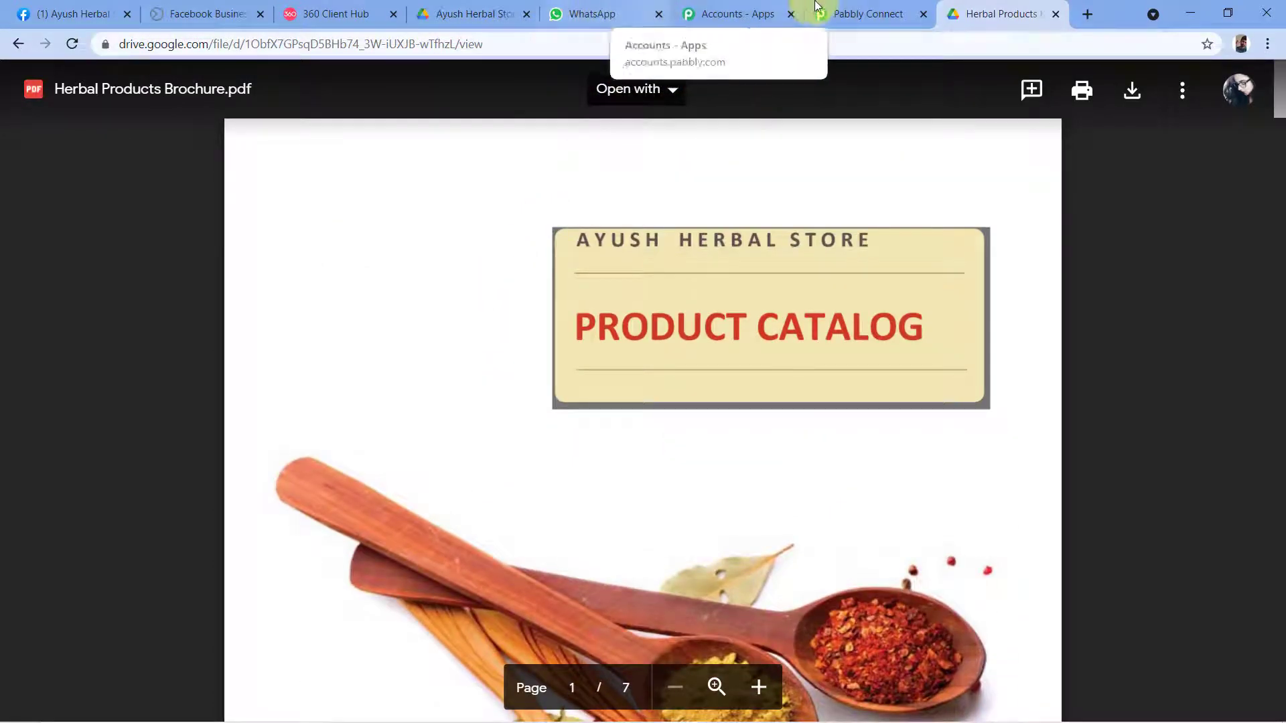
Compare the brochure link, website link and Ayush Herbal Store signature in the WhatsApp message with the body fields in Pabbly Connect.
{"action": "left_click", "coordinate": [861, 14]}
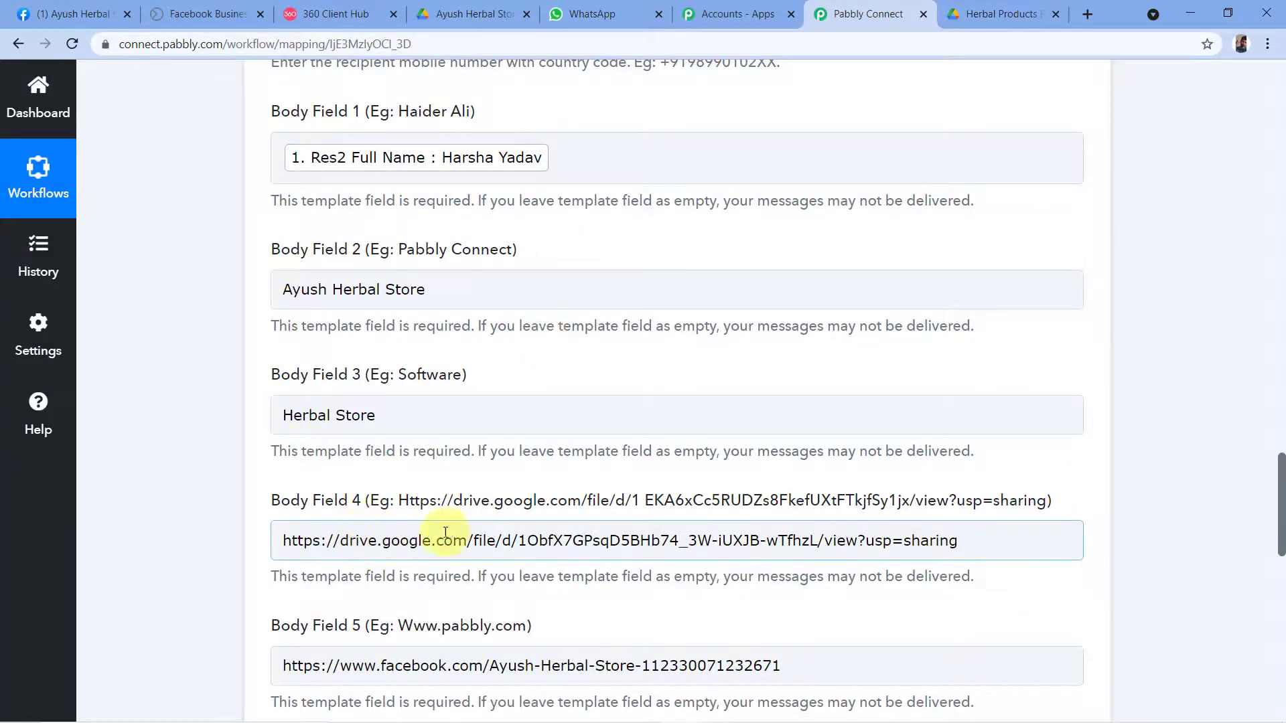
{"action": "left_click", "coordinate": [582, 13]}
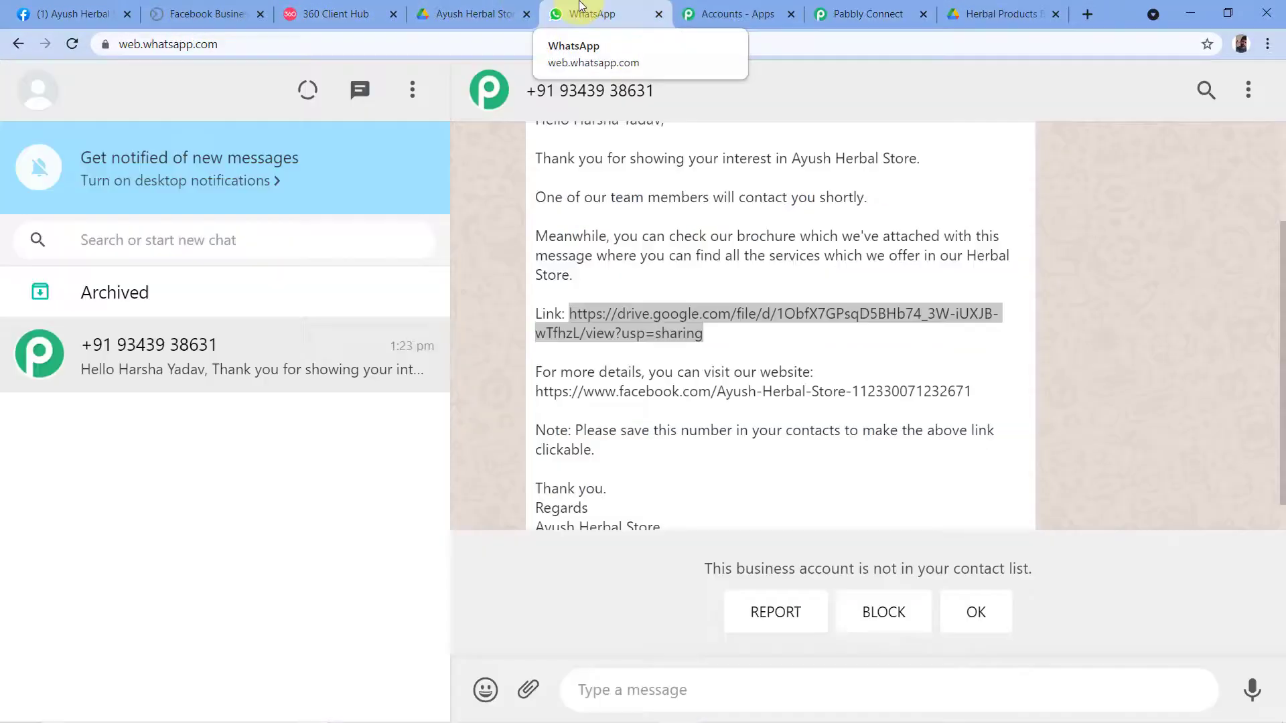
{"action": "scroll", "coordinate": [576, 375], "scroll_direction": "down", "scroll_amount": 1}
{"action": "left_click", "coordinate": [594, 400]}
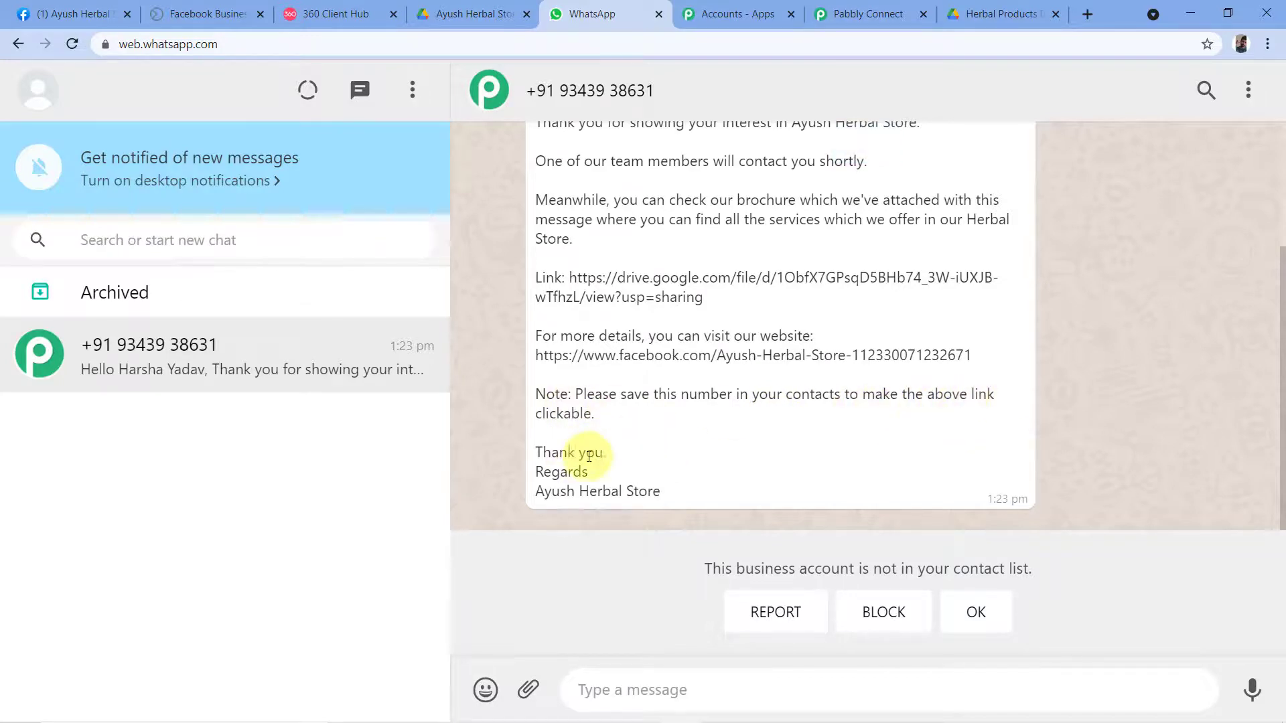
{"action": "left_click_drag", "start_coordinate": [668, 496], "coordinate": [529, 498]}
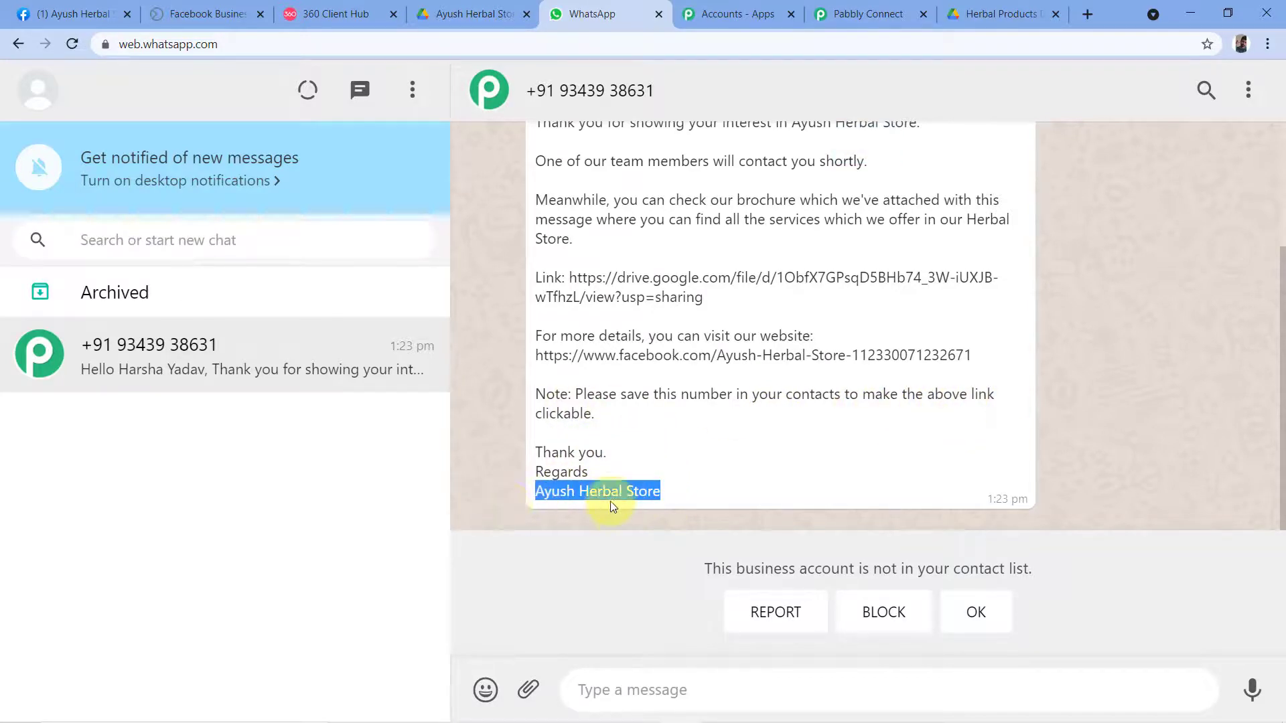
{"action": "left_click", "coordinate": [609, 451]}
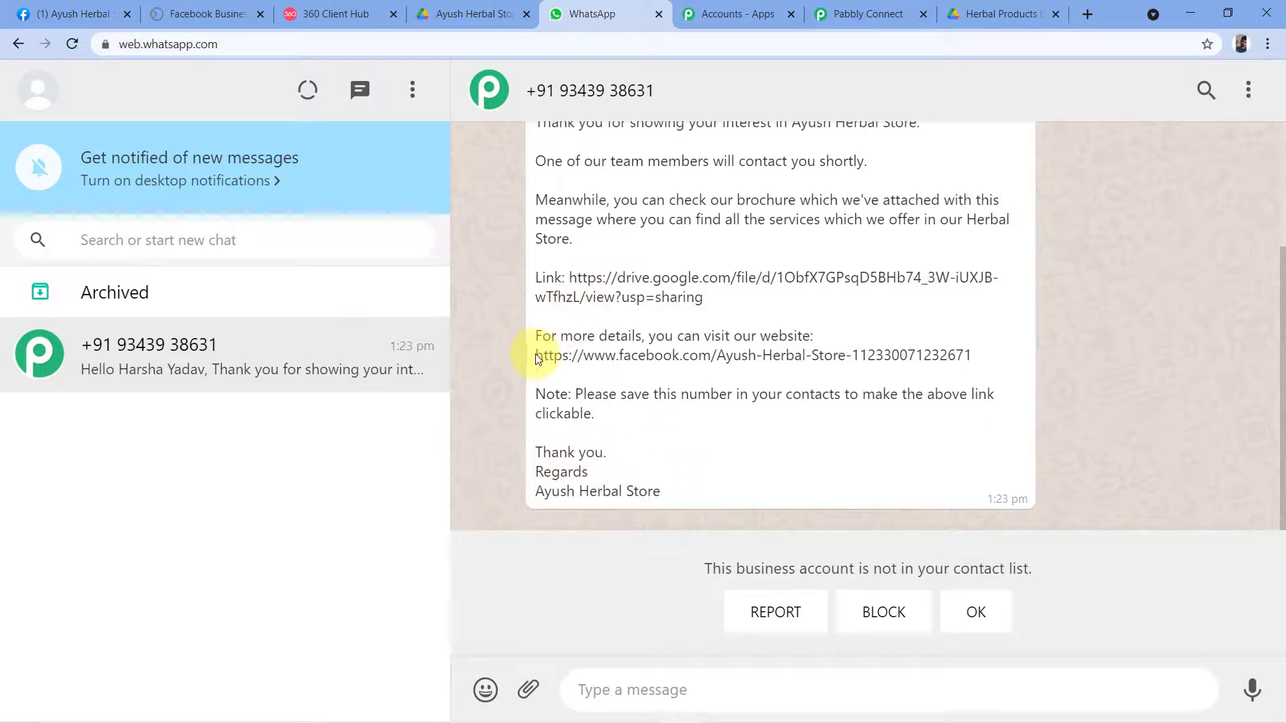
{"action": "left_click_drag", "start_coordinate": [536, 355], "coordinate": [978, 359]}
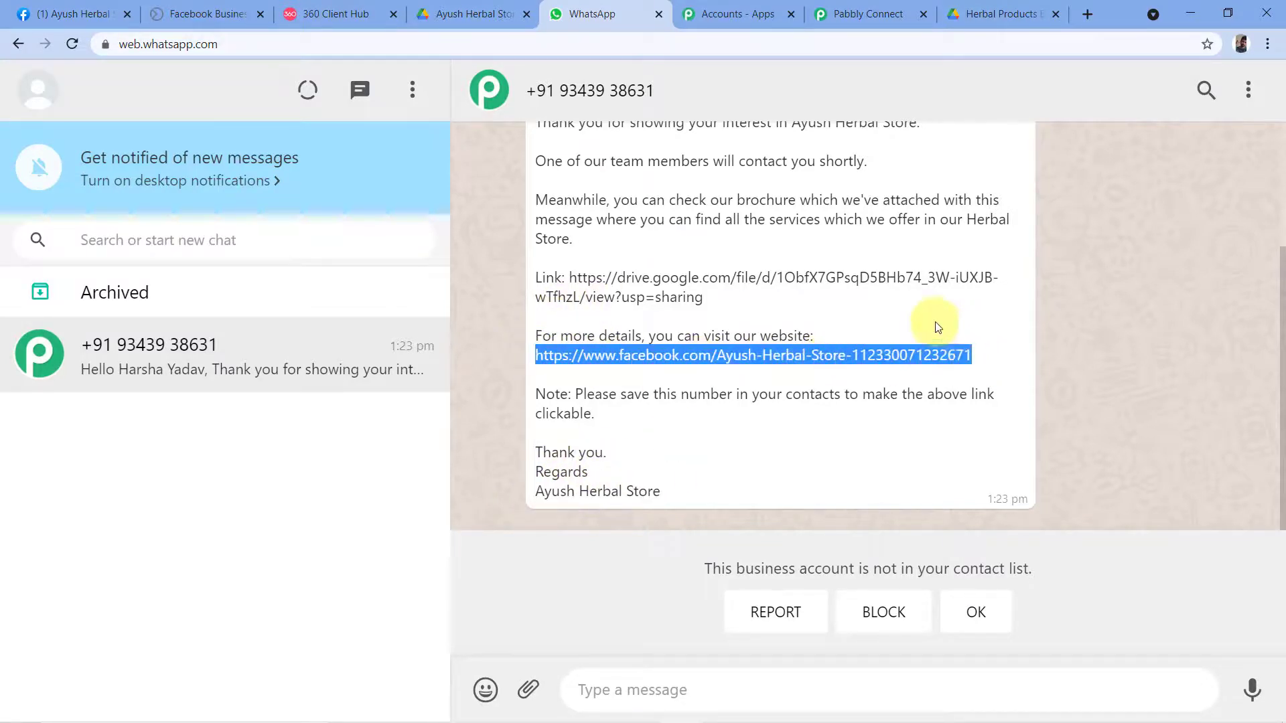
{"action": "left_click", "coordinate": [867, 8]}
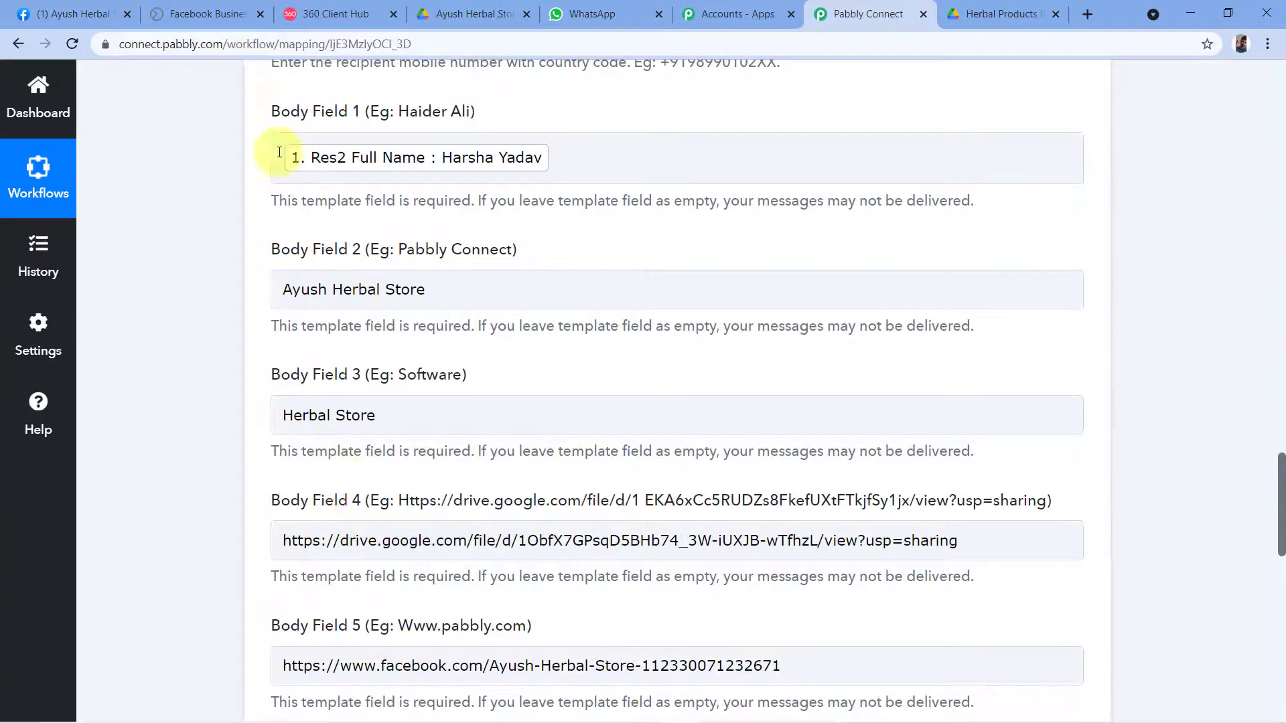
{"action": "left_click", "coordinate": [592, 10]}
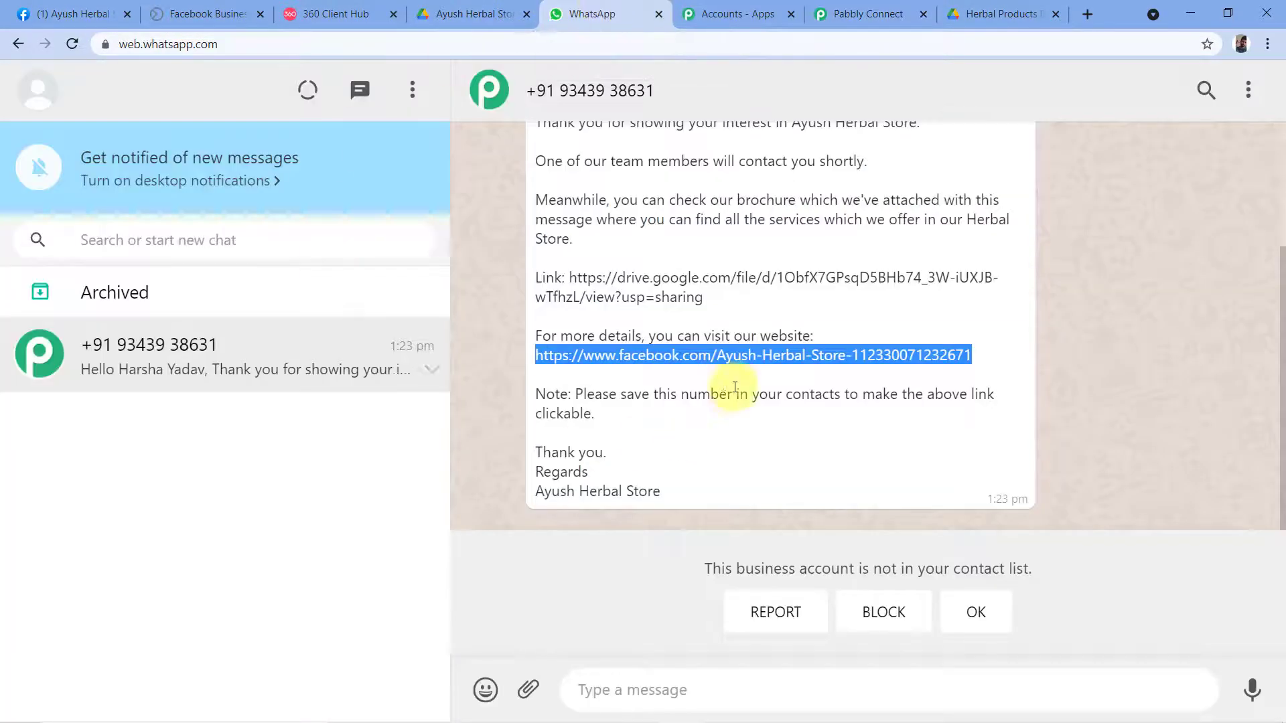
{"action": "left_click", "coordinate": [791, 331]}
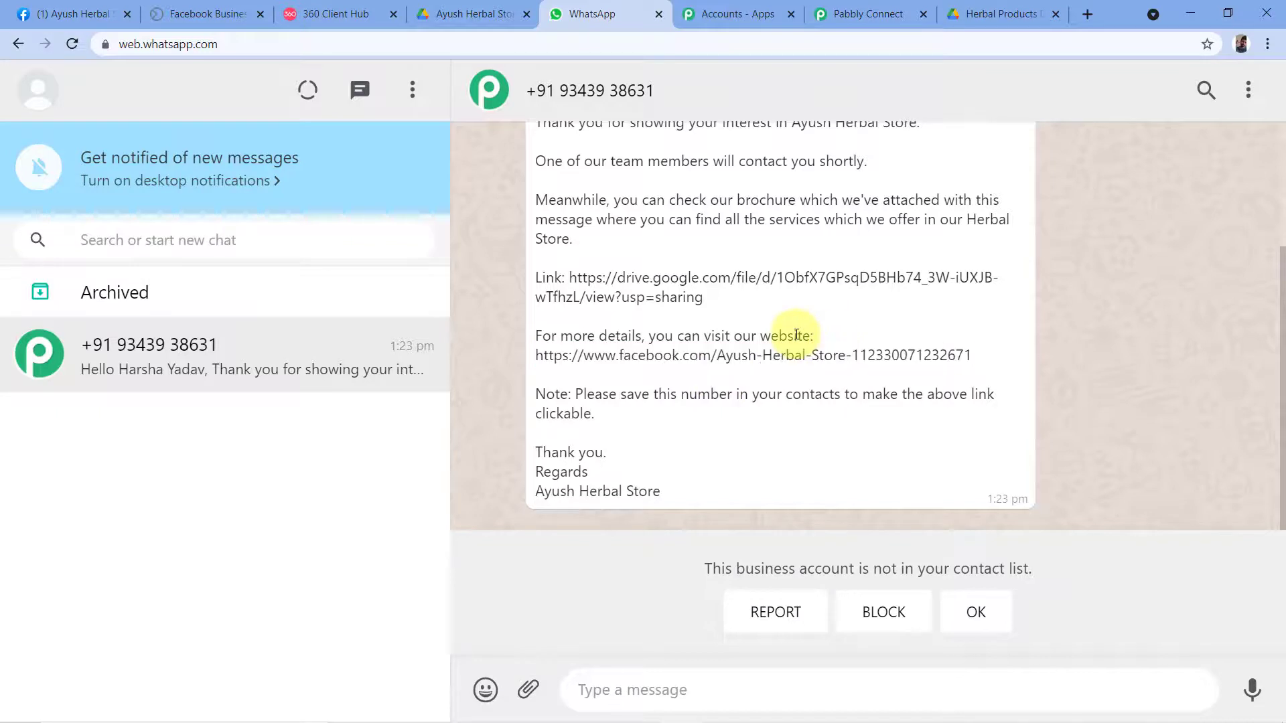
{"action": "scroll", "coordinate": [790, 335], "scroll_direction": "up", "scroll_amount": 3}
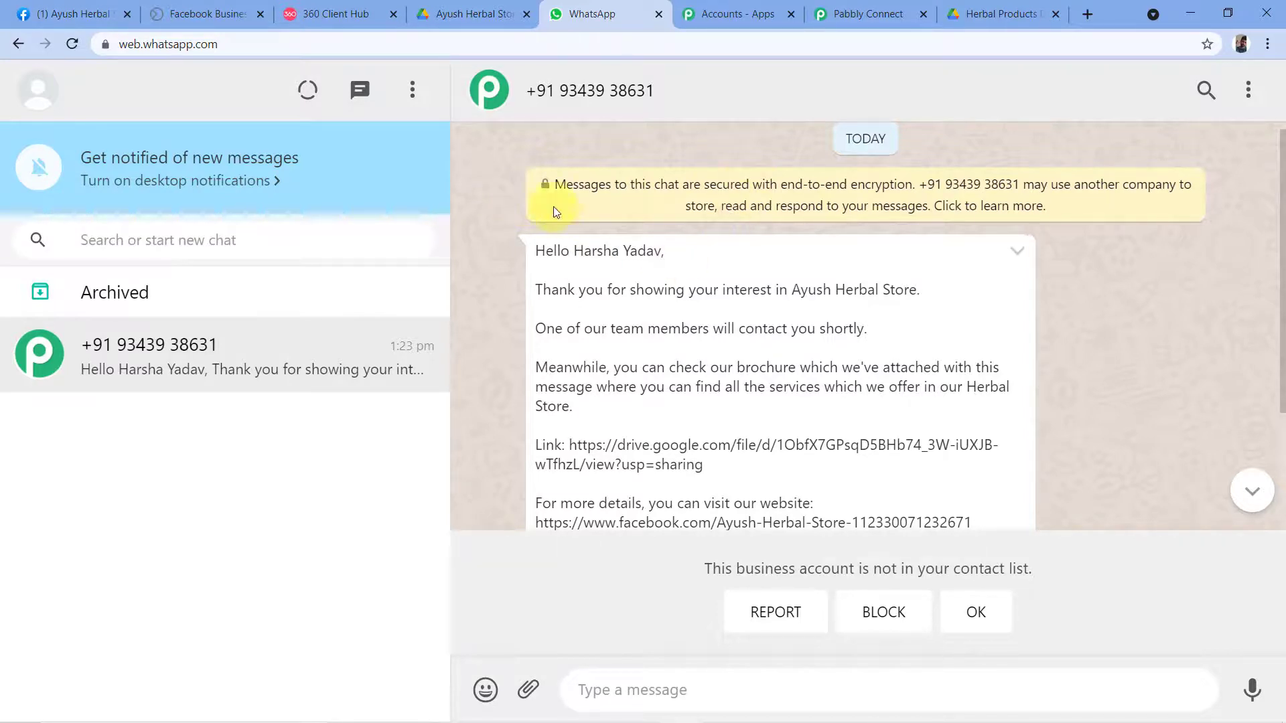
Switch to Facebook Business Suite and submit the Herbal Product Brochure Form with a new test lead's email, full name and phone number.
{"action": "left_click", "coordinate": [210, 10]}
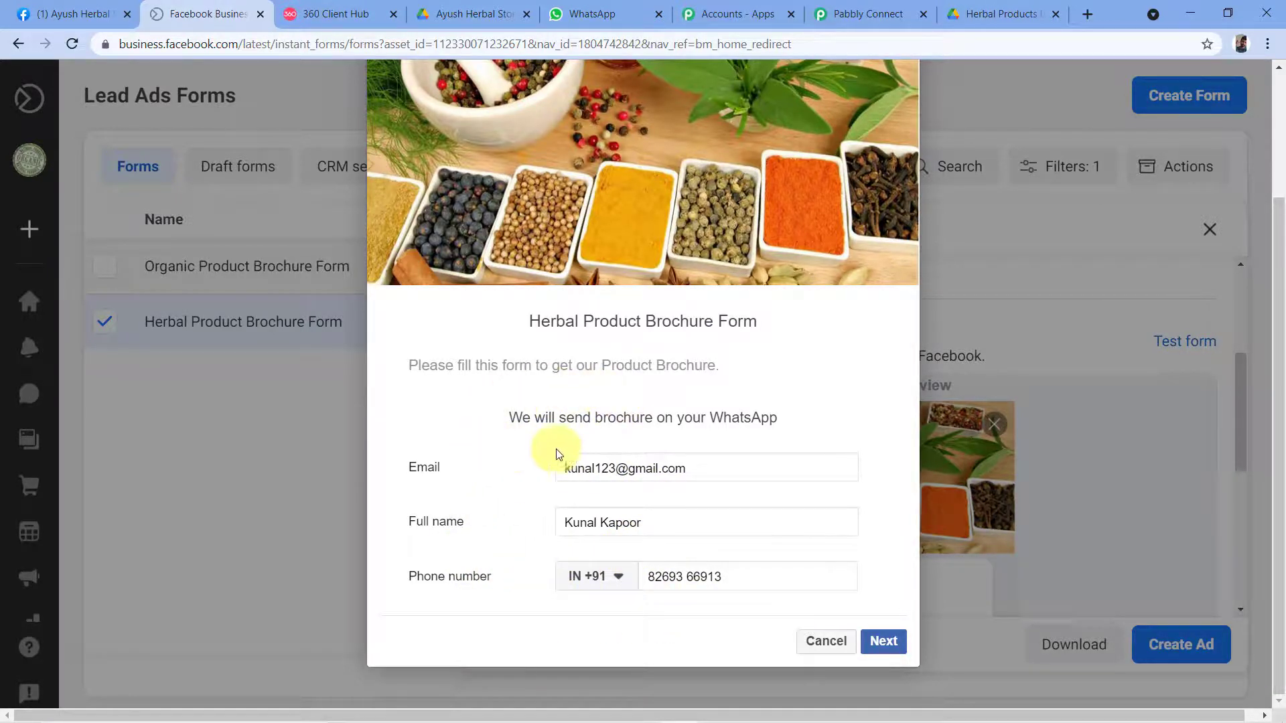
{"action": "left_click", "coordinate": [891, 642]}
{"action": "left_click", "coordinate": [875, 610]}
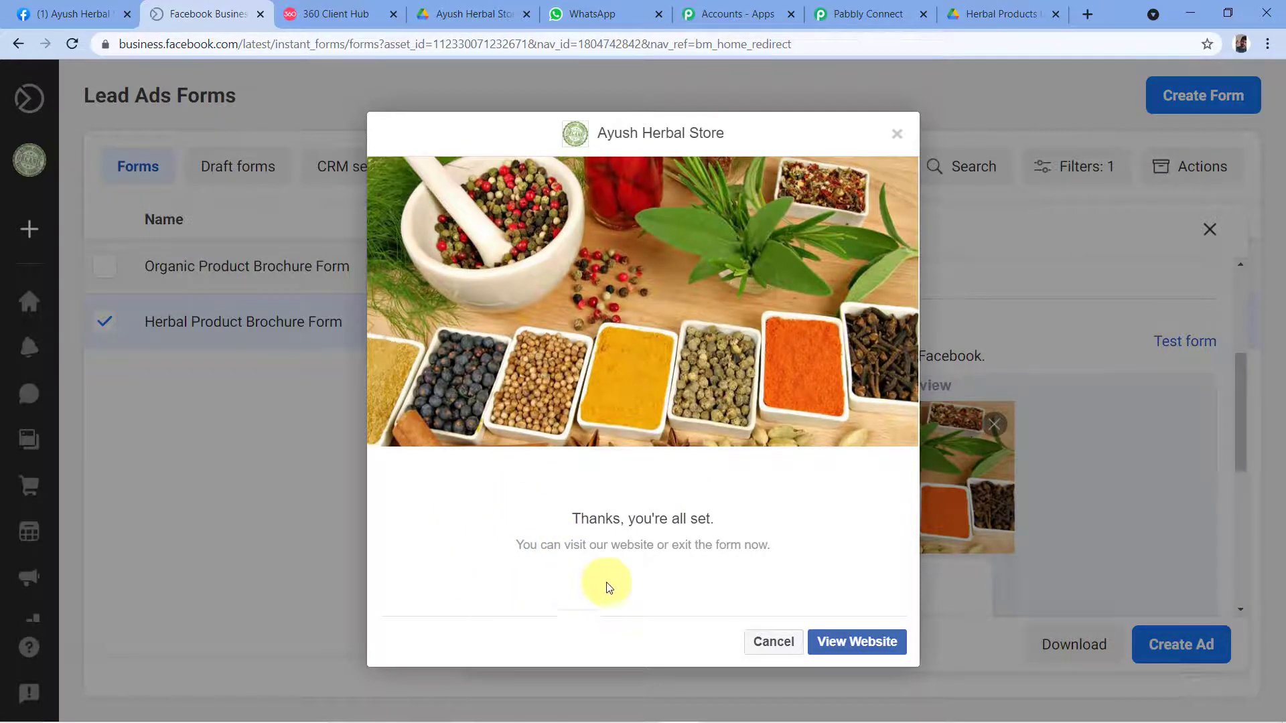
Check WhatsApp for the new lead's brochure message, looking over the 360Dialog action settings in Pabbly Connect while waiting.
{"action": "left_click", "coordinate": [607, 8]}
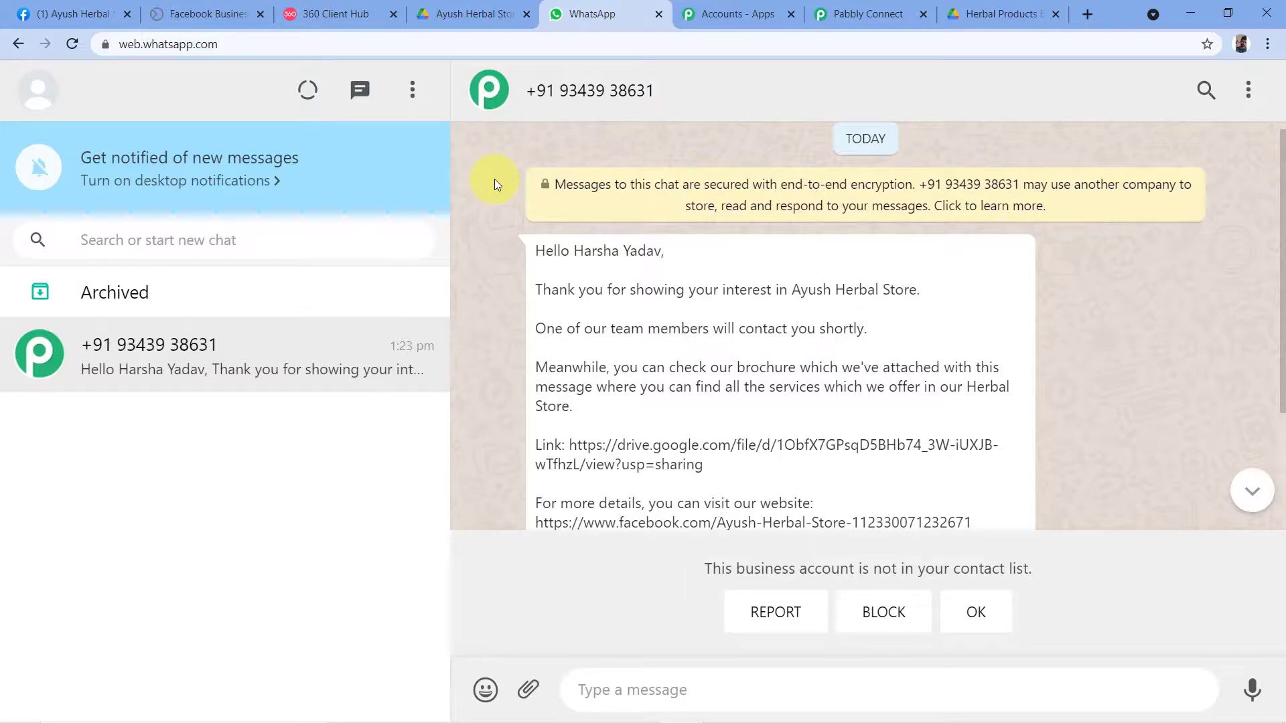
{"action": "scroll", "coordinate": [494, 179], "scroll_direction": "up", "scroll_amount": 1}
{"action": "left_click", "coordinate": [868, 14]}
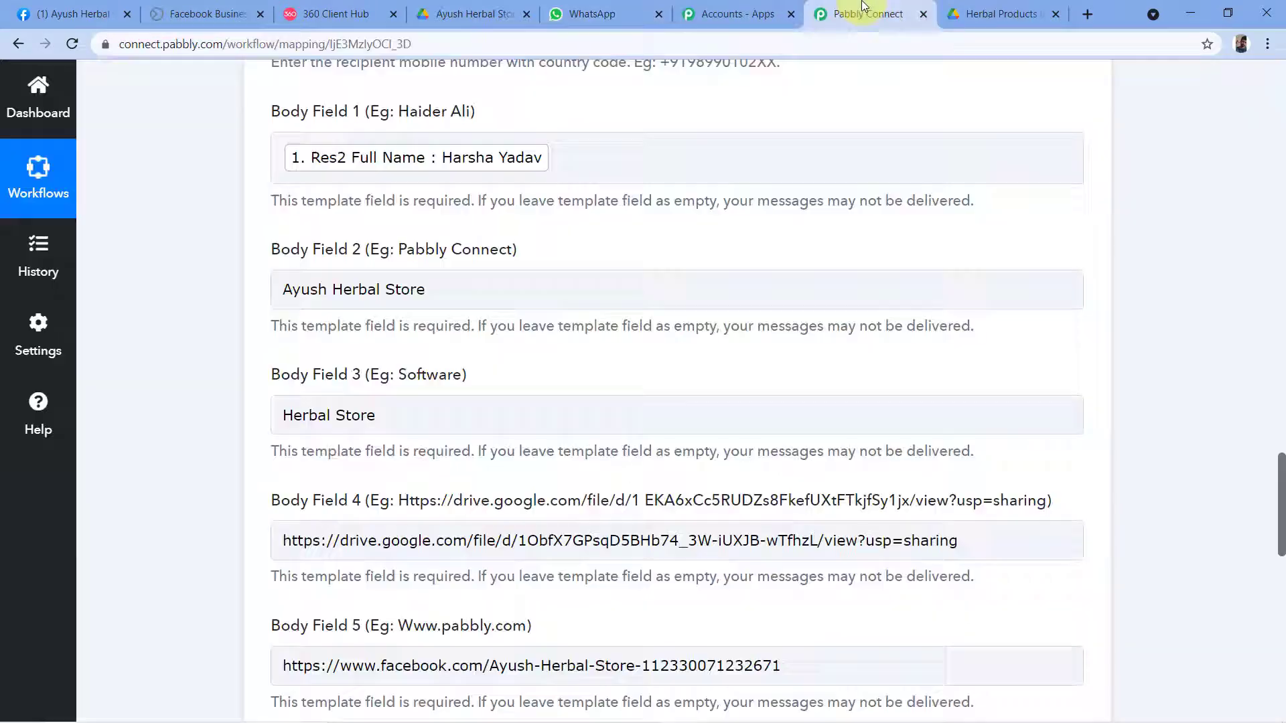
{"action": "scroll", "coordinate": [402, 201], "scroll_direction": "up", "scroll_amount": 10}
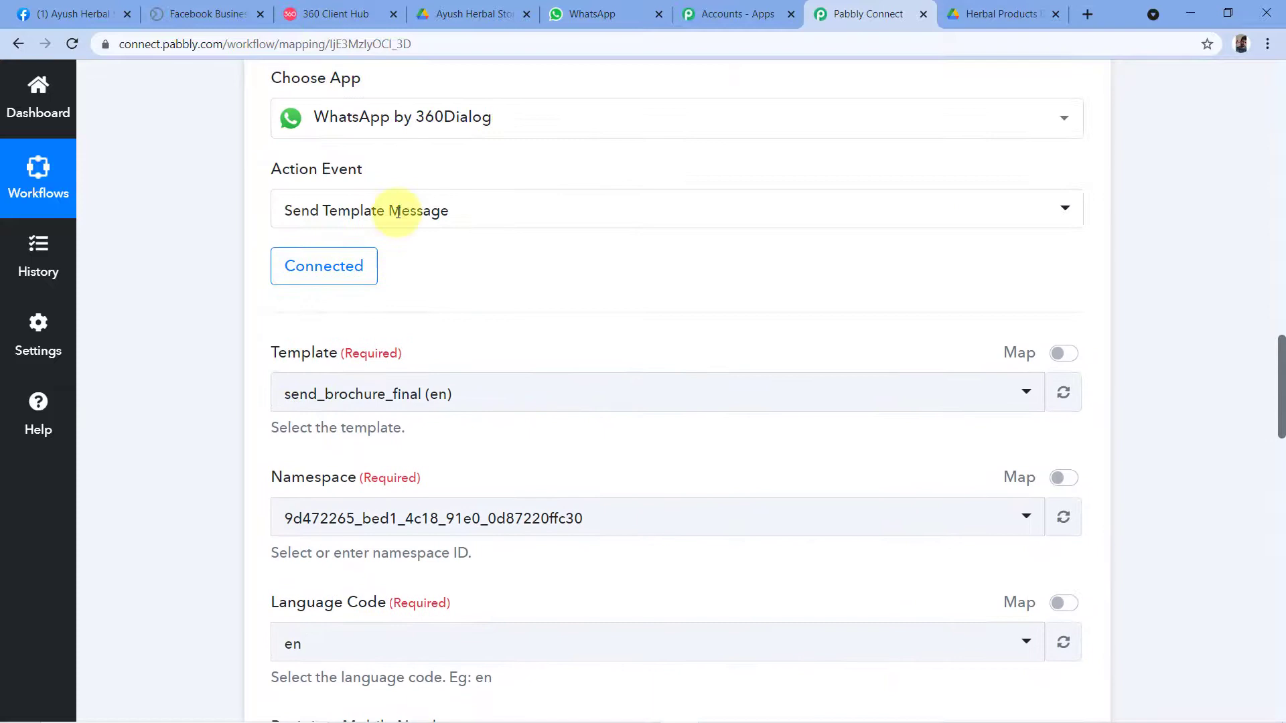
{"action": "left_click", "coordinate": [590, 13]}
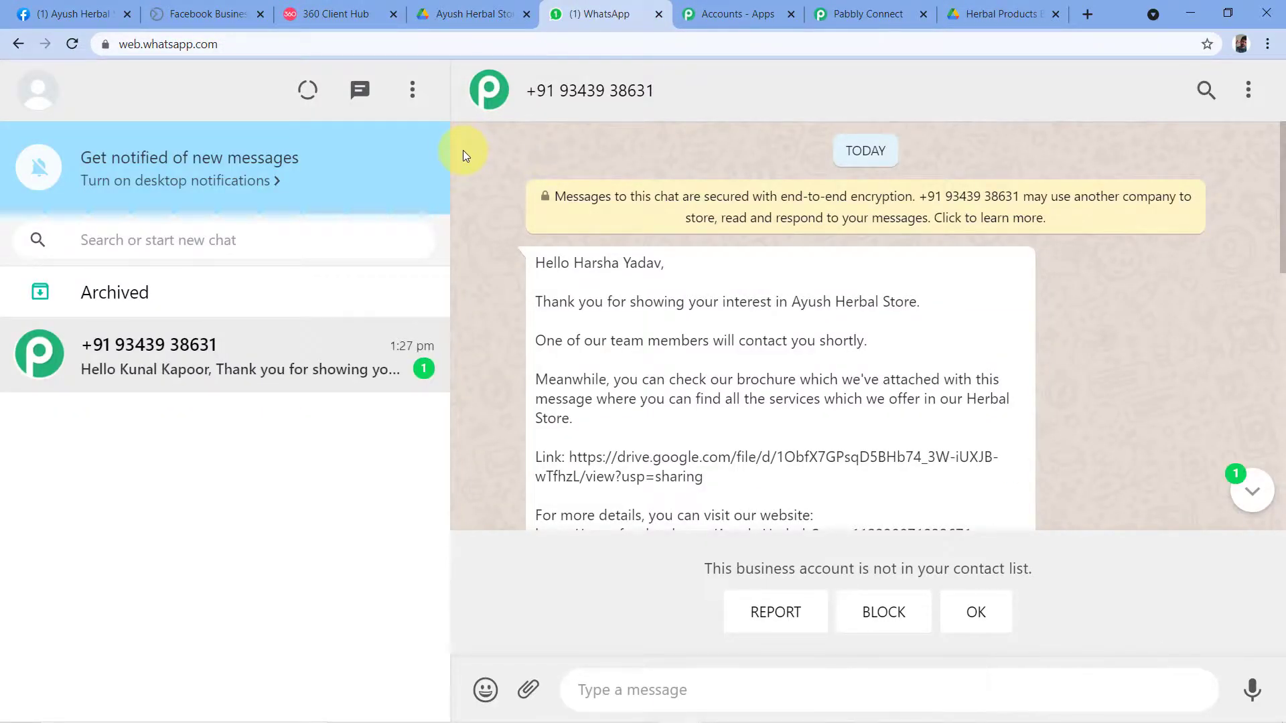
{"action": "scroll", "coordinate": [464, 150], "scroll_direction": "down", "scroll_amount": 3}
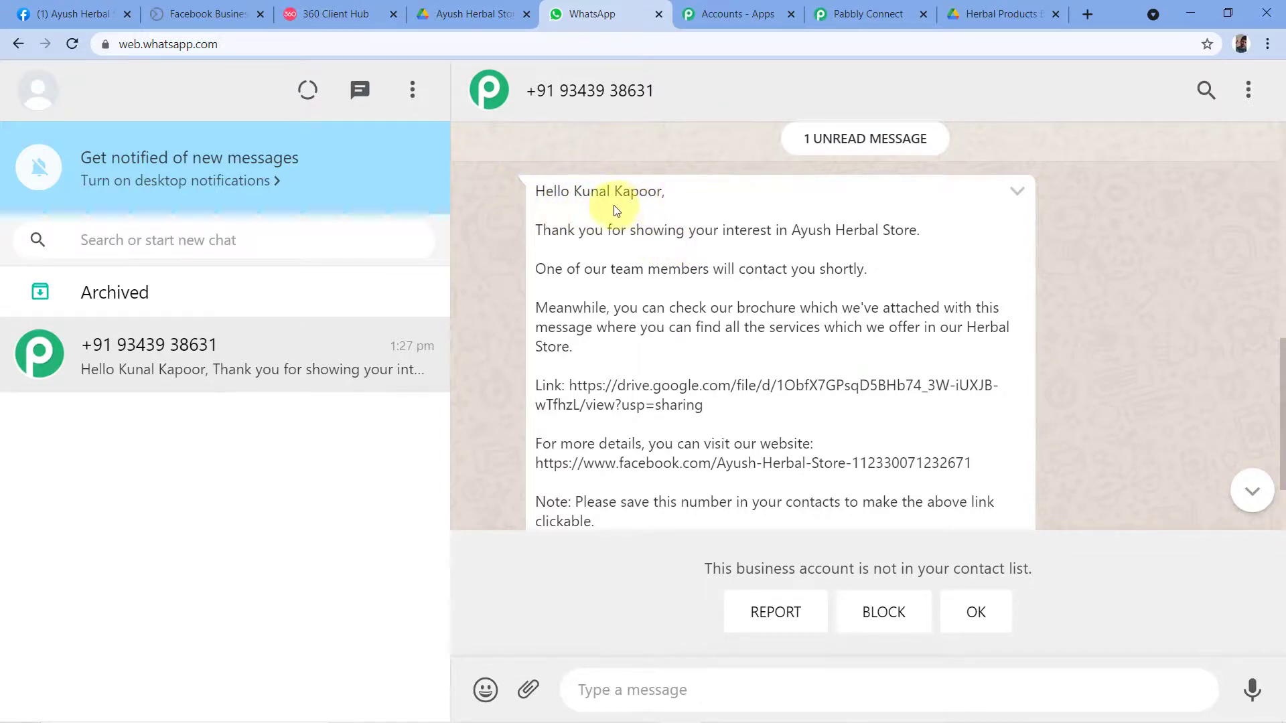
Check the new lead's WhatsApp message against the Facebook form submission, including its Google Drive brochure link and Facebook website link.
{"action": "left_click", "coordinate": [194, 14]}
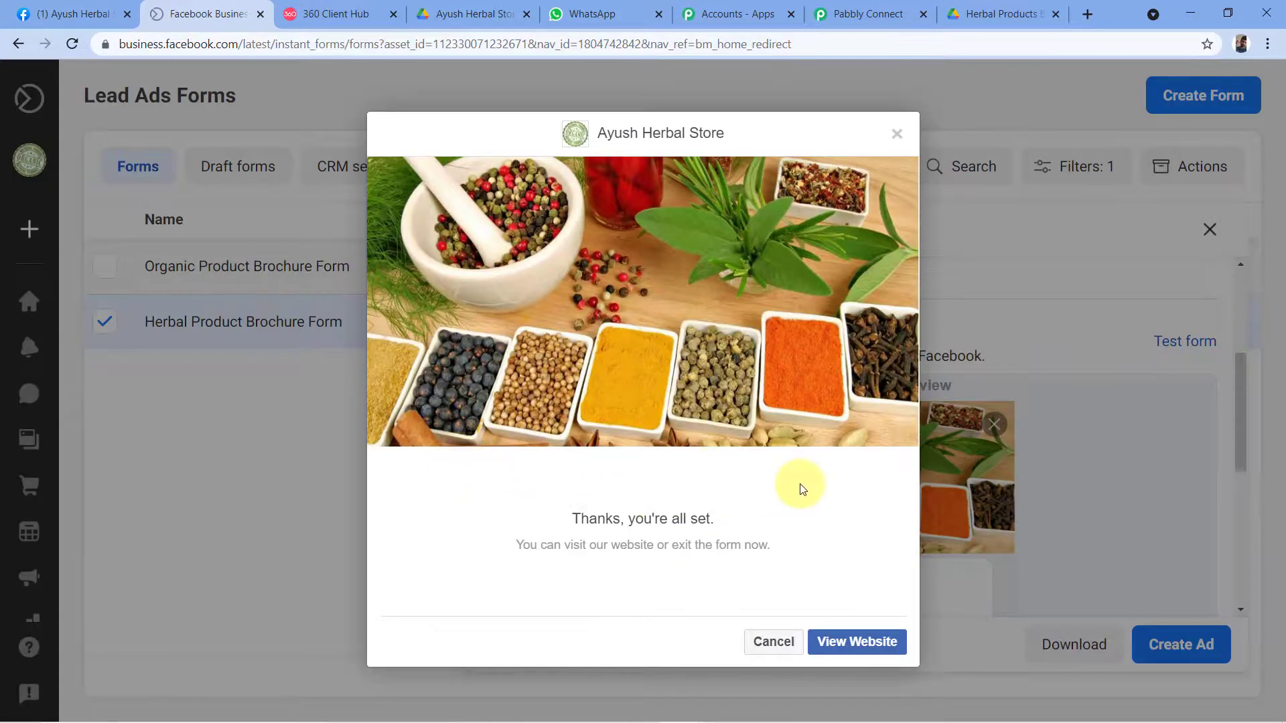
{"action": "left_click", "coordinate": [603, 14]}
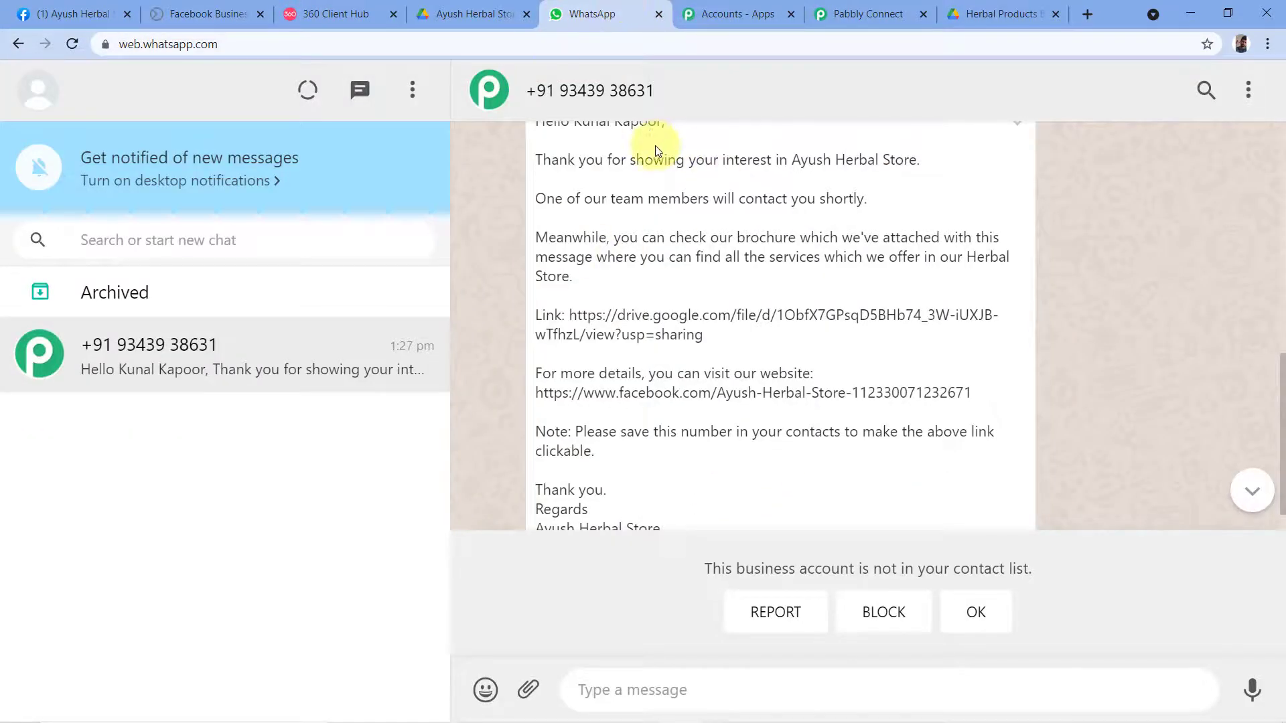
{"action": "scroll", "coordinate": [640, 201], "scroll_direction": "up", "scroll_amount": 2}
{"action": "scroll", "coordinate": [583, 201], "scroll_direction": "down", "scroll_amount": 2}
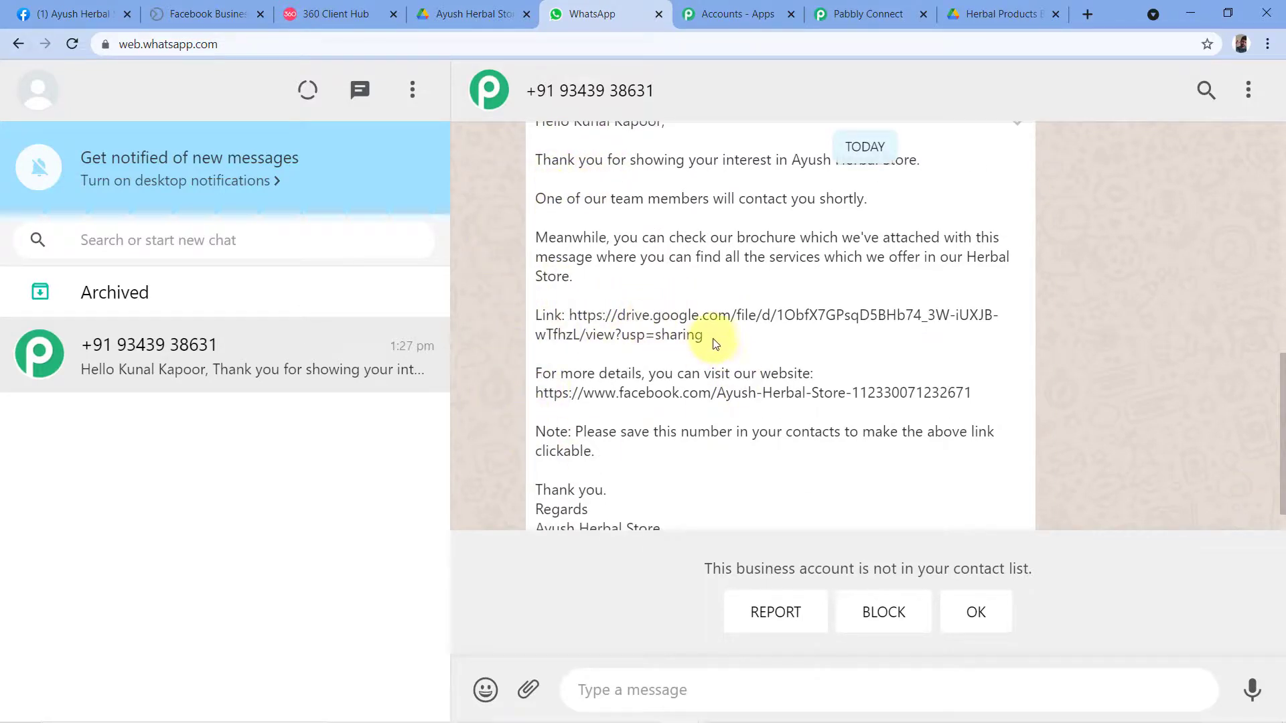
{"action": "left_click_drag", "start_coordinate": [712, 339], "coordinate": [570, 316]}
{"action": "left_click_drag", "start_coordinate": [534, 394], "coordinate": [972, 394]}
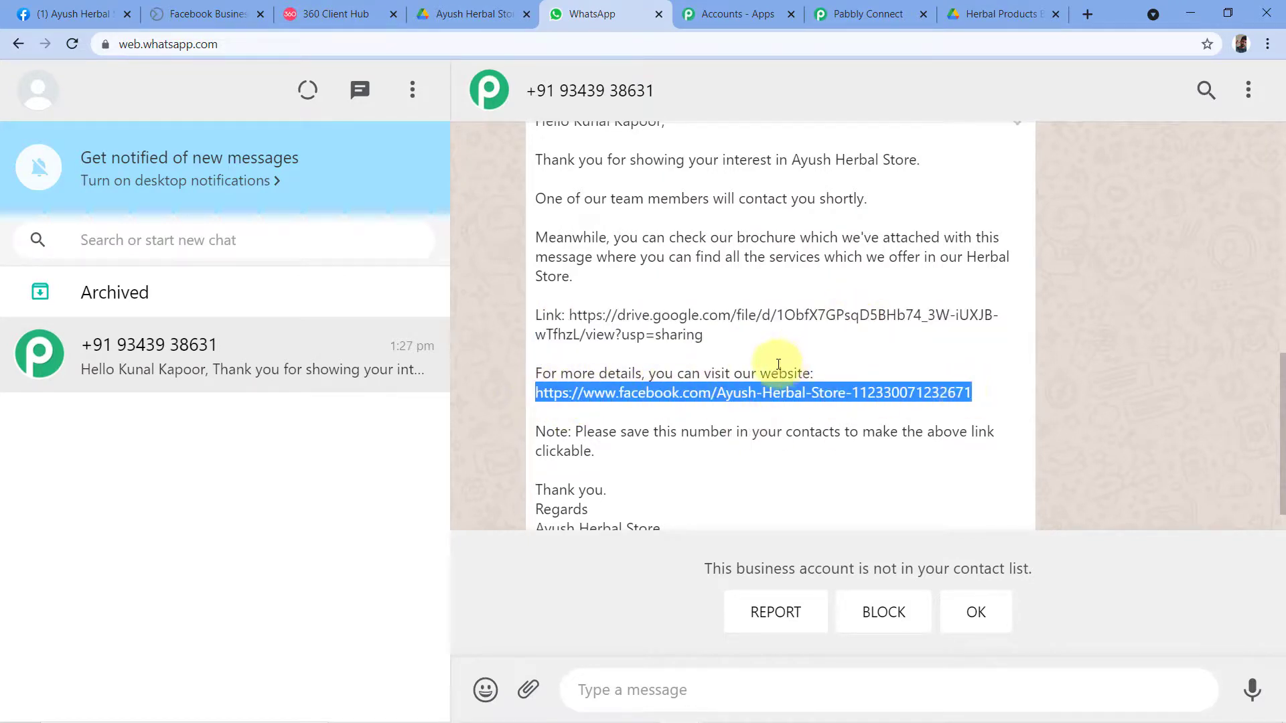
{"action": "left_click", "coordinate": [764, 361]}
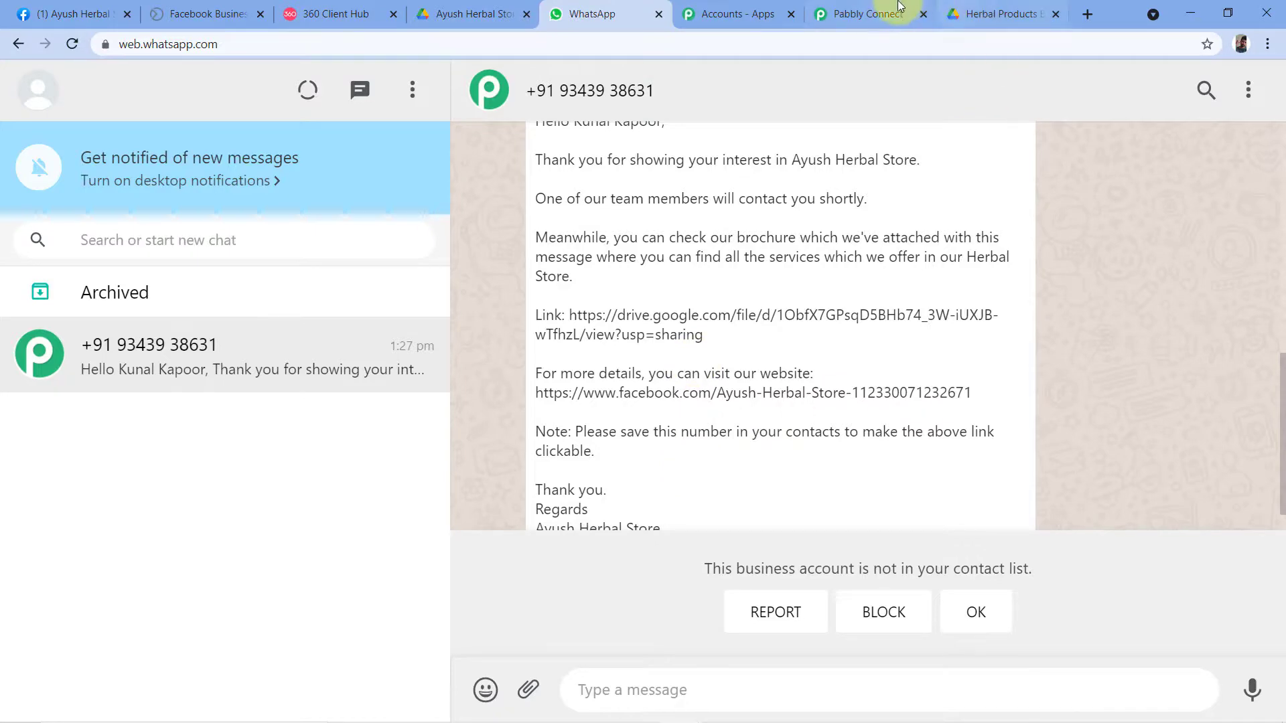
Return to Pabbly Connect, collapse the workflow steps and review the Facebook Lead Ads trigger and WhatsApp by 360Dialog action.
{"action": "left_click", "coordinate": [871, 13]}
{"action": "scroll", "coordinate": [1146, 206], "scroll_direction": "up", "scroll_amount": 20}
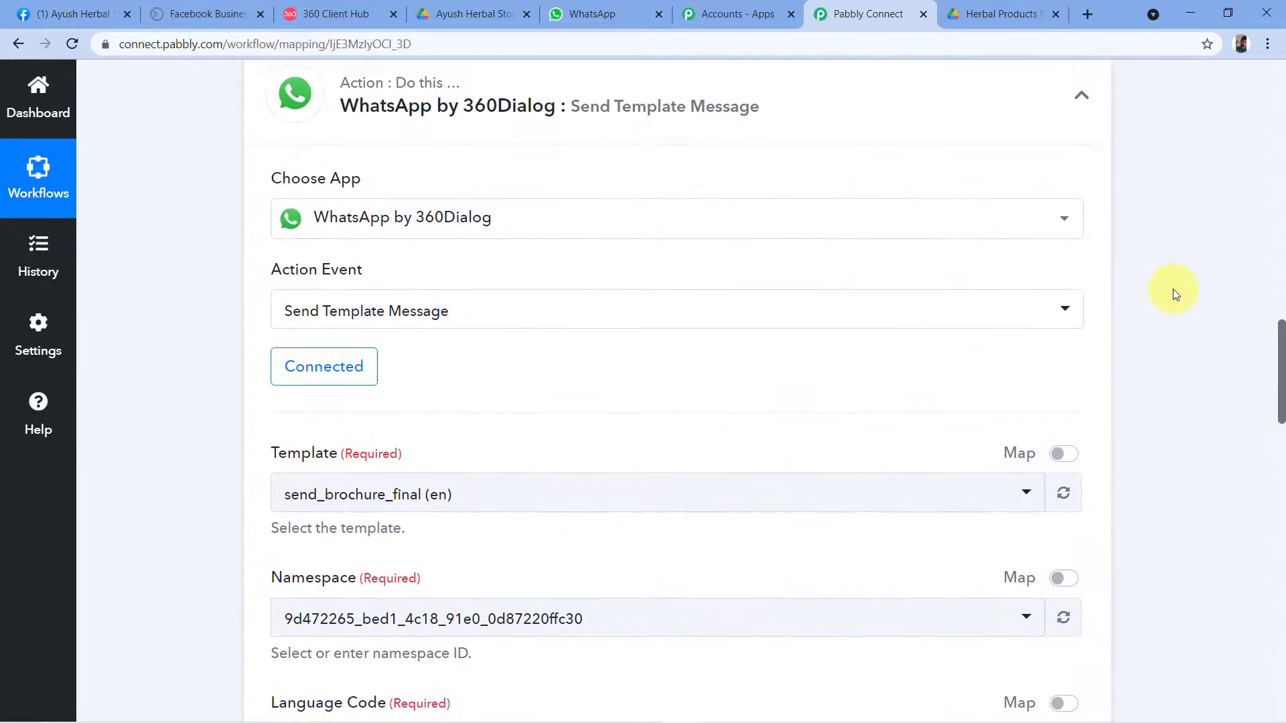
{"action": "scroll", "coordinate": [1114, 395], "scroll_direction": "up", "scroll_amount": 10}
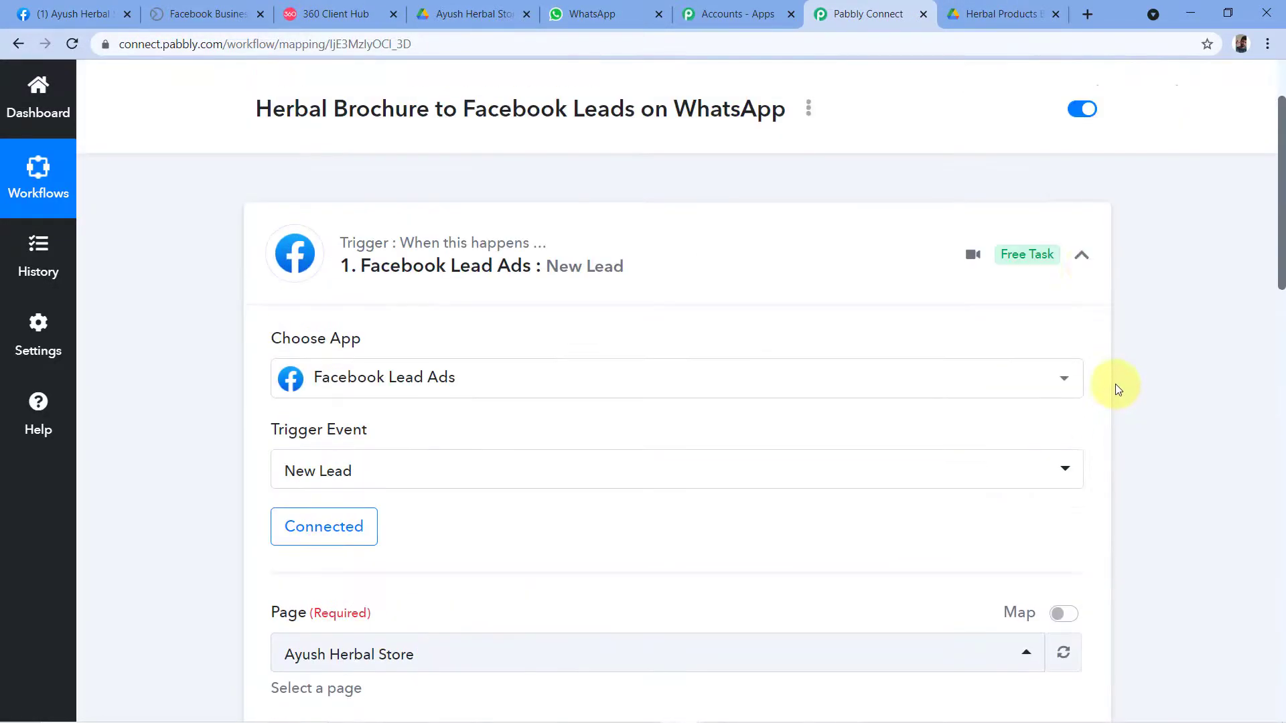
{"action": "left_click", "coordinate": [1082, 277]}
{"action": "scroll", "coordinate": [469, 262], "scroll_direction": "up", "scroll_amount": 2}
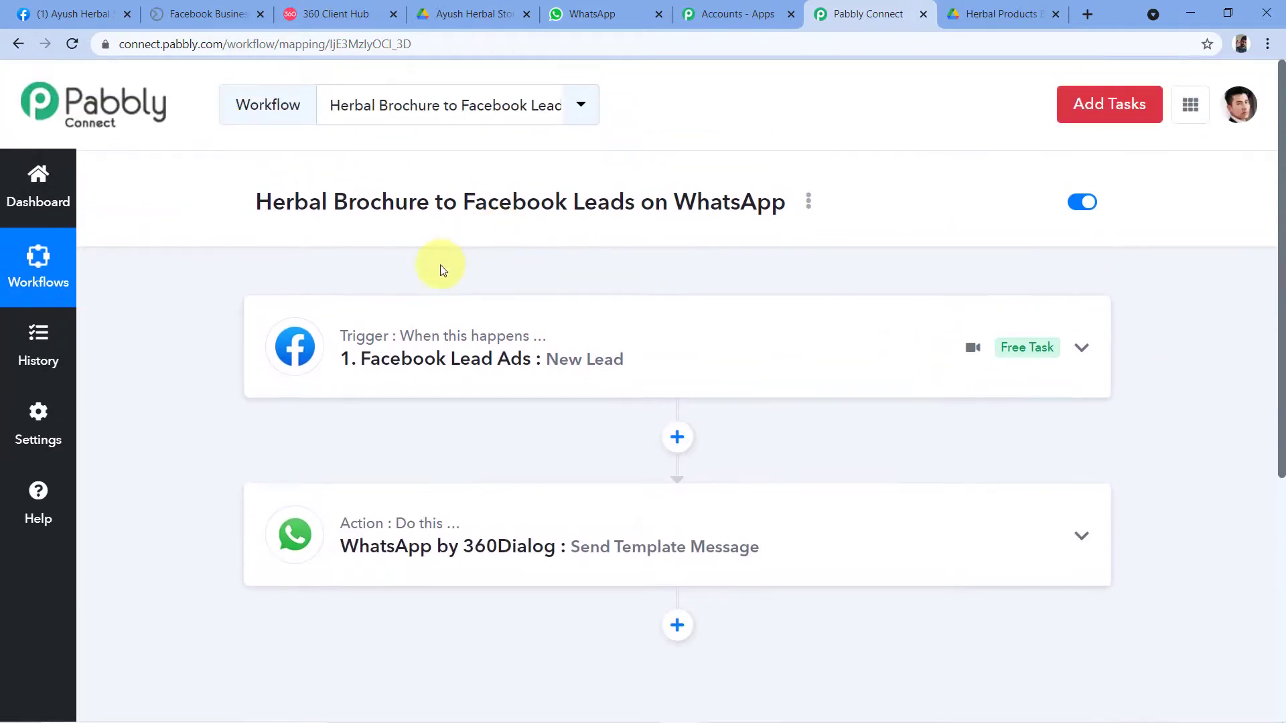
{"action": "scroll", "coordinate": [464, 248], "scroll_direction": "down", "scroll_amount": 1}
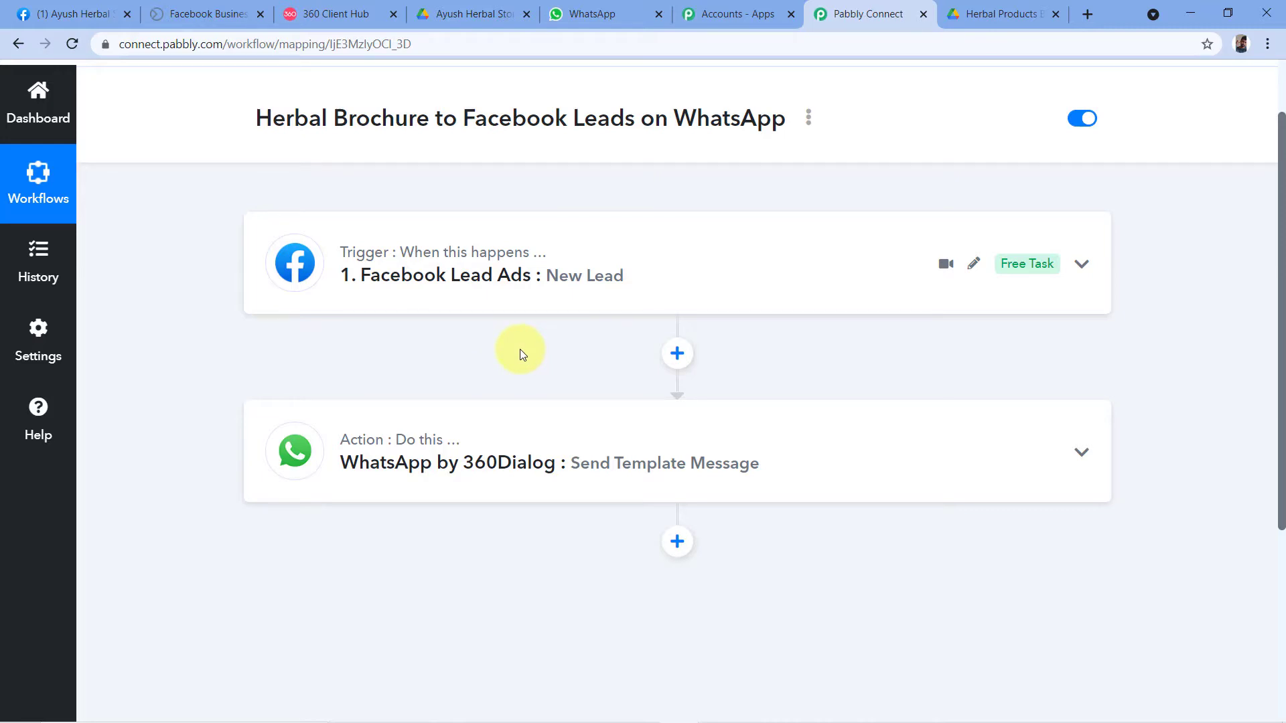
{"action": "scroll", "coordinate": [709, 162], "scroll_direction": "up", "scroll_amount": 2}
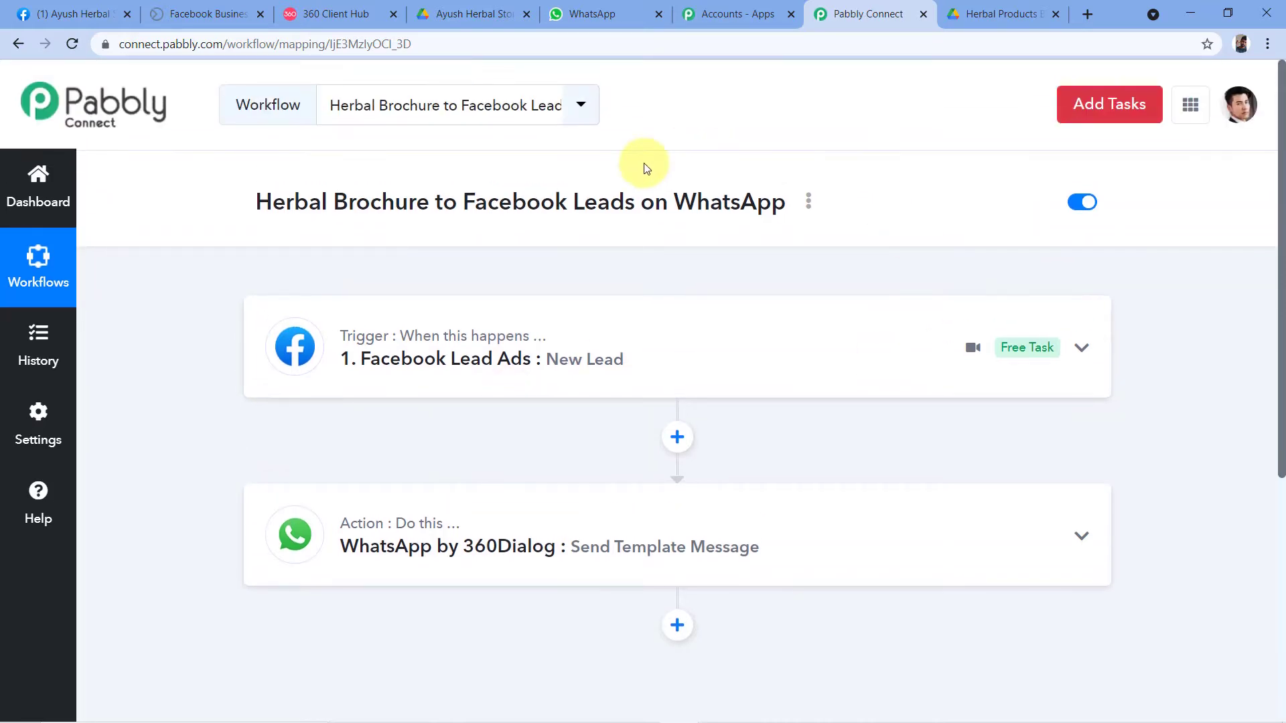